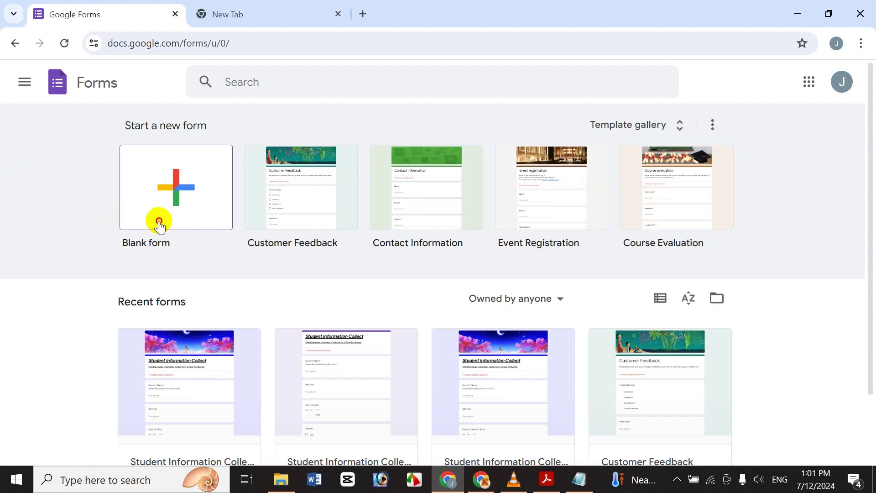
Create a blank form and bring up the Notepad notes holding the registration text
left_click(159, 223)
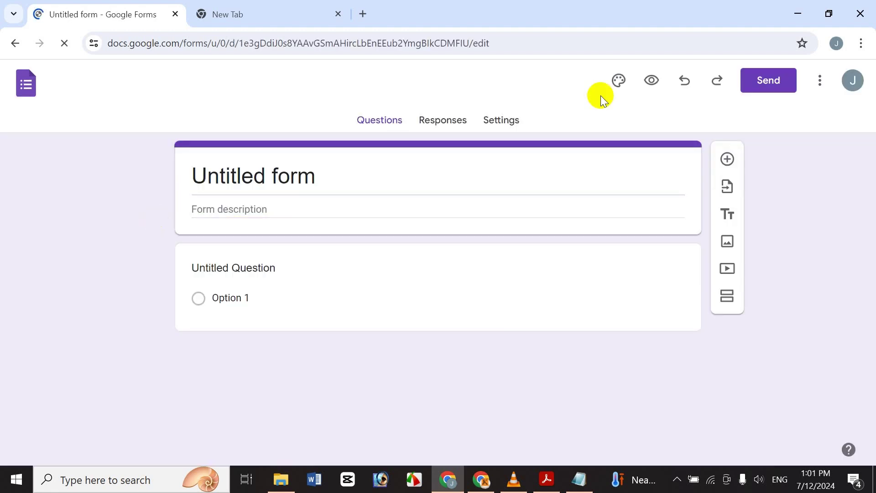
left_click(578, 481)
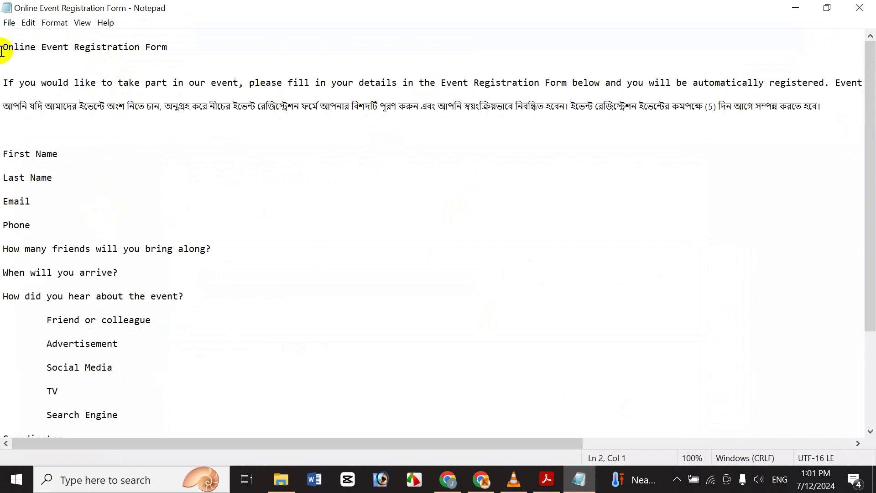
Name the form 'Online Event Registration Form' using the title copied from the notes
key("shift+End")
key("ctrl+c")
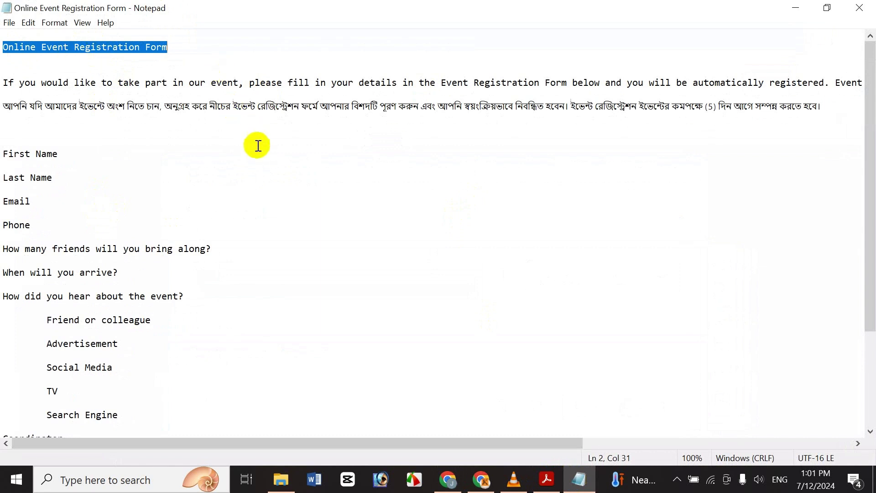
left_click(258, 154)
left_click(450, 477)
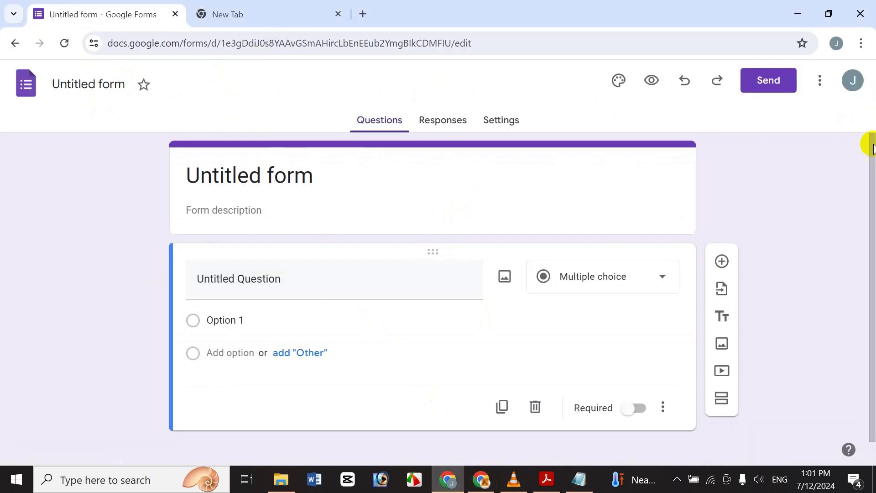
left_click(86, 85)
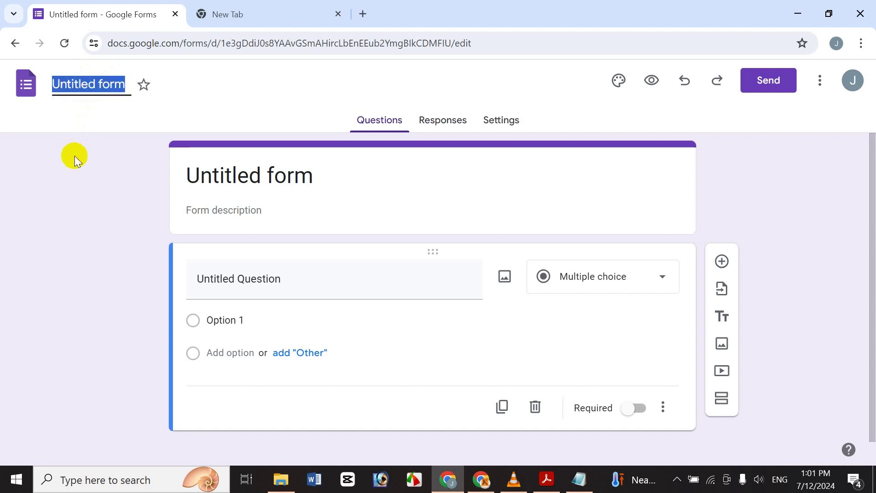
key("ctrl+v")
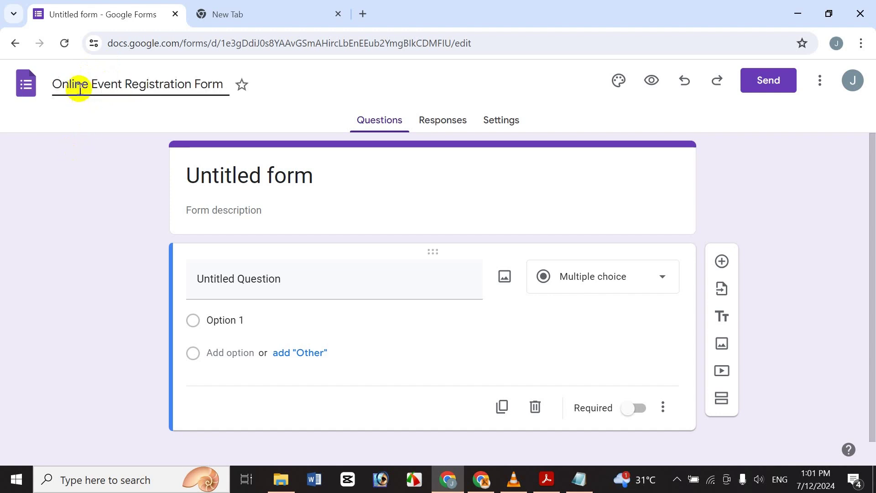
left_click(88, 202)
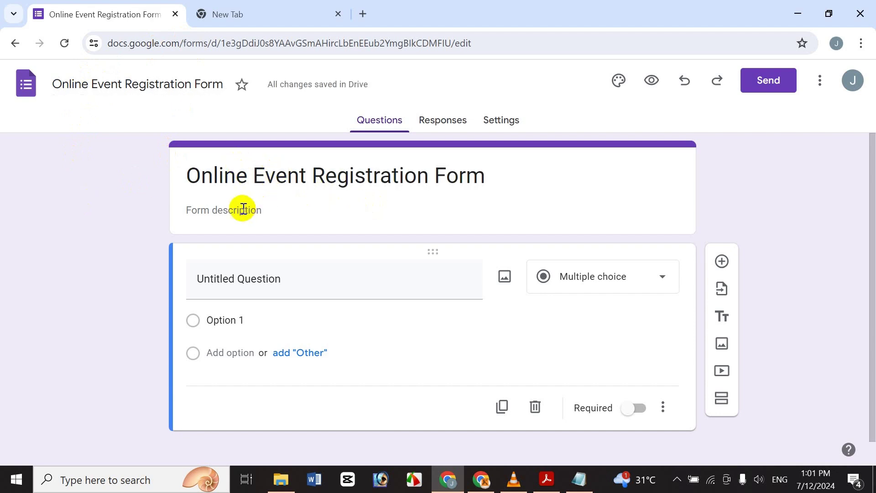
Make the form heading bold, italic and underlined
left_click(280, 176)
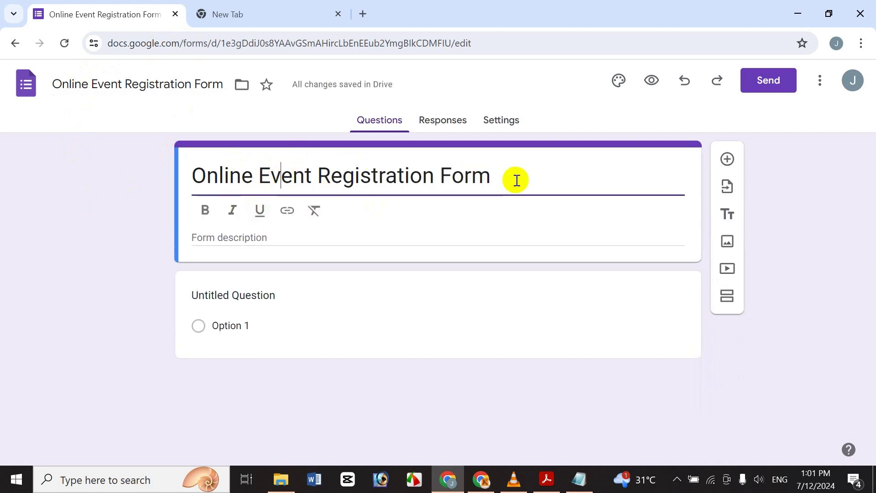
left_click_drag(515, 178, 155, 172)
left_click(207, 211)
left_click(232, 210)
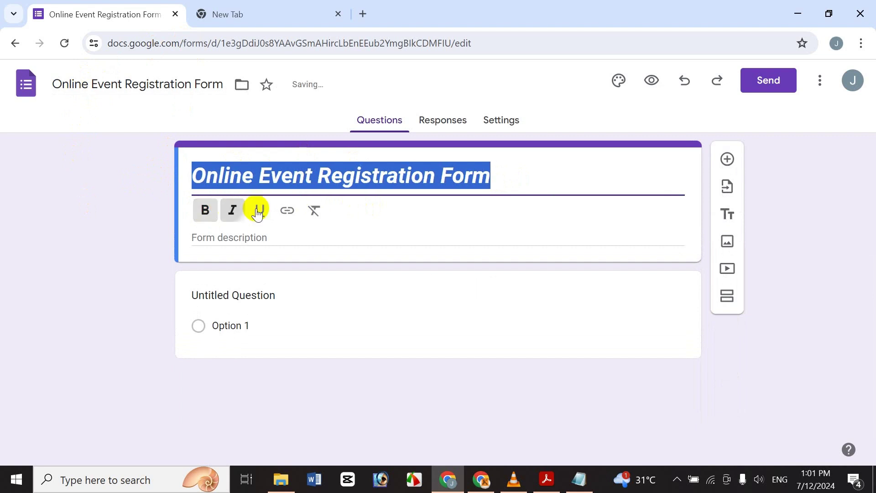
left_click(260, 210)
left_click(315, 210)
left_click(260, 210)
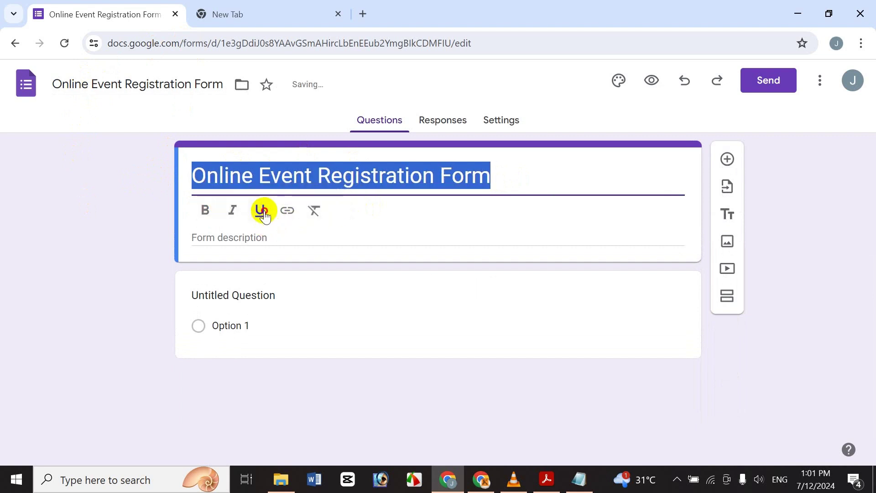
left_click(232, 209)
left_click(204, 212)
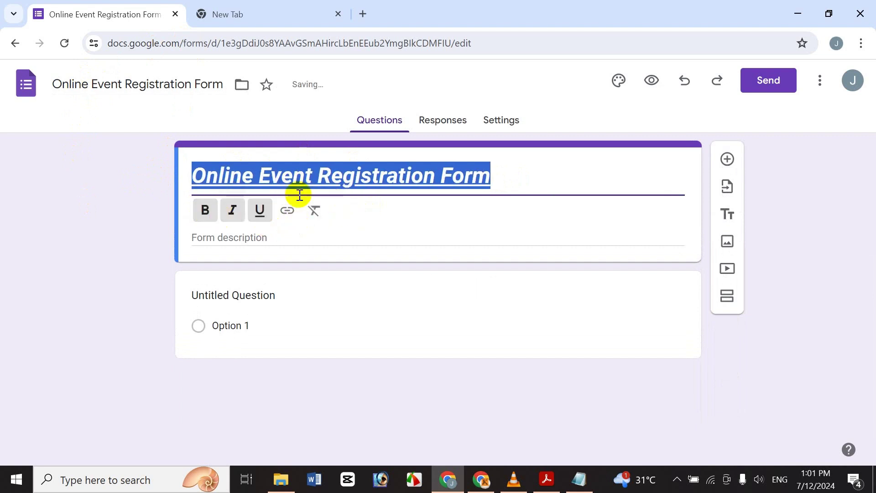
left_click(248, 237)
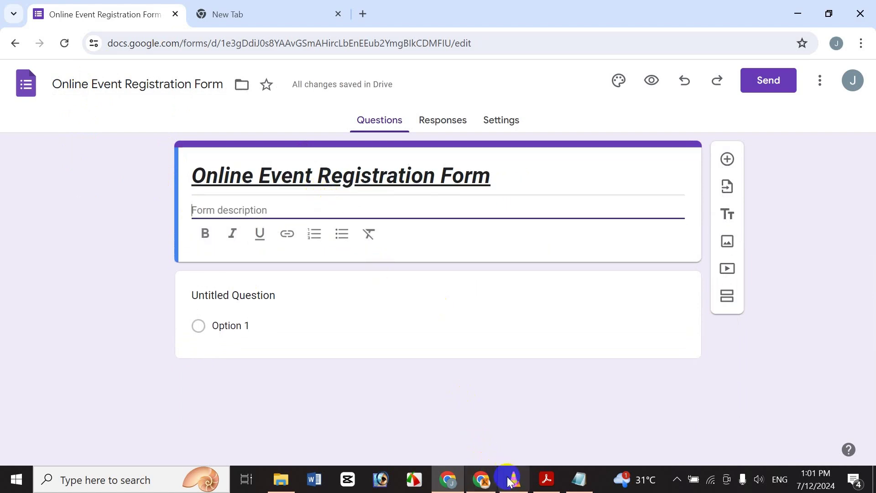
Paste the English and Bengali paragraphs from the notes into the form description
left_click(576, 476)
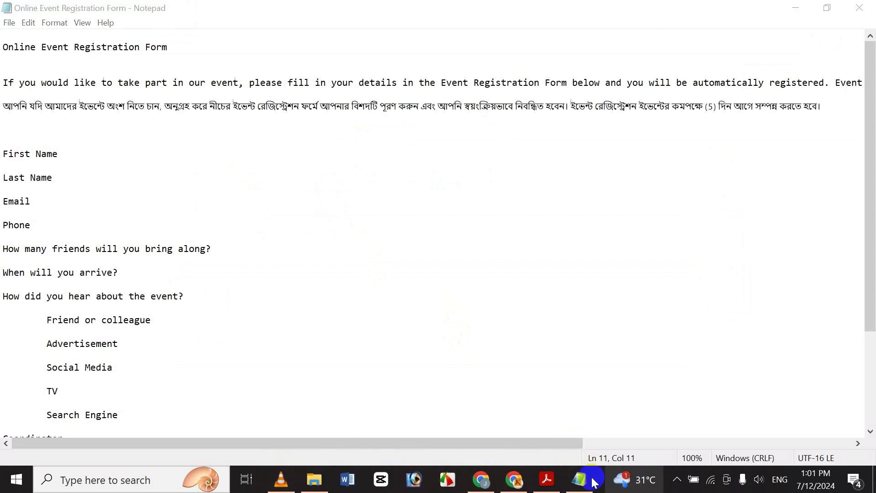
left_click(4, 82)
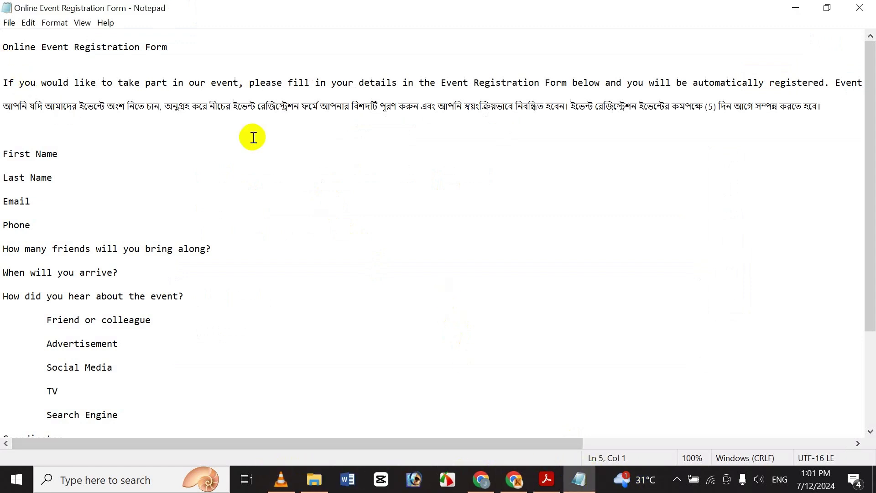
key("shift+End")
key("shift+Down")
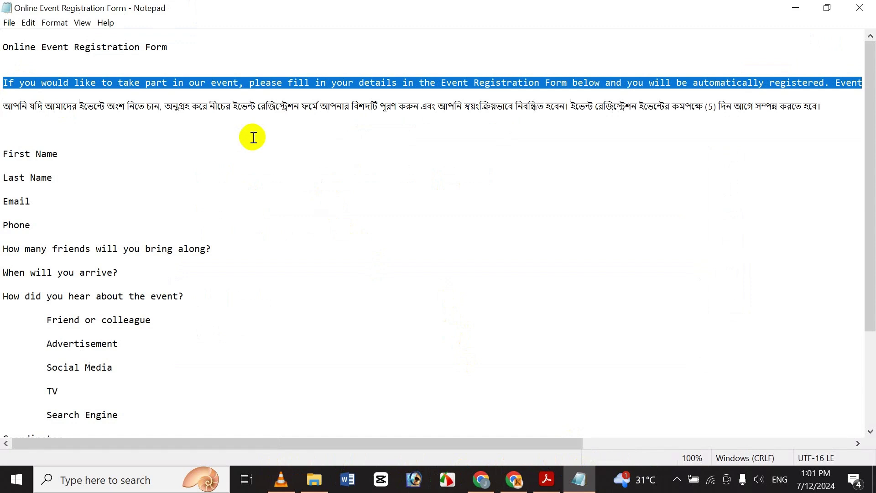
key("shift+End")
key("ctrl+c")
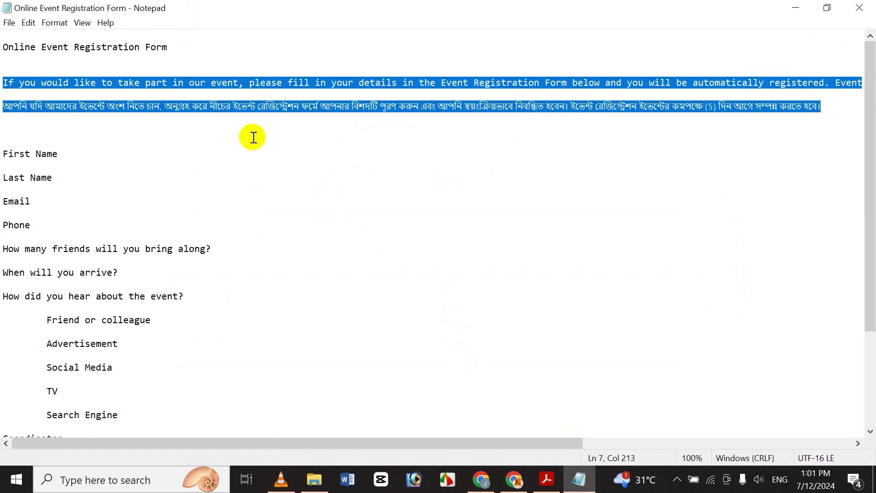
left_click(176, 179)
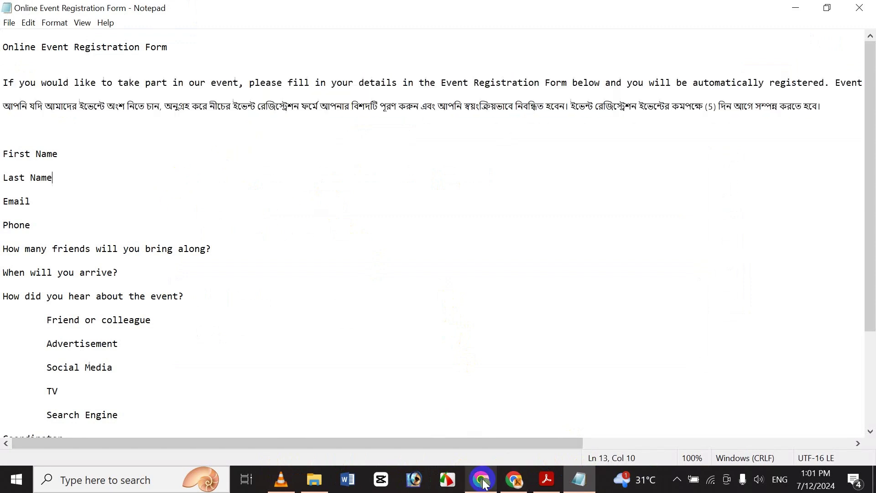
left_click(482, 402)
left_click(259, 209)
key("ctrl+v")
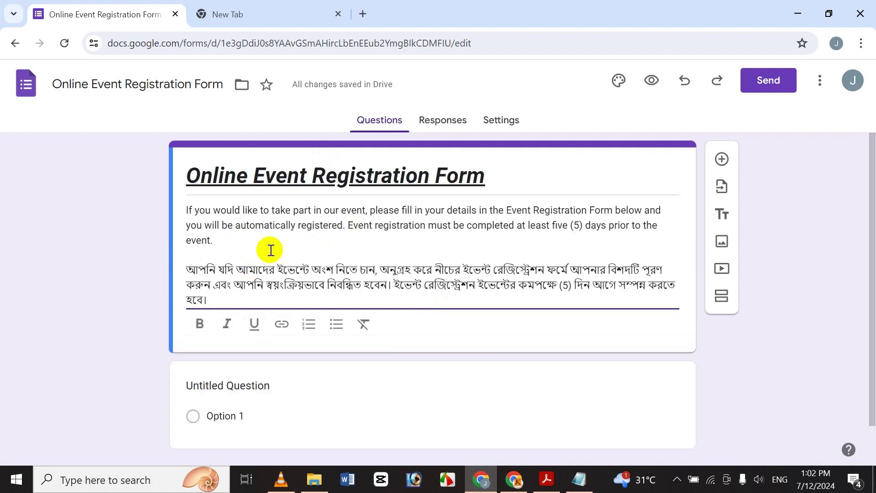
left_click(250, 250)
key("Delete")
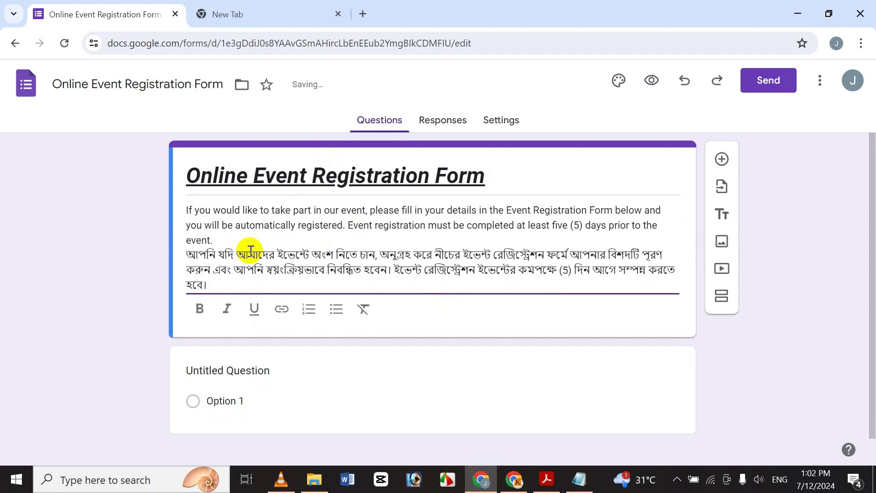
key("Return")
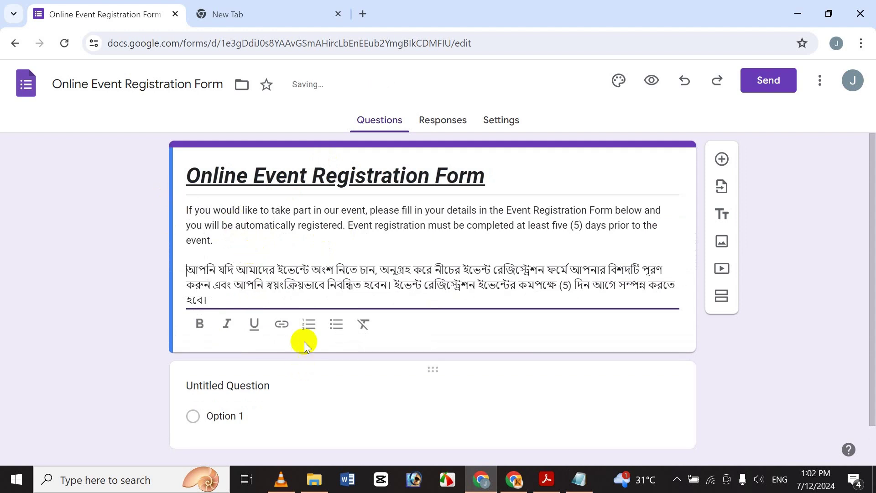
Make the whole description bold, italic and underlined
left_click_drag(239, 300, 4, 153)
left_click(199, 324)
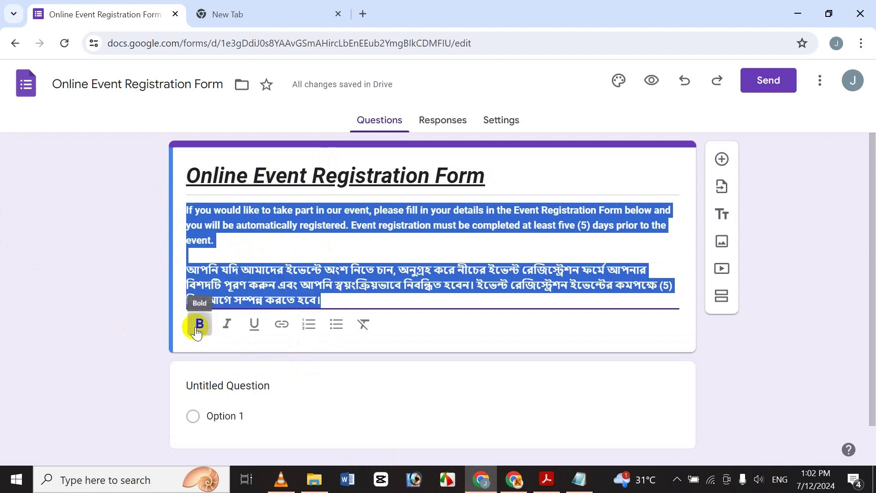
left_click(227, 325)
left_click(249, 325)
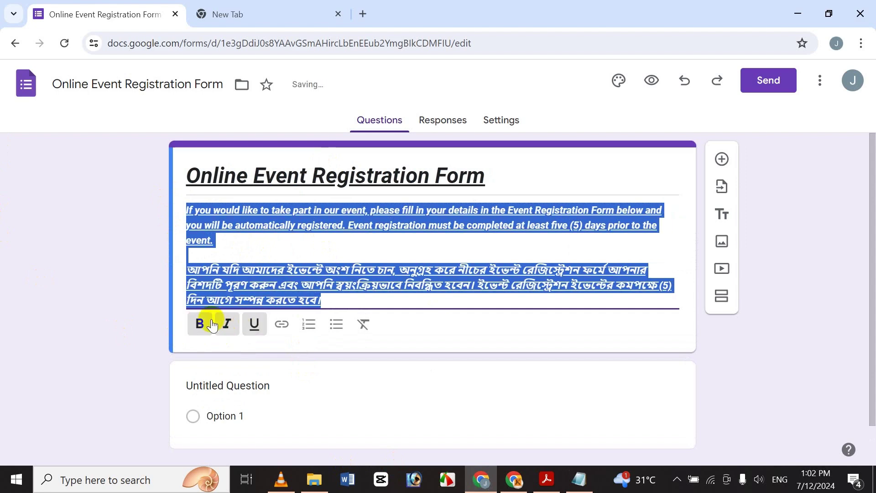
left_click(142, 283)
left_click(279, 274)
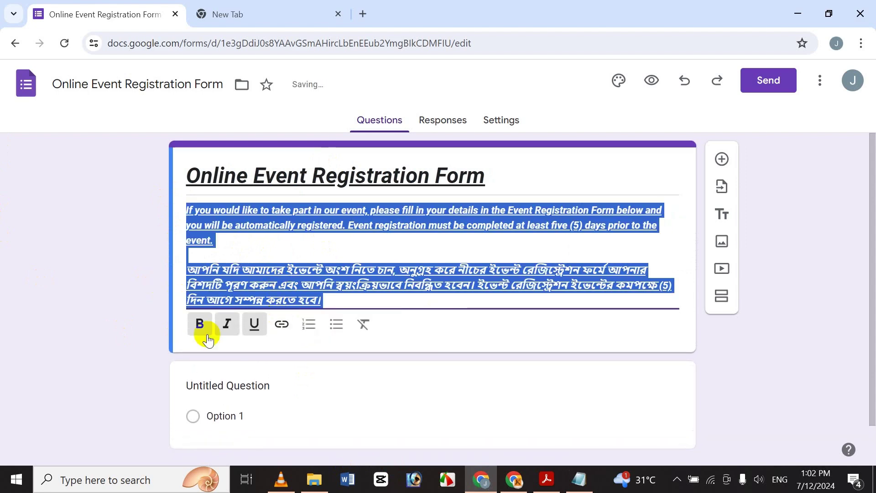
left_click(157, 322)
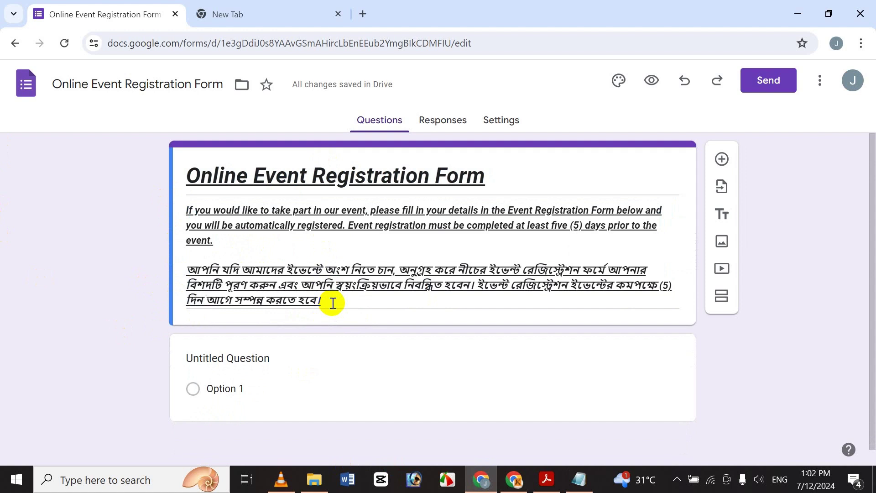
left_click(286, 291)
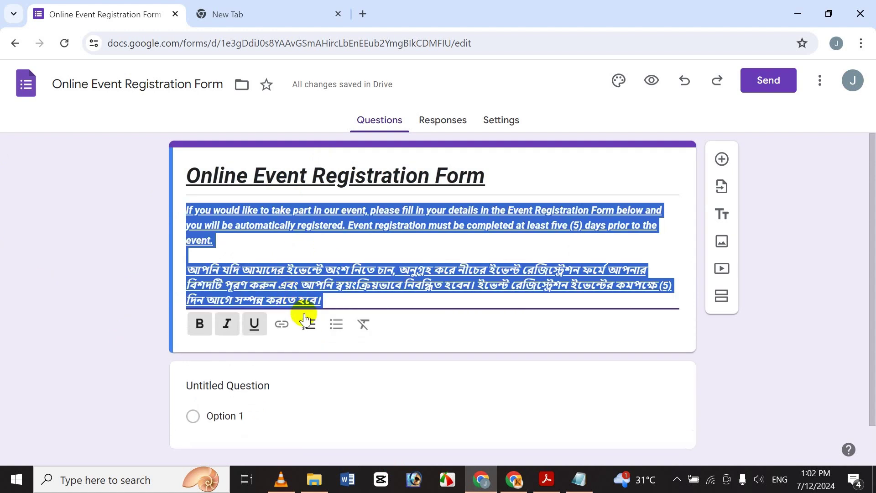
Remove the accidental numbering, reapply bold, italic and underline, and delete the extra empty line
left_click(312, 325)
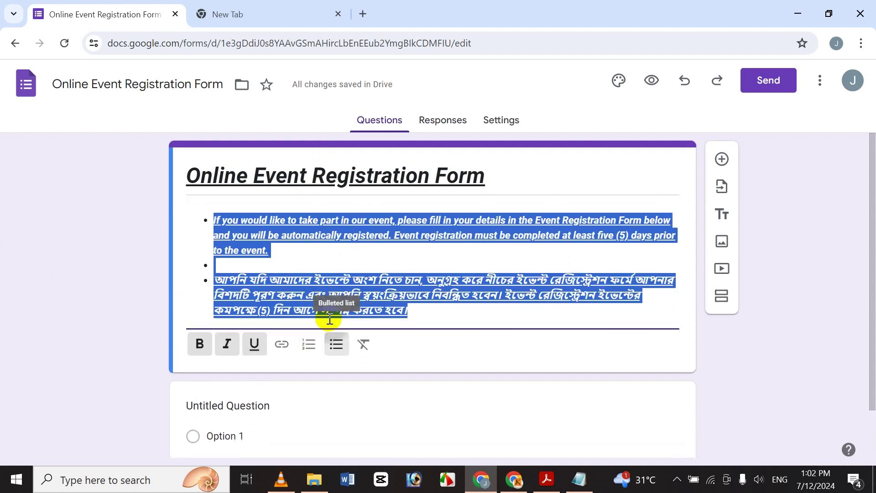
left_click(358, 344)
left_click(201, 340)
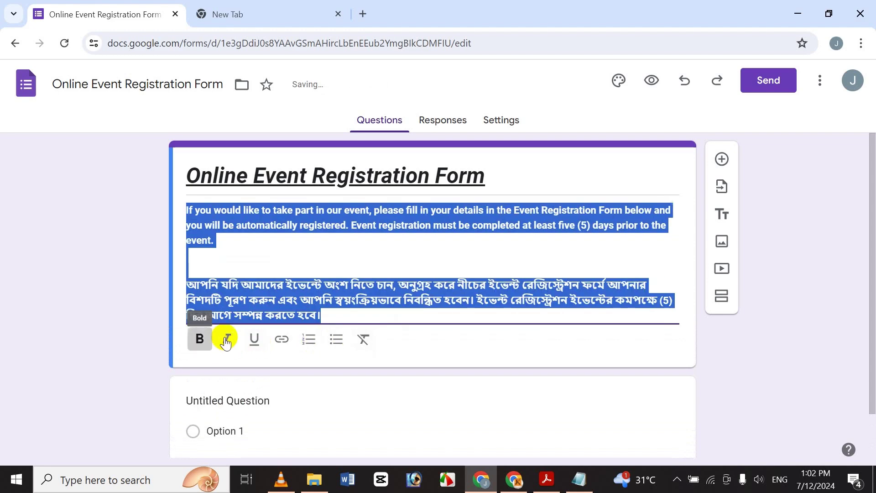
left_click(226, 339)
left_click(252, 340)
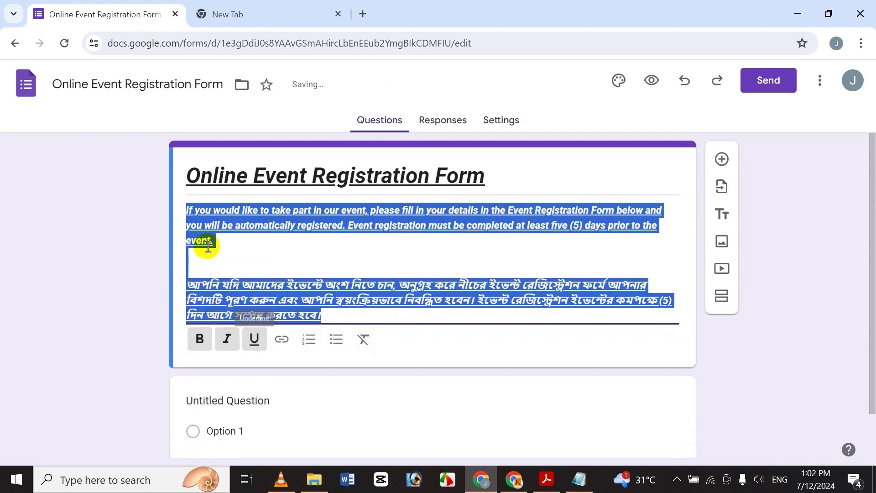
left_click(229, 260)
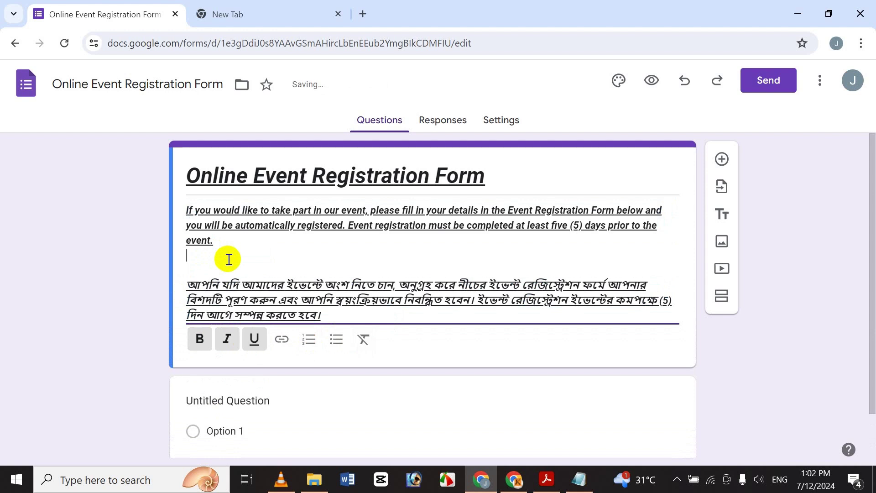
key("Delete")
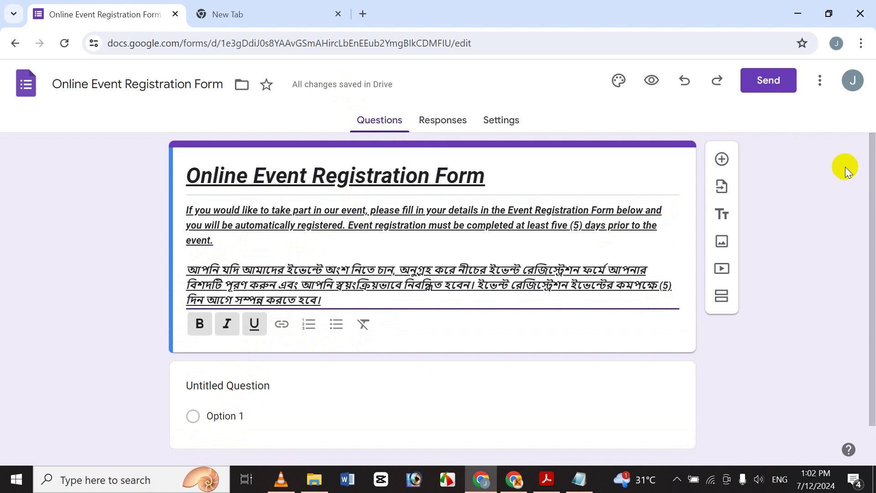
left_click_drag(868, 195, 868, 233)
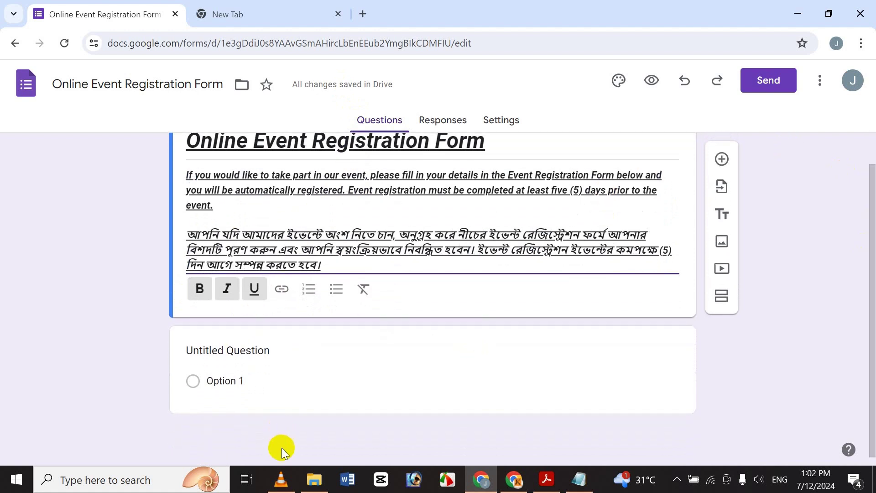
Title the first question 'Frist Name' and make the title bold
left_click(248, 350)
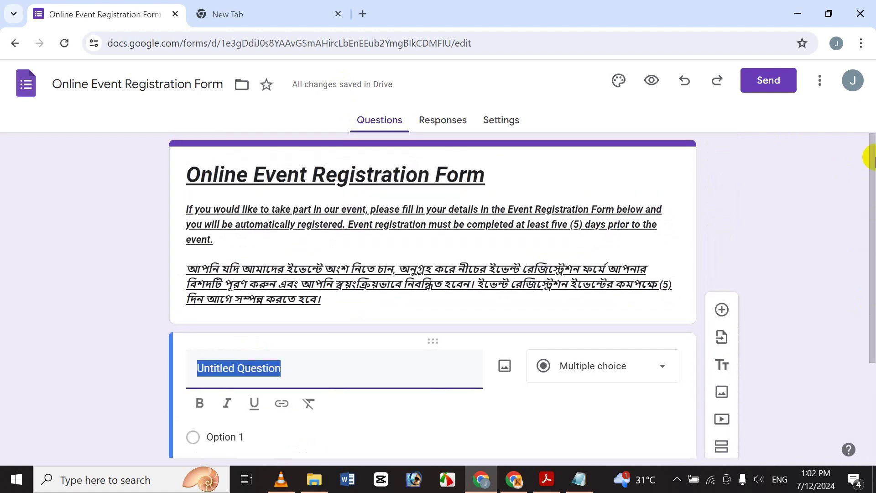
left_click_drag(870, 164, 870, 229)
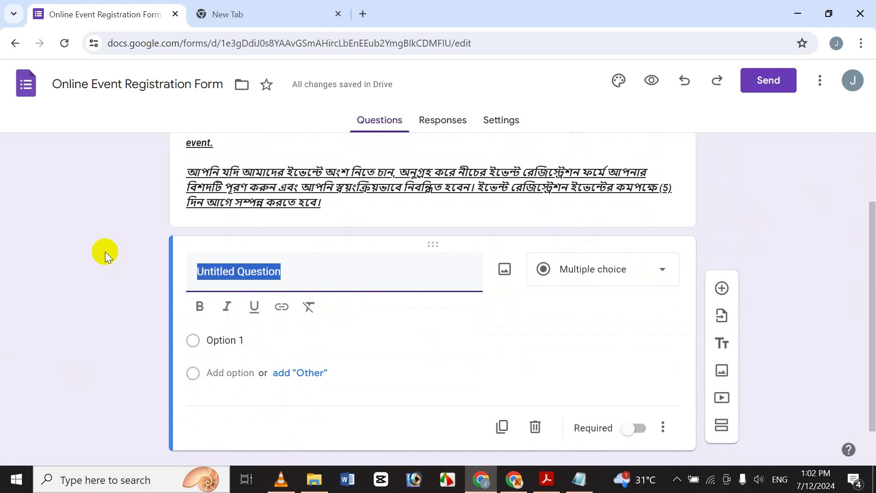
type("Frit")
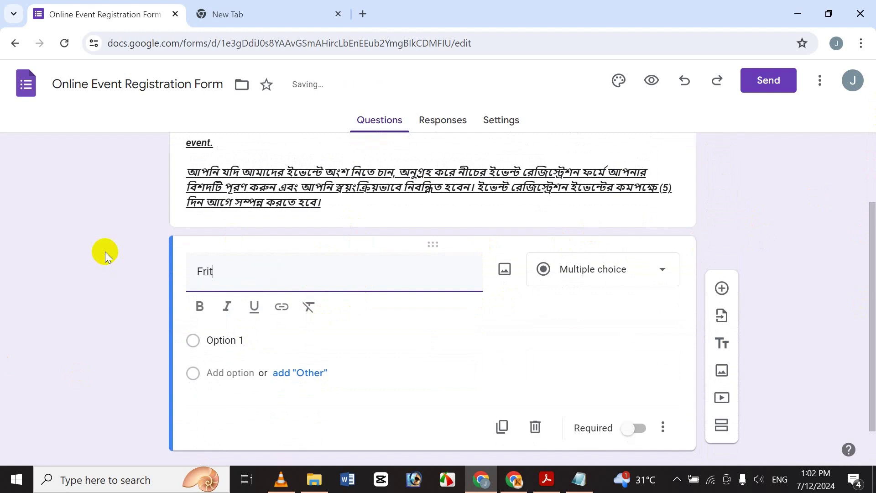
key("BackSpace")
type("st Name")
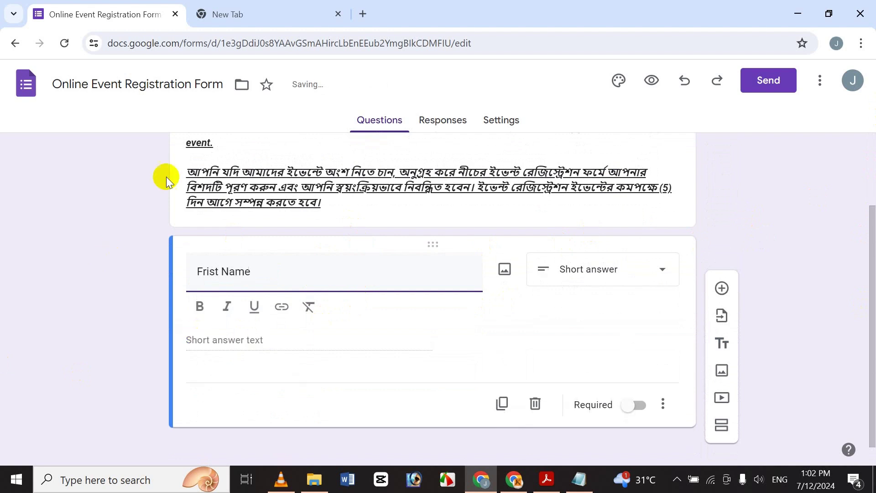
left_click_drag(274, 269, 139, 257)
left_click(199, 306)
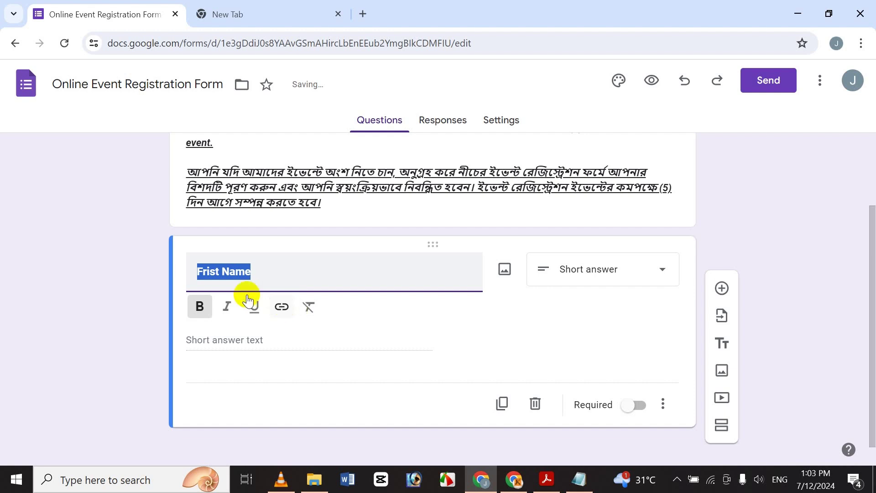
left_click(262, 273)
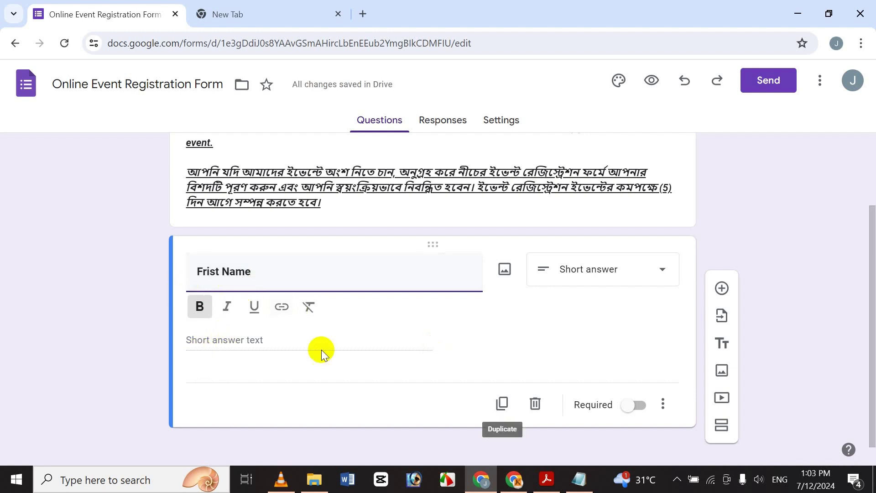
left_click(248, 338)
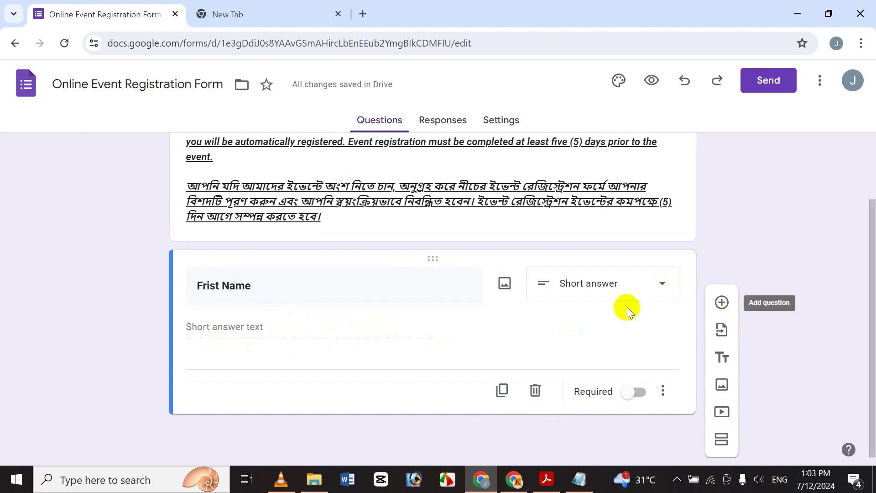
Keep Frist Name as a required Short answer question with no description
left_click(625, 285)
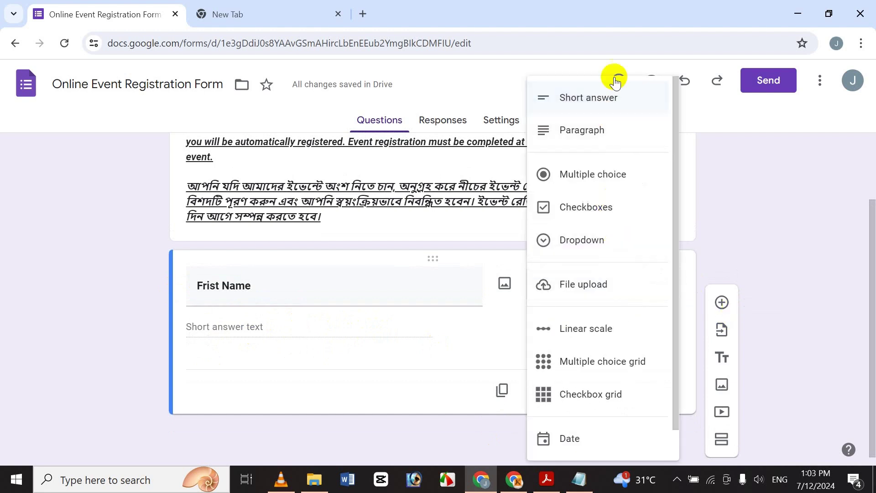
left_click(821, 210)
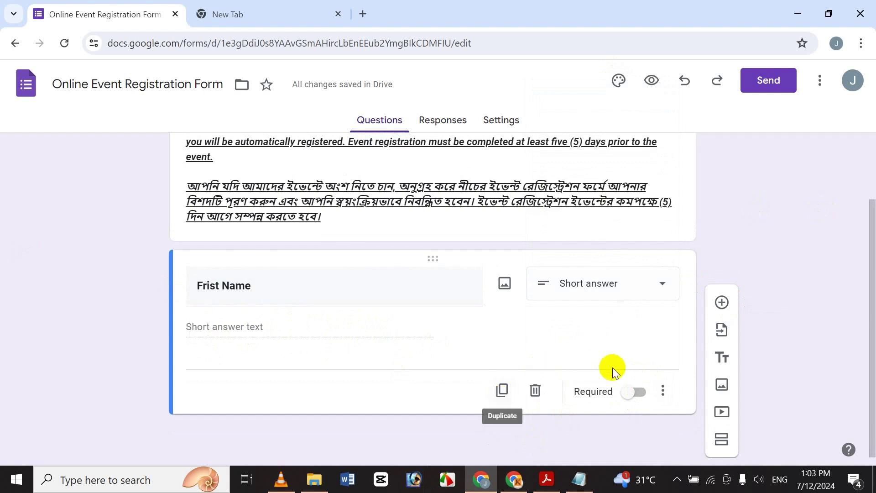
left_click(635, 392)
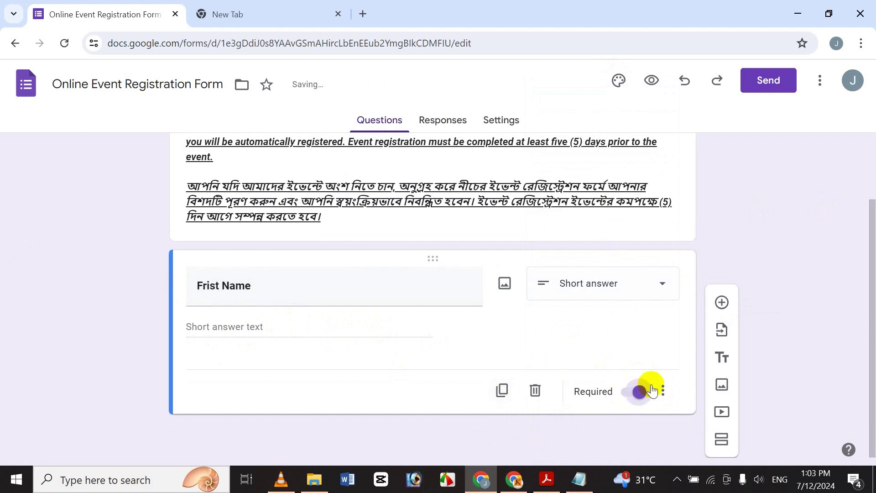
left_click(663, 390)
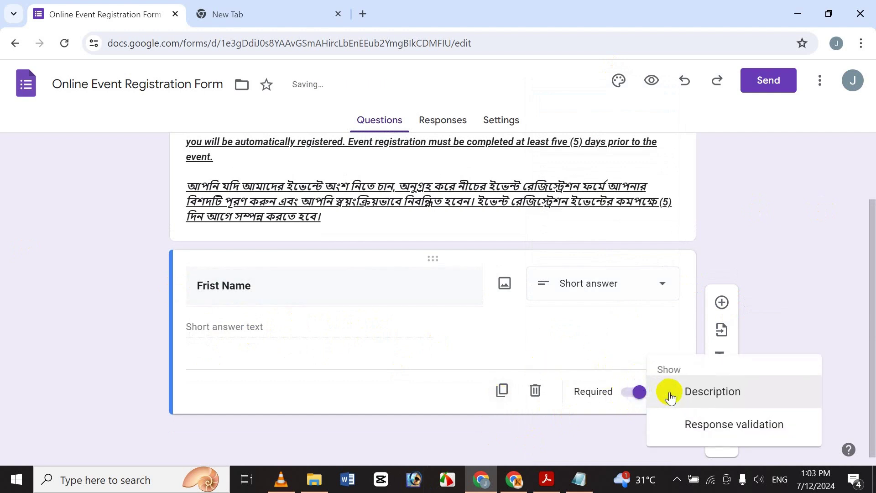
left_click(670, 398)
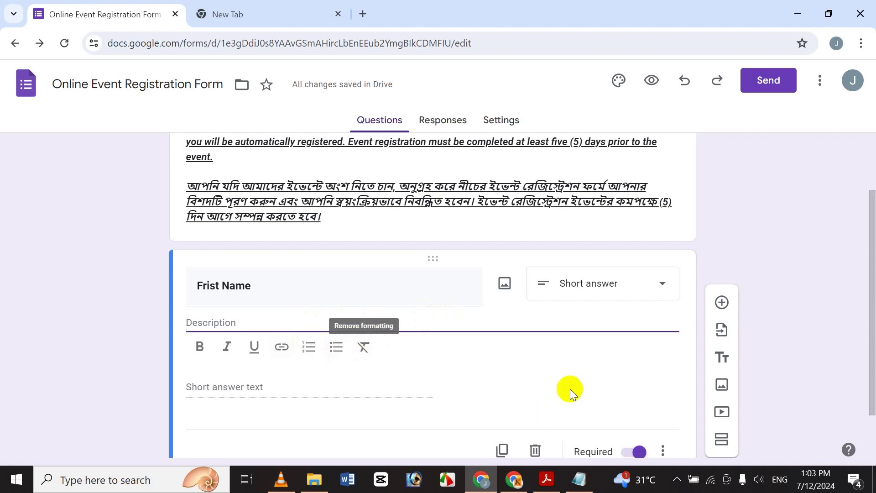
left_click(663, 451)
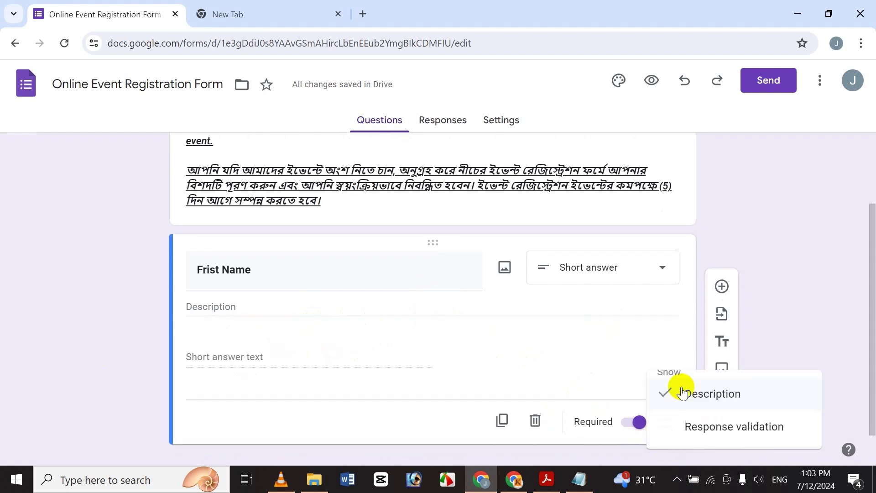
left_click(684, 393)
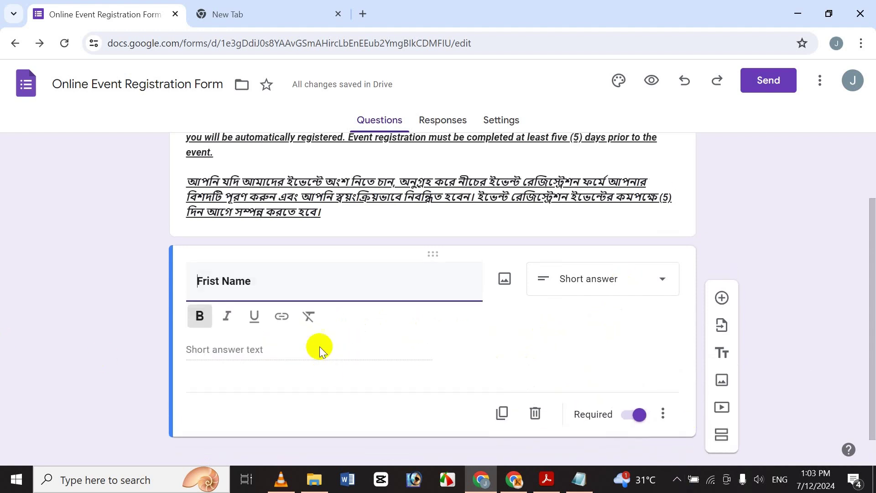
left_click(305, 371)
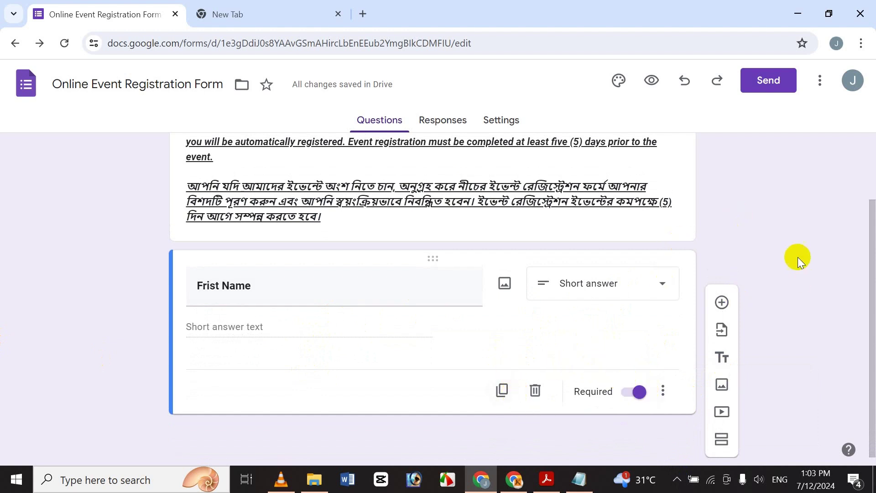
Duplicate the Frist Name question and retitle the copy 'Last Name'
left_click(502, 404)
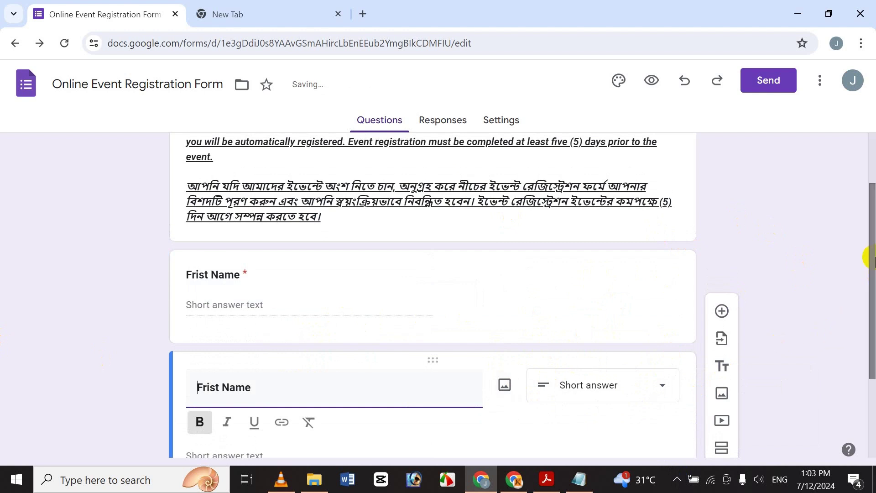
left_click_drag(274, 258, 216, 259)
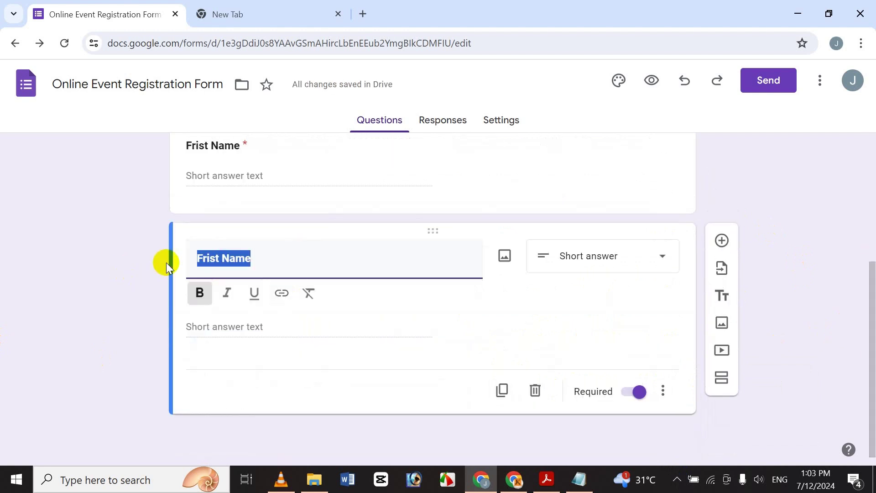
left_click(222, 258)
double_click(215, 259)
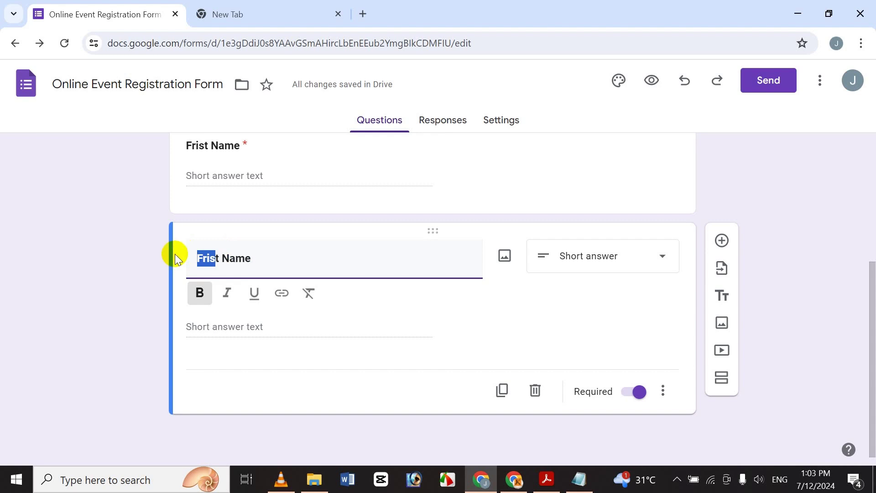
key("BackSpace")
type("Last")
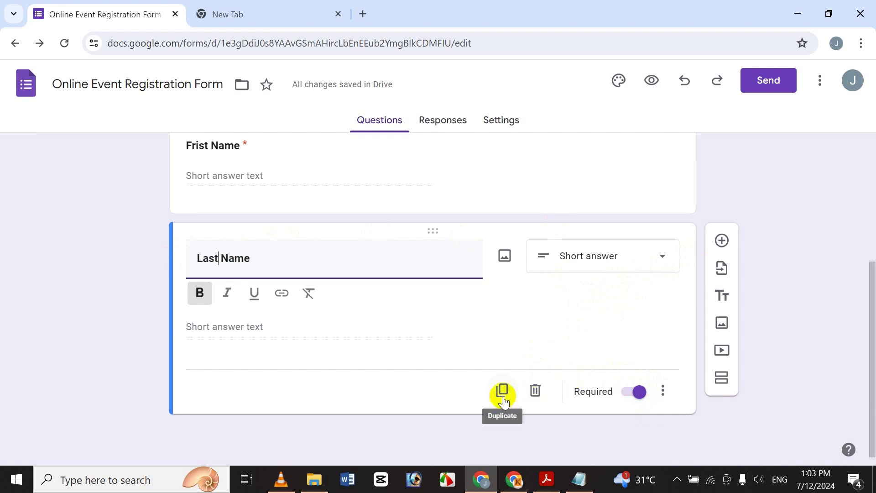
Add a new question below Last Name and find the next item, Email, in the notes
left_click(723, 241)
left_click_drag(871, 280, 867, 348)
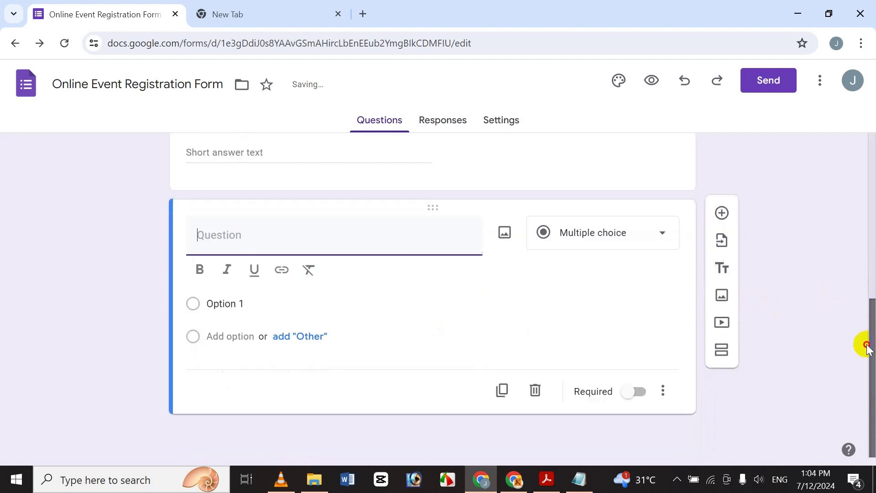
left_click(592, 485)
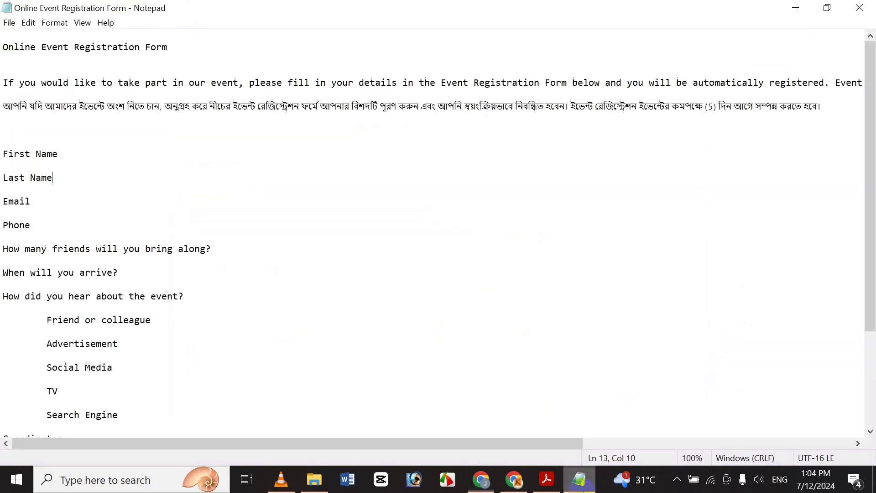
left_click(53, 203)
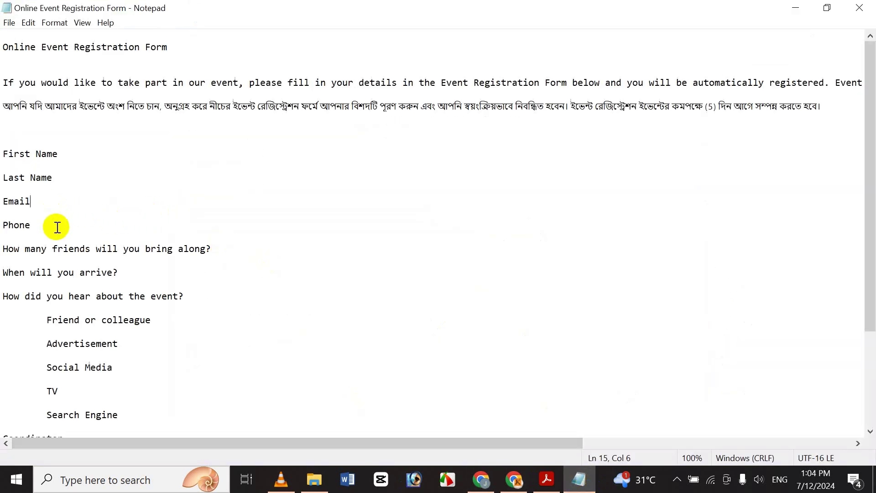
left_click(485, 487)
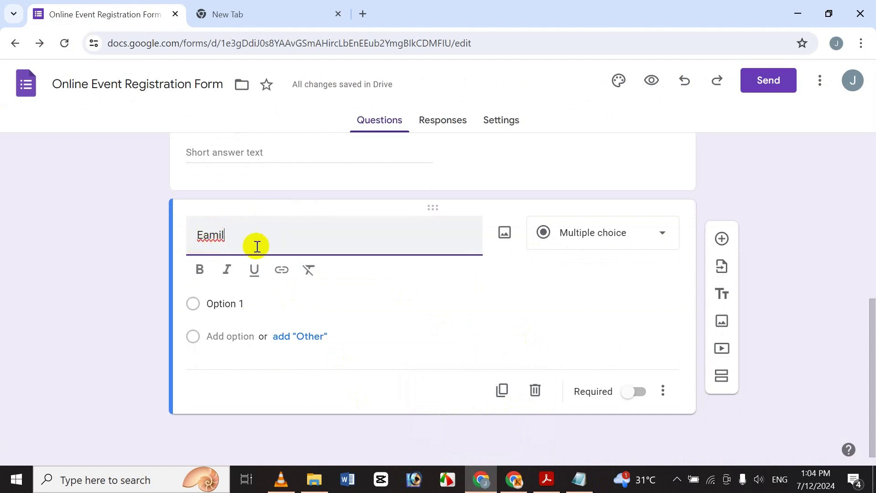
Retitle the question 'Email' as an optional Short answer question
left_click_drag(254, 244, 129, 230)
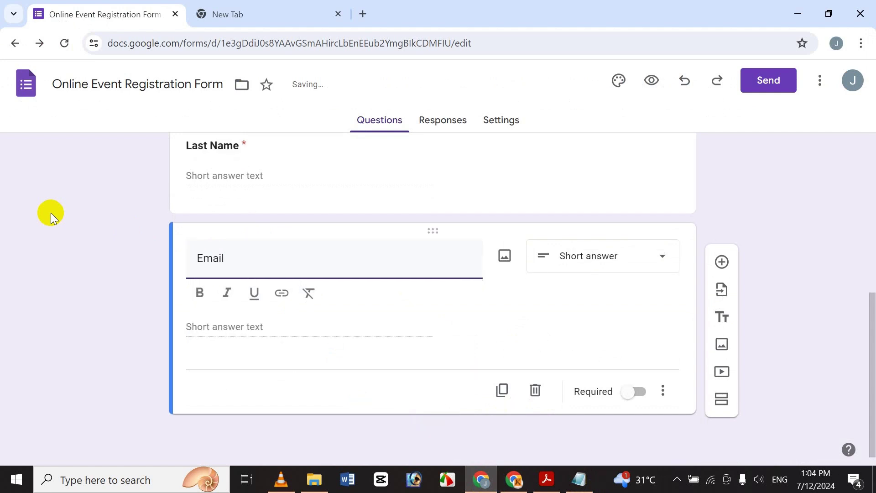
left_click(597, 254)
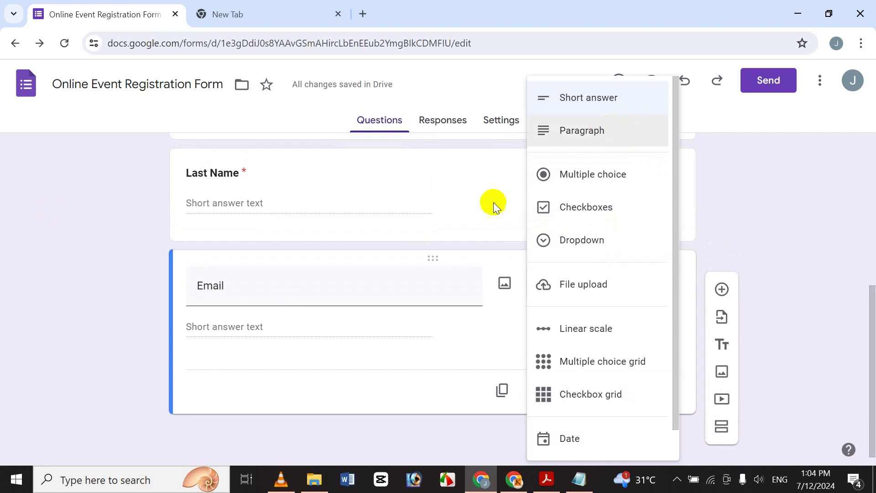
left_click(361, 300)
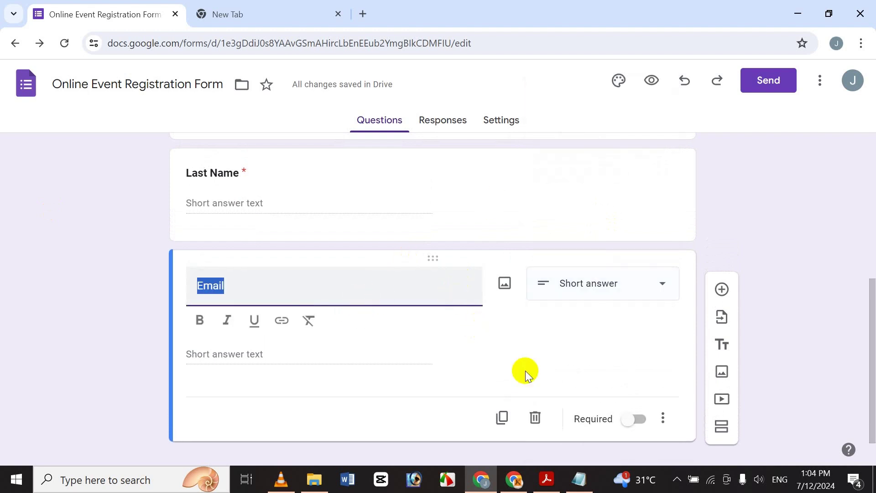
left_click(636, 418)
left_click(634, 386)
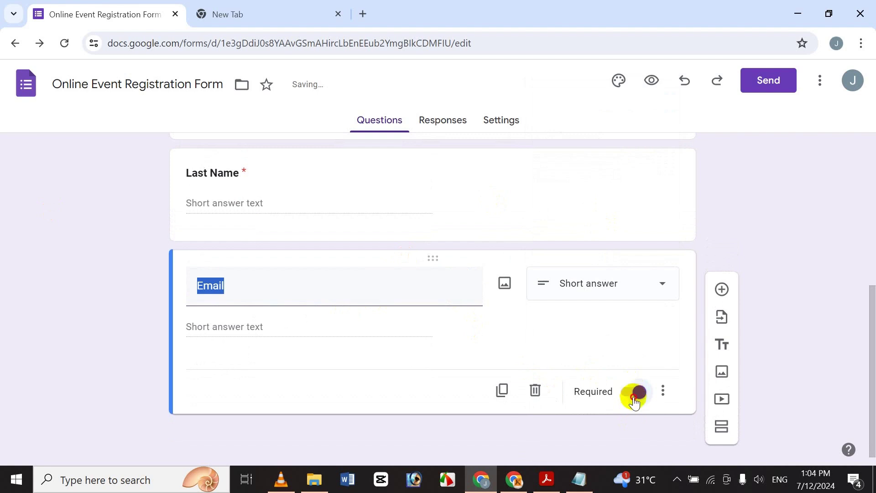
Add Email response validation (Text > Email) with custom error text 'Wrong Email Address'
left_click(661, 391)
left_click(771, 436)
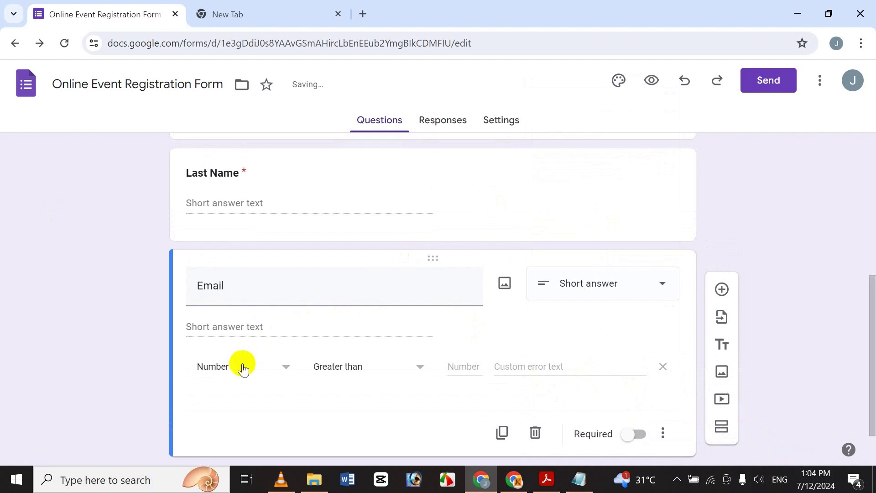
left_click(242, 367)
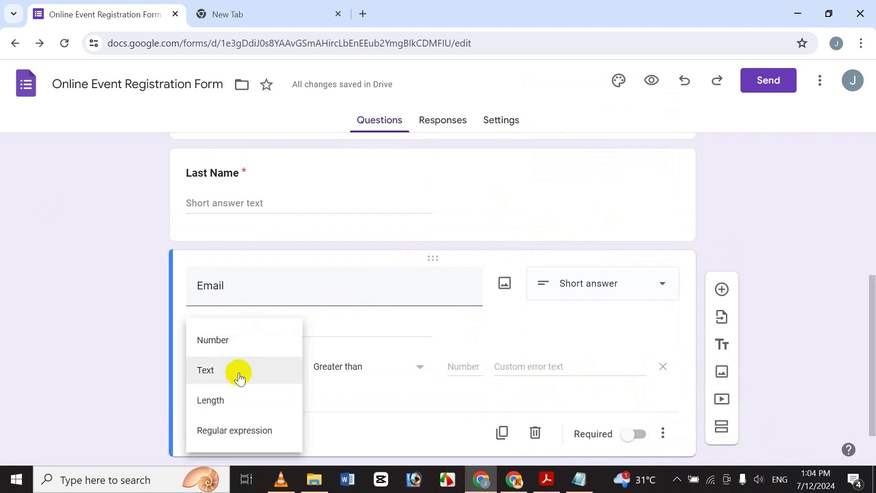
left_click(239, 370)
left_click(353, 371)
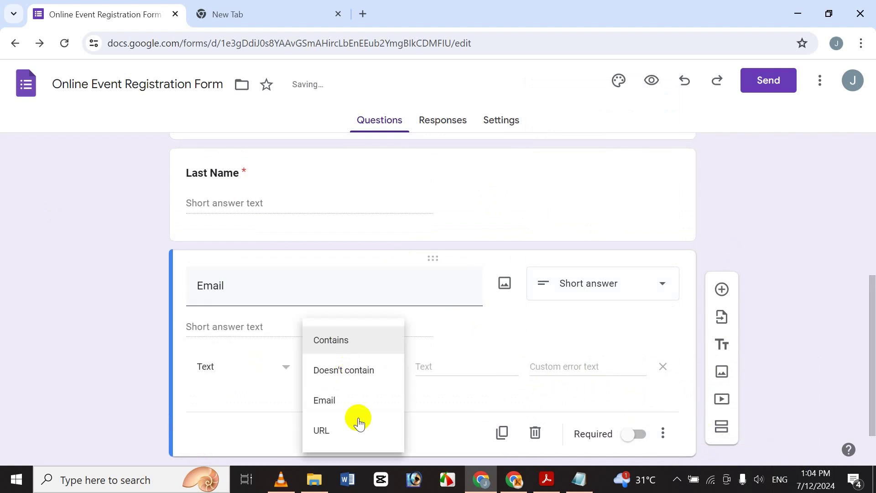
left_click(375, 405)
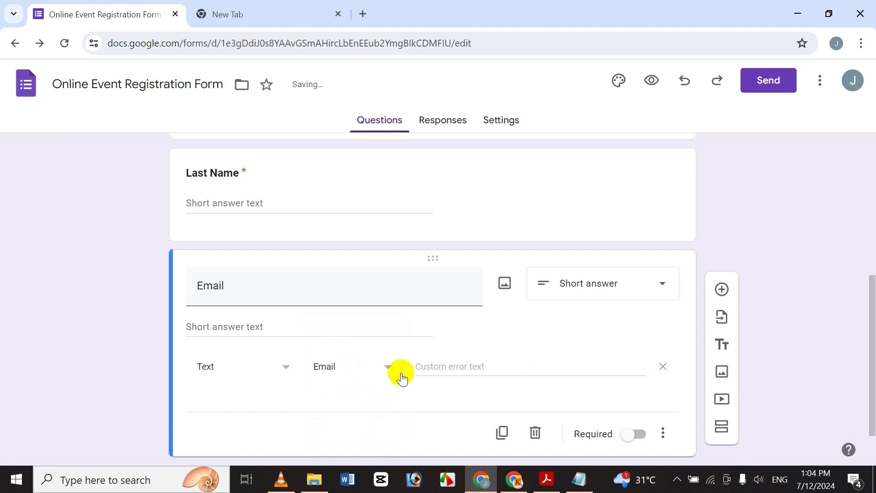
left_click(482, 372)
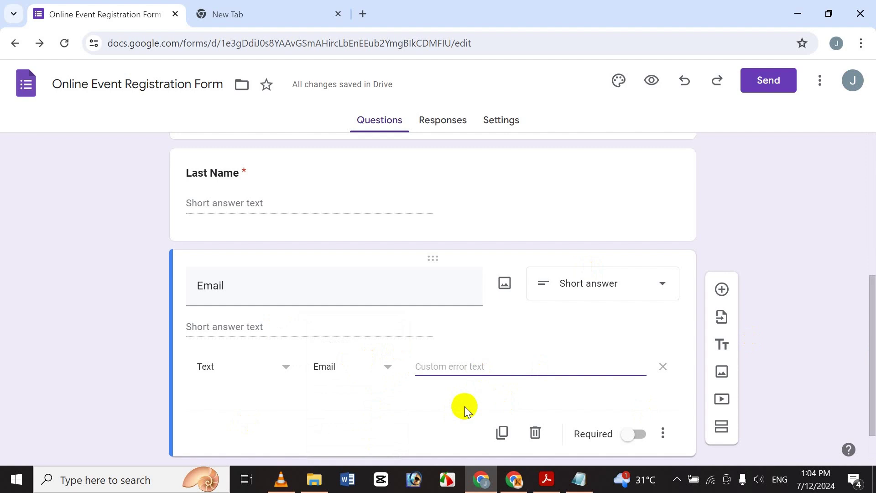
type("Wrong ")
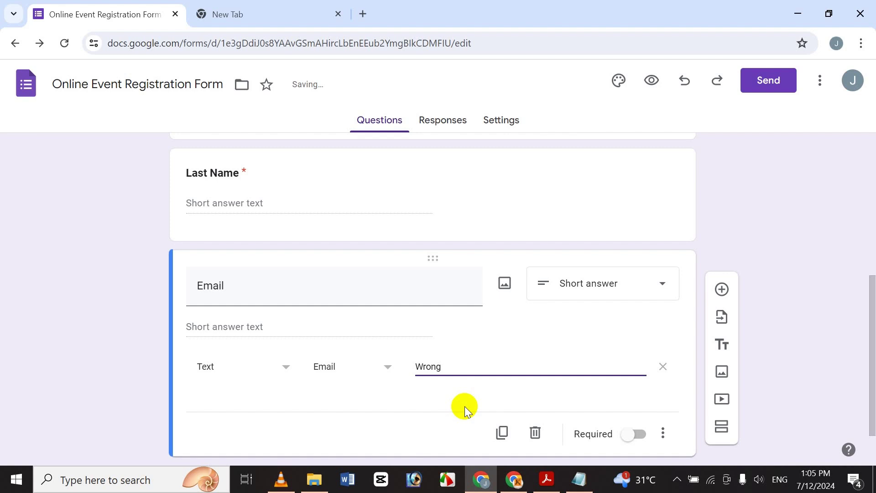
type("Email")
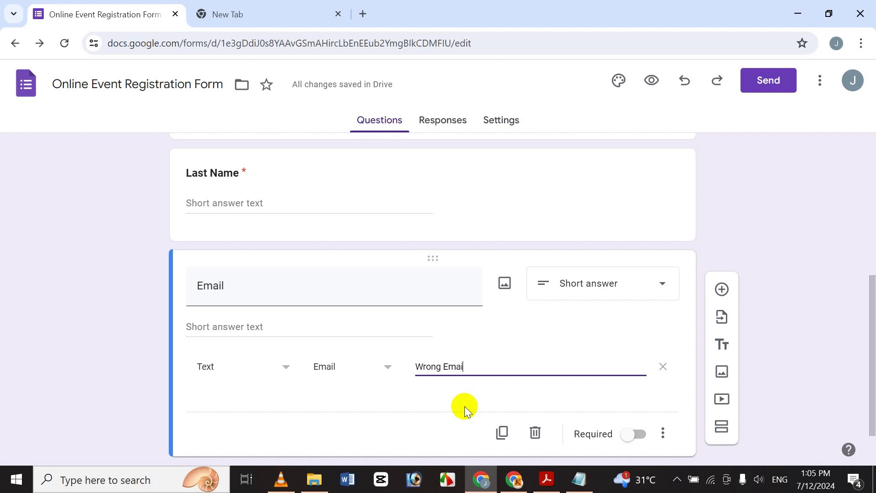
type(" Addre")
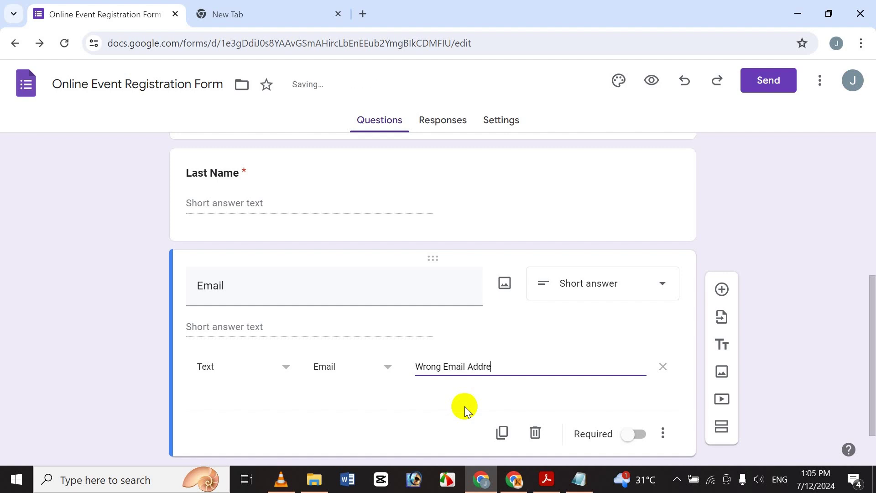
type("ss")
Add a new question titled 'Phone Number' below Email, correcting the typos
left_click(722, 289)
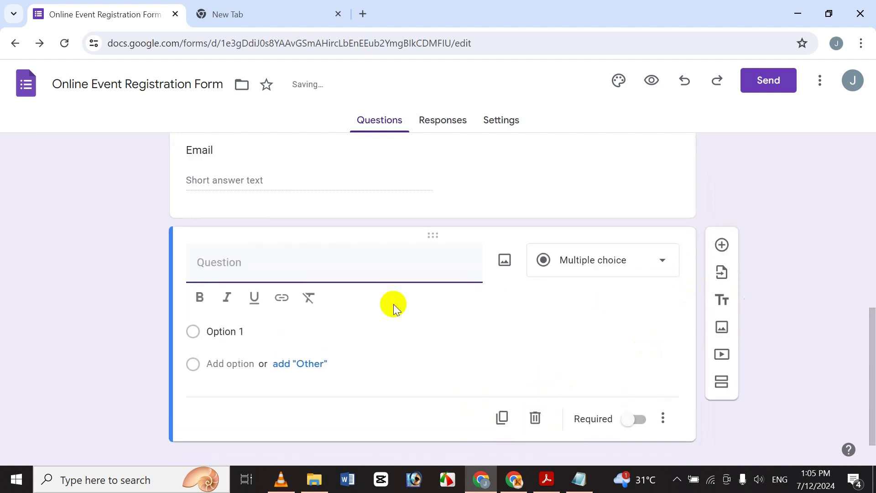
type("Phon")
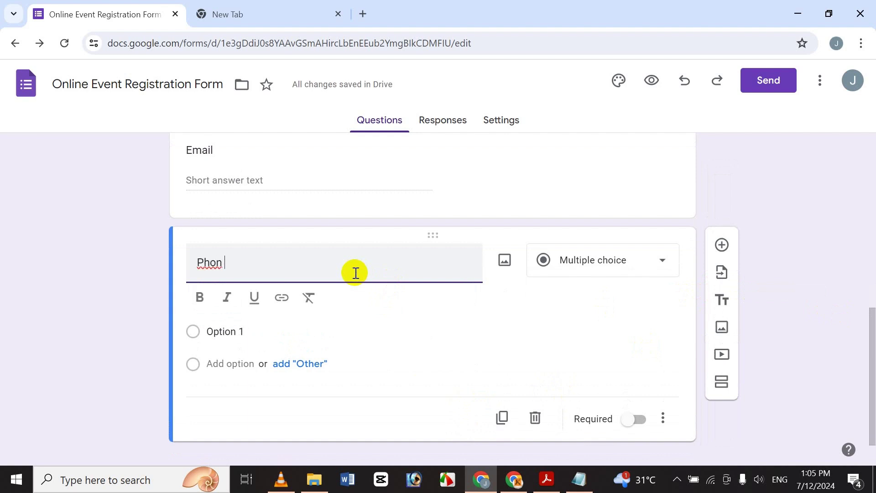
key("BackSpace")
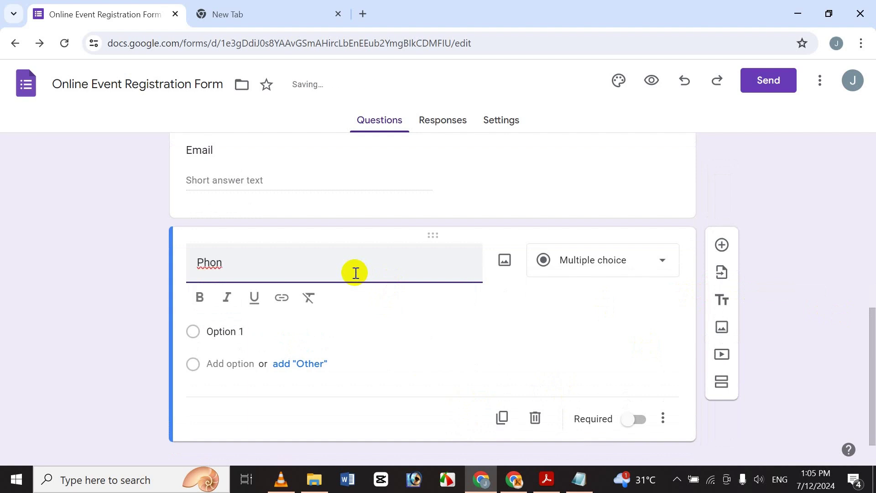
type("e umaber")
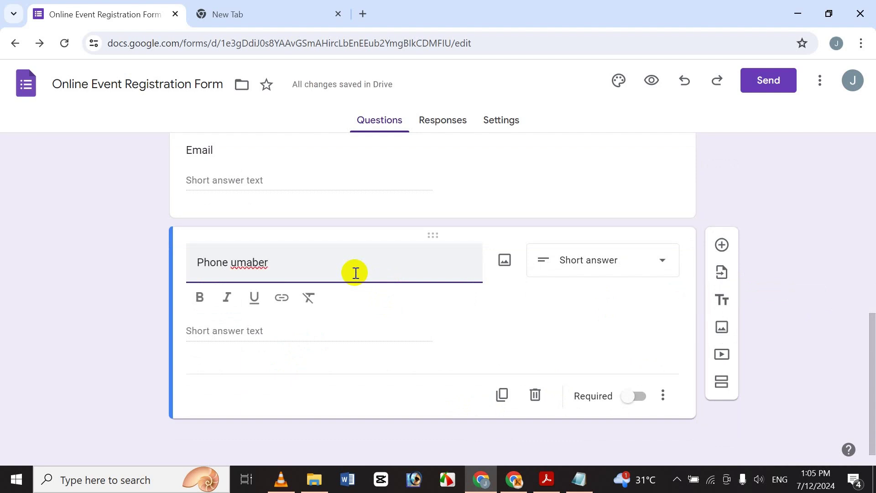
type("M")
key("BackSpace")
type("N")
key("Right")
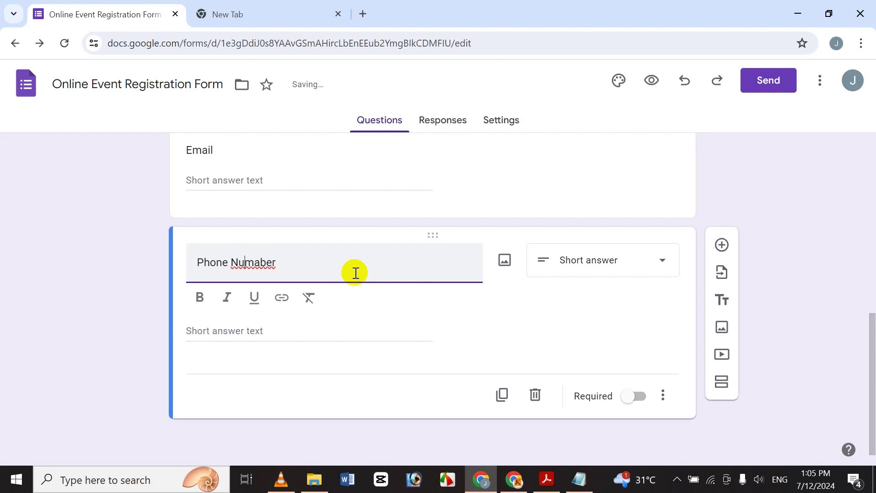
key("Right")
key("Right")
key("BackSpace")
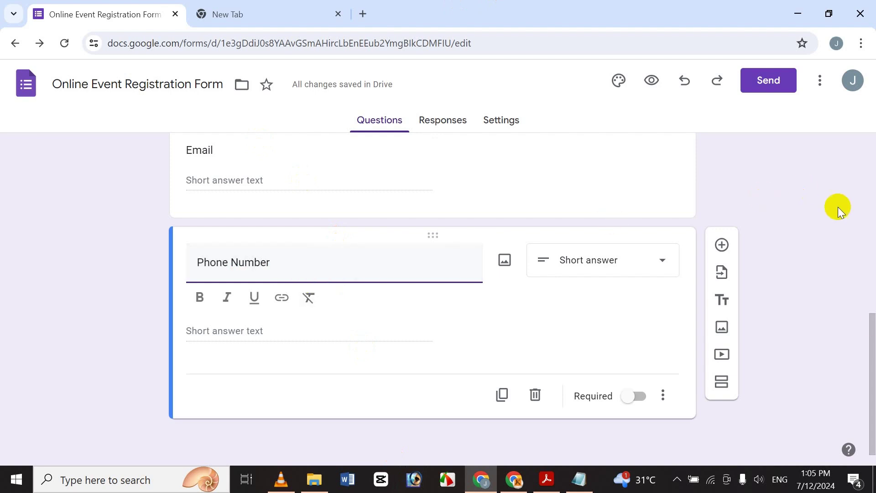
Bold the Email and Phone Number question titles
scroll(867, 329, "up", 3)
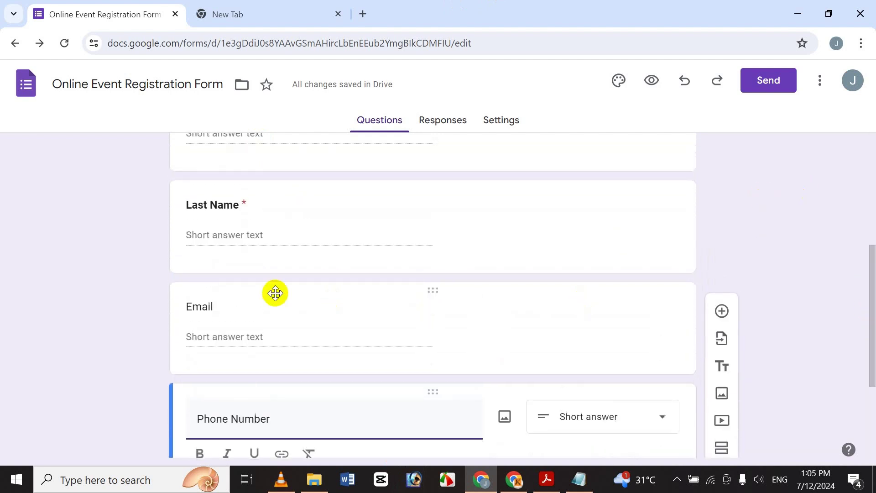
double_click(217, 307)
left_click(201, 353)
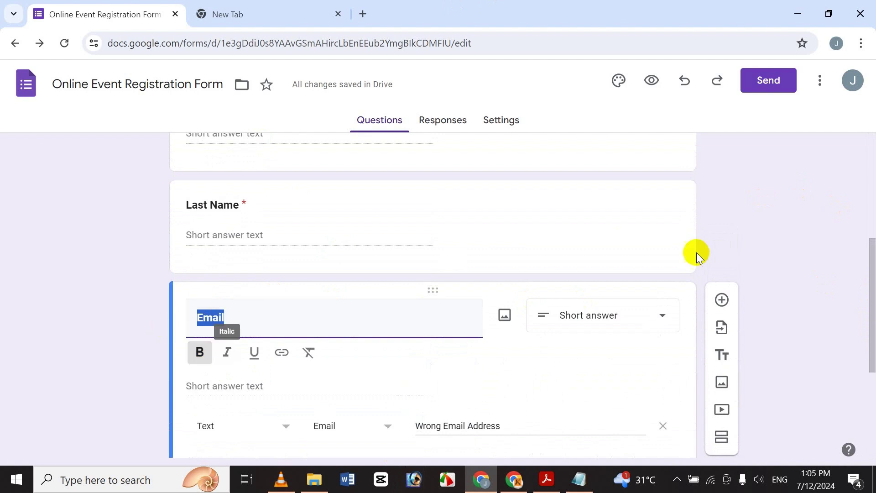
left_click_drag(870, 250, 869, 309)
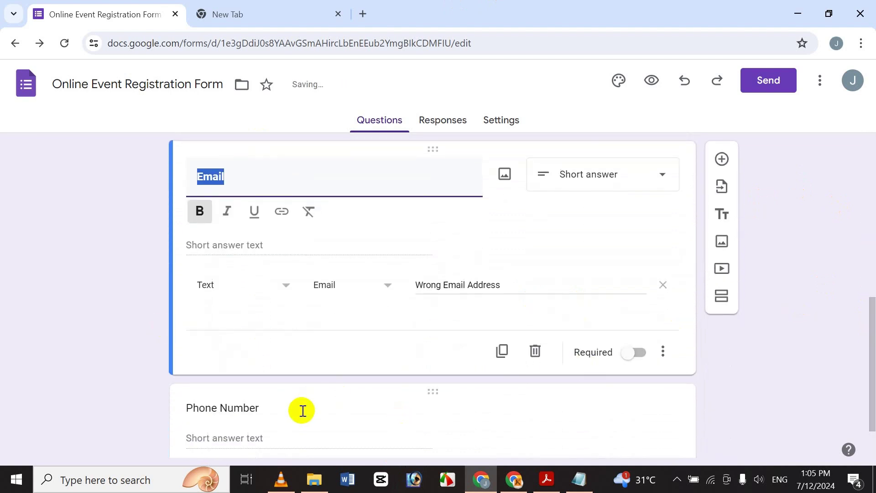
left_click(285, 414)
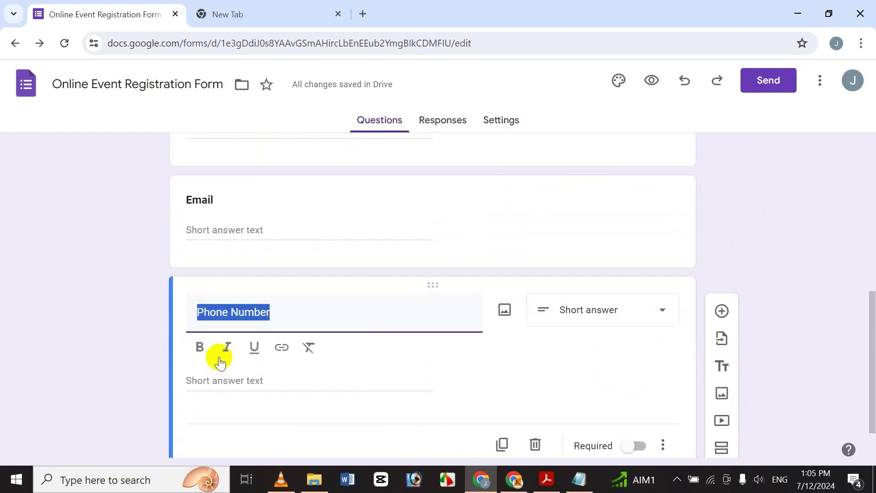
left_click(205, 350)
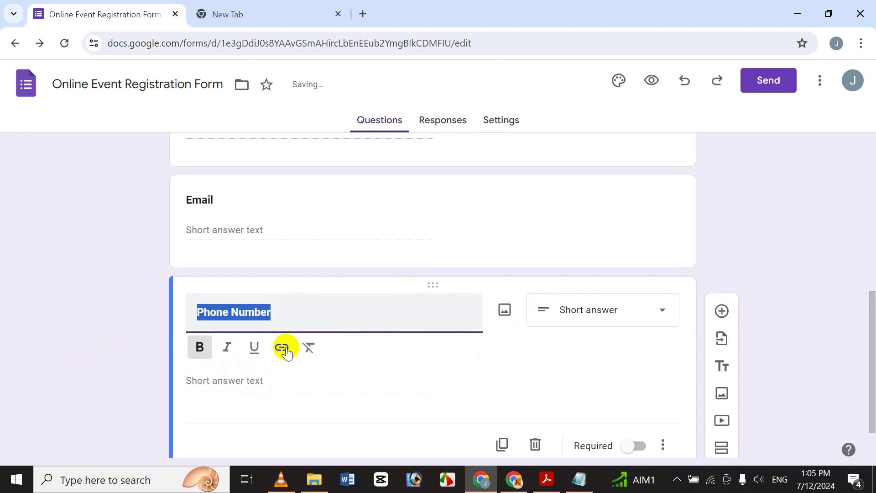
left_click(297, 320)
Validate Phone Number as a whole number with error text 'Uncorrected Phone Number'
left_click(671, 454)
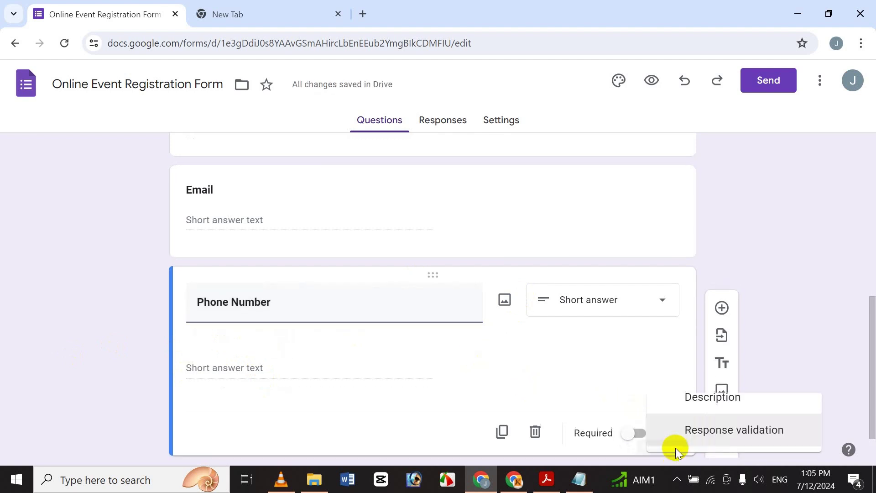
left_click(715, 425)
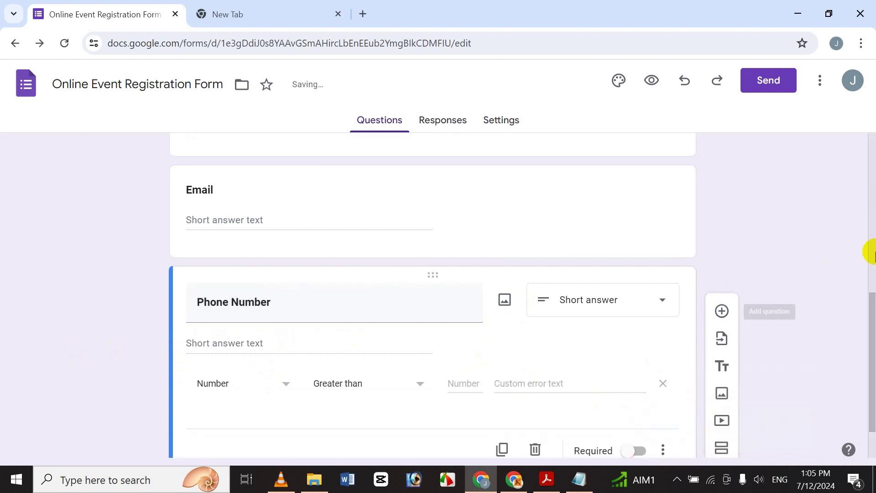
scroll(870, 402, "down", 2)
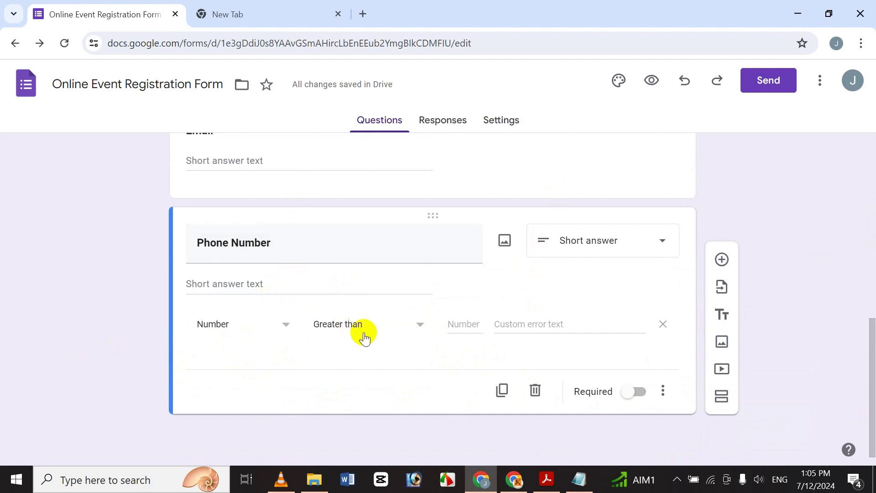
left_click(387, 321)
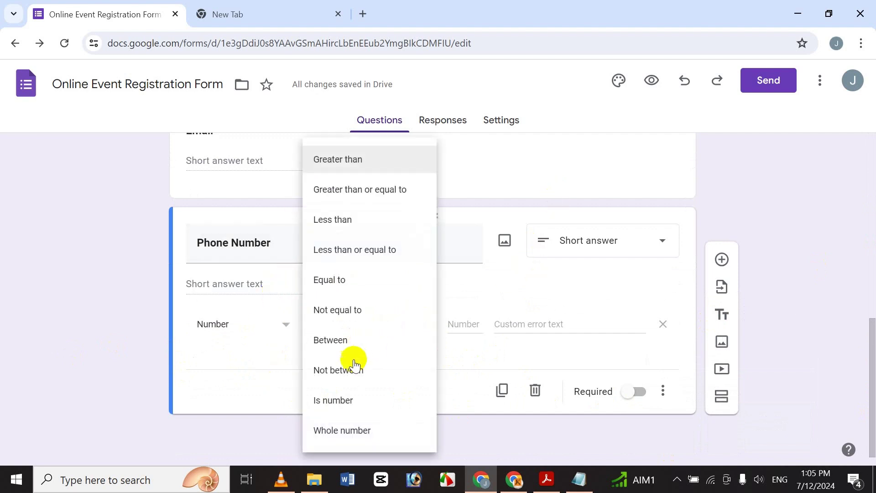
left_click(344, 433)
left_click(474, 322)
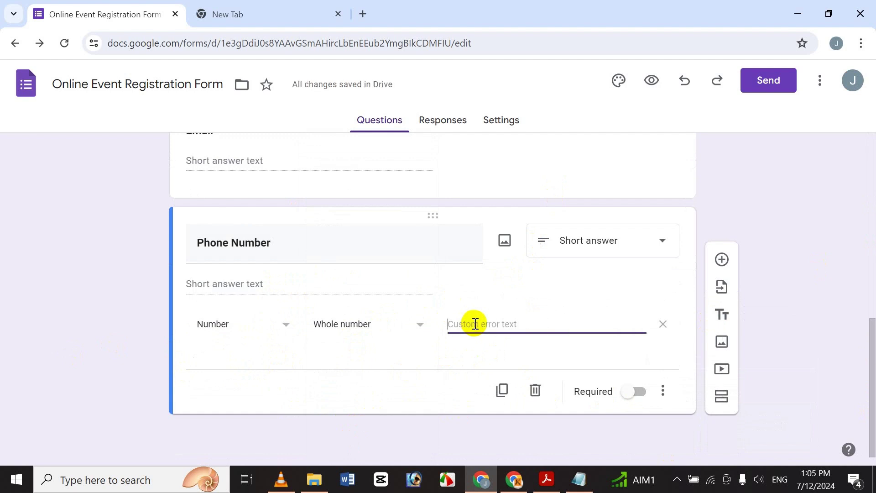
type("Unco")
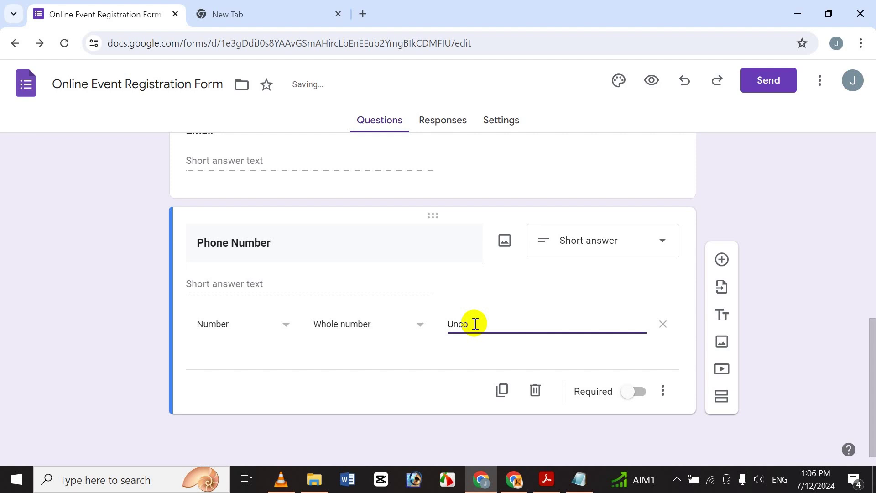
type("rrect")
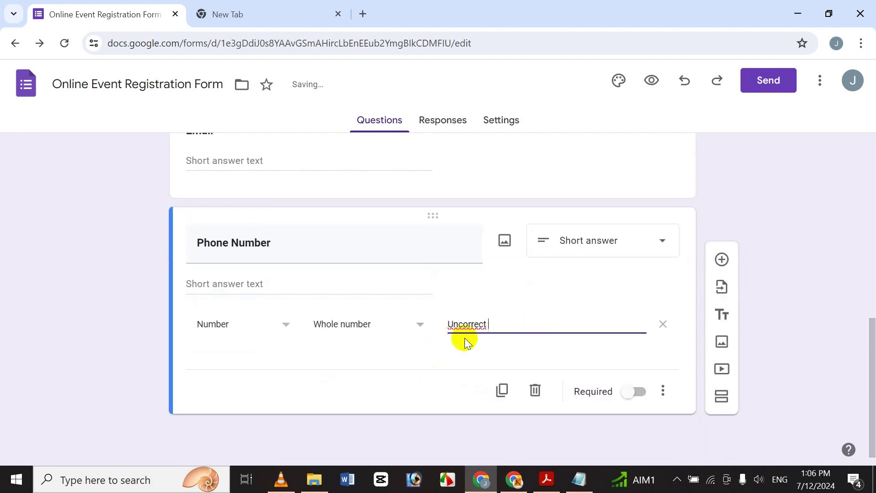
right_click(476, 327)
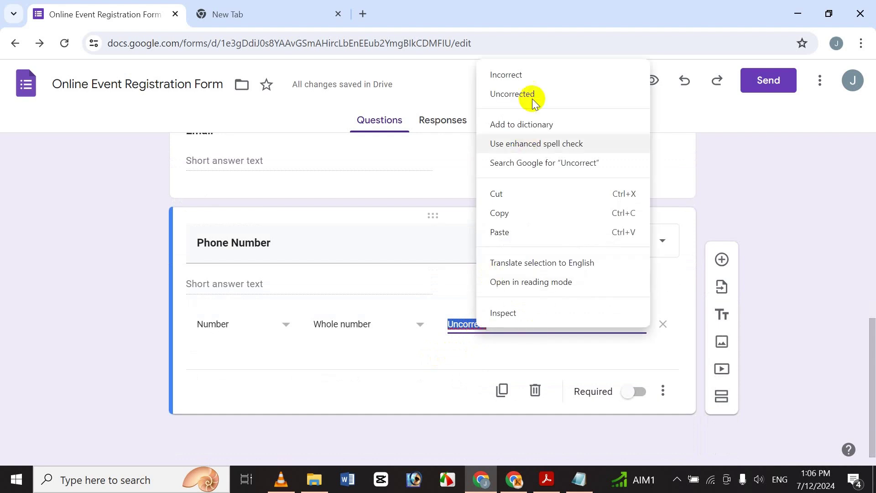
left_click(554, 91)
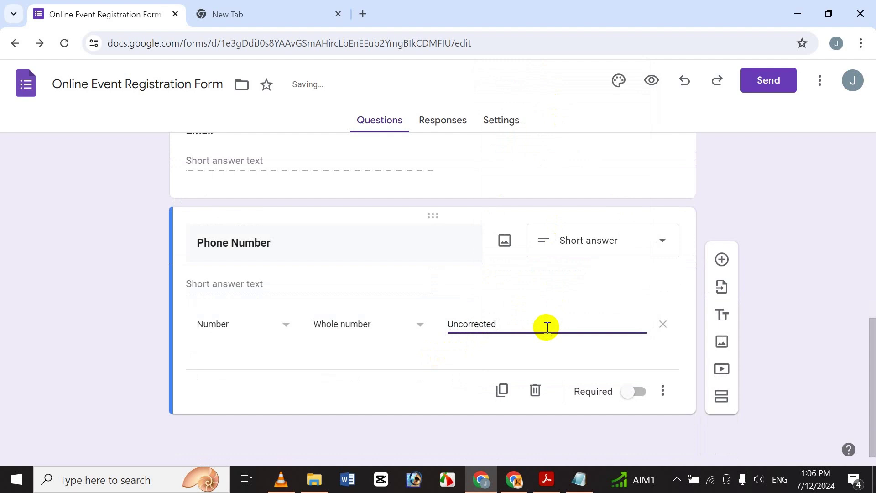
type("Pyhone")
key("BackSpace")
key("BackSpace")
key("BackSpace")
key("BackSpace")
type("hone Number")
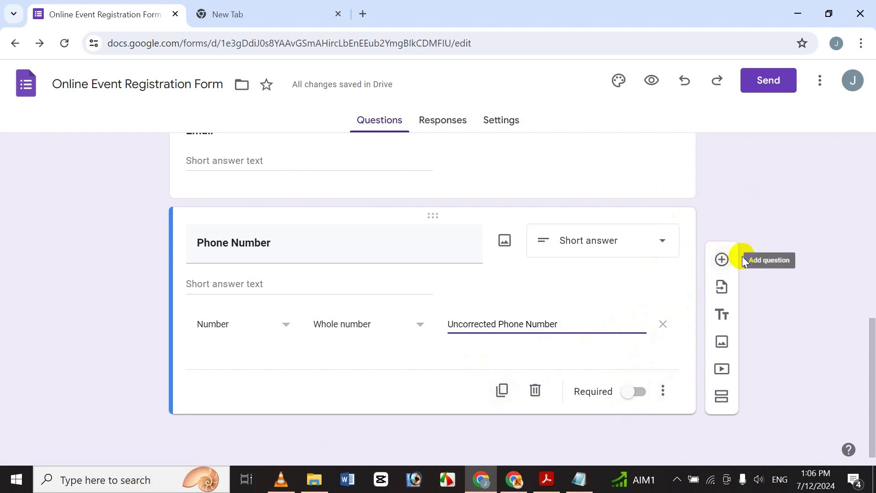
Add a question below Phone Number and select the 'How many friends will you bring along?' line in the notes
left_click(722, 256)
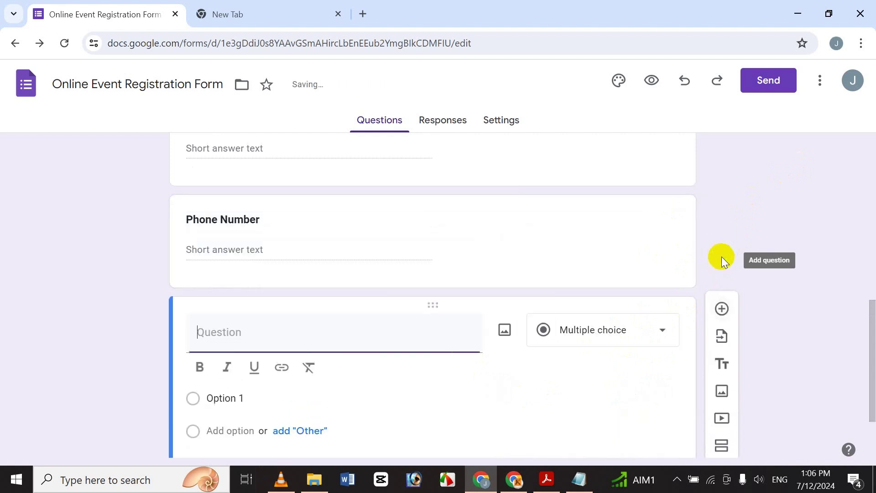
left_click(579, 479)
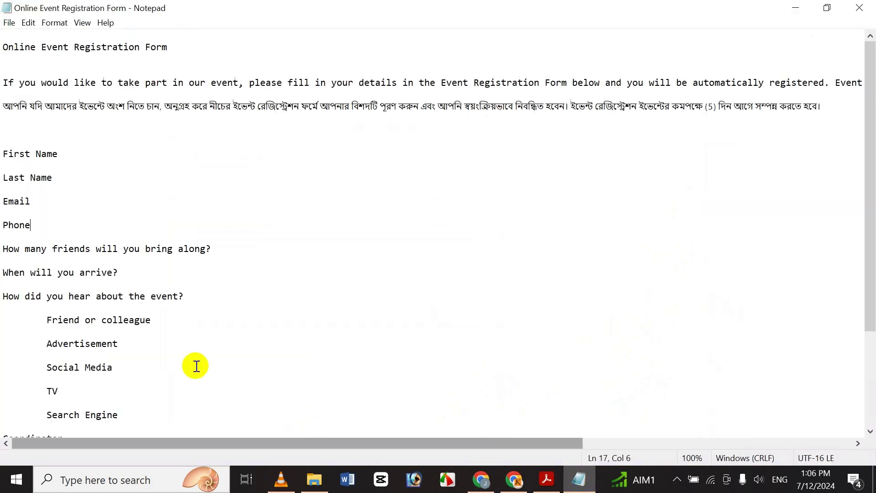
left_click(63, 252)
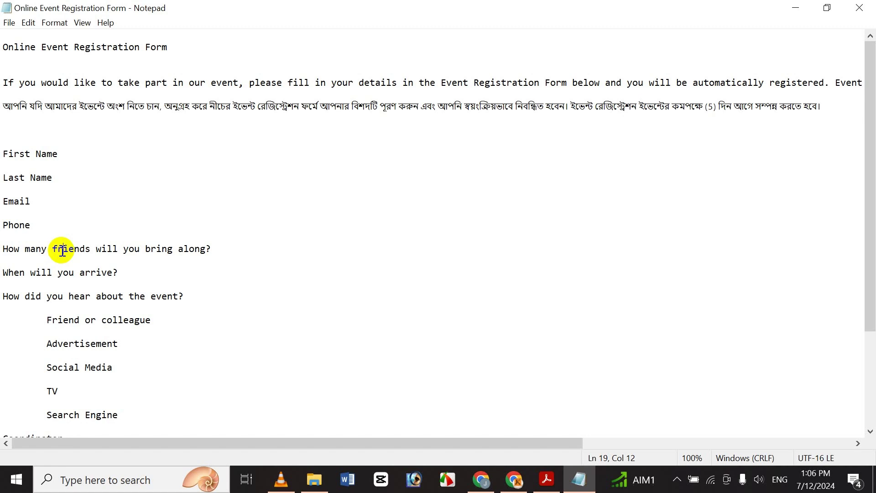
triple_click(62, 251)
key("ctrl+c")
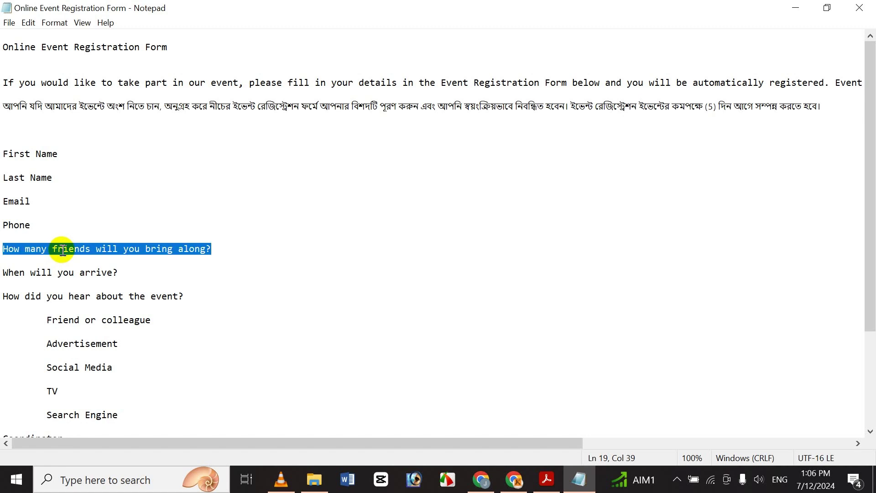
Paste 'How many friends will you bring along?' as the question title and make it bold
left_click(482, 479)
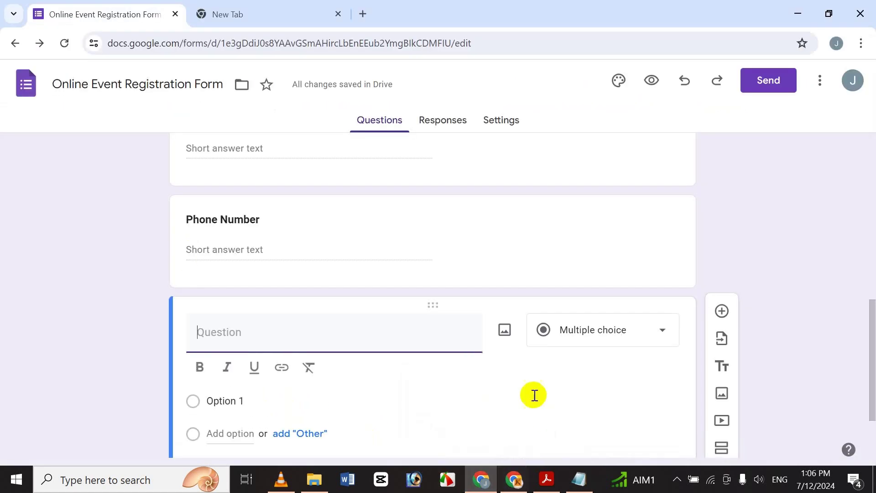
key("ctrl+v")
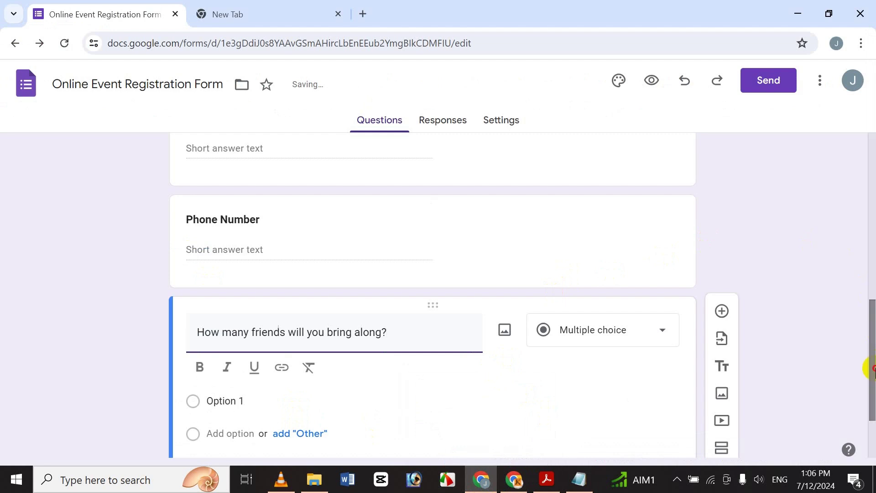
scroll(869, 365, "down", 1)
left_click_drag(421, 301, 37, 293)
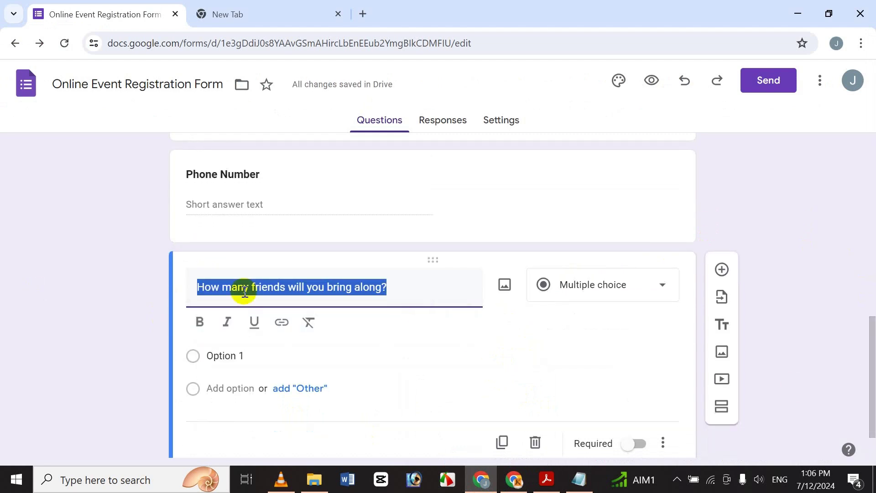
left_click(201, 321)
left_click(259, 288)
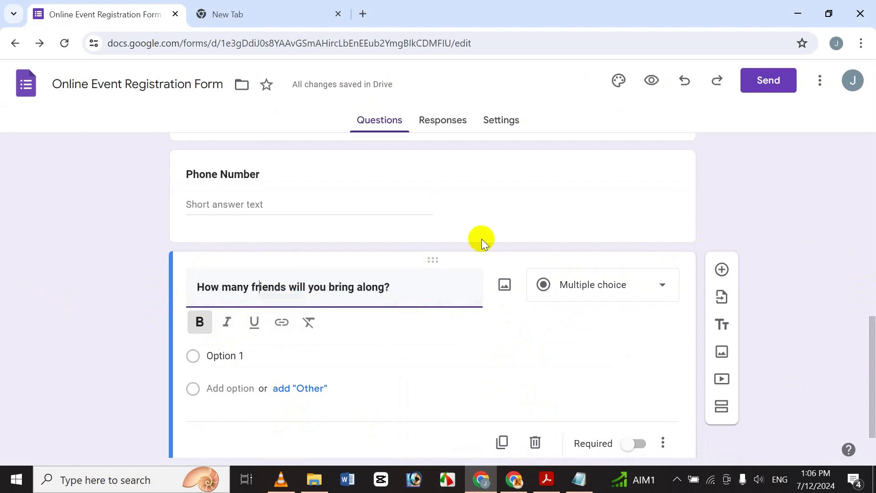
Keep the question as Multiple choice and turn on Required
left_click(562, 283)
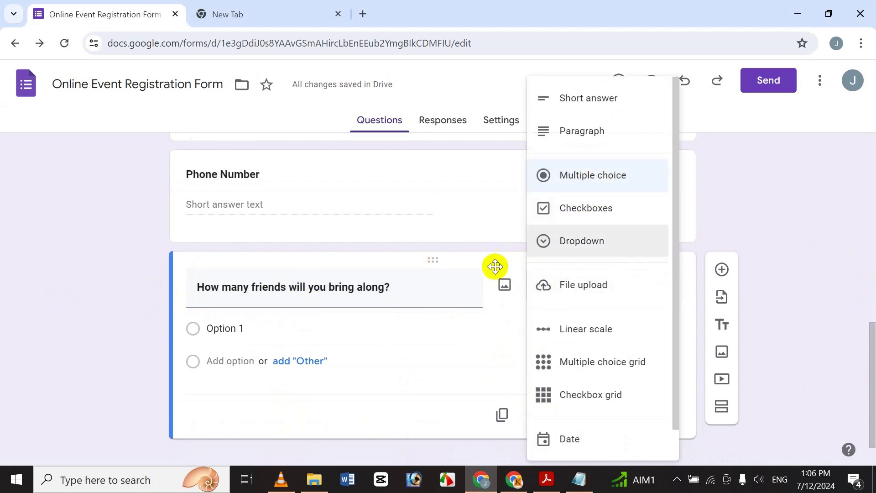
left_click(461, 290)
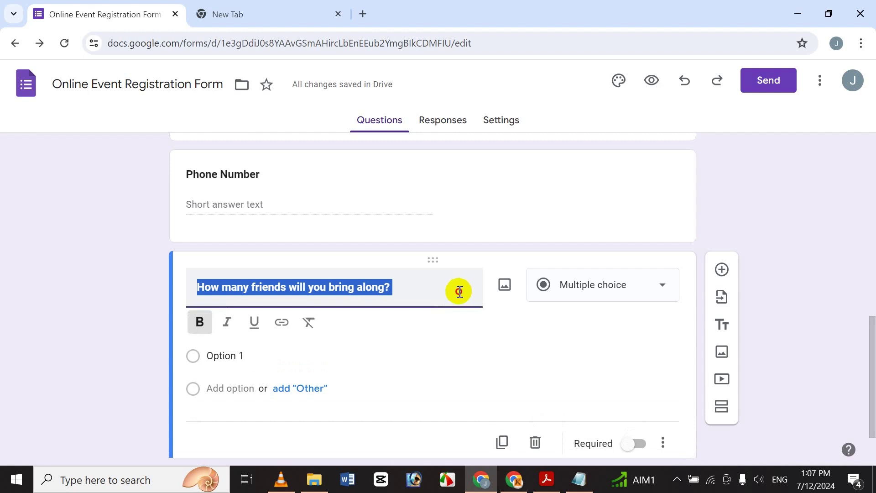
left_click(460, 292)
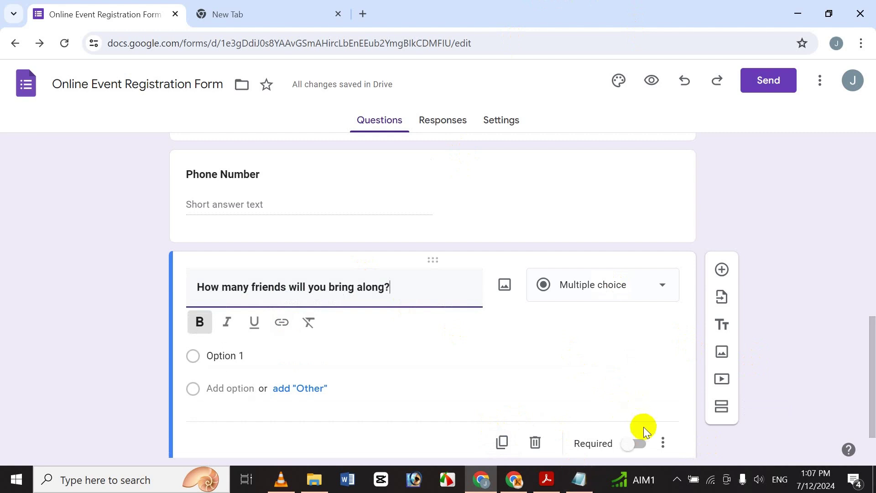
left_click_drag(874, 319, 870, 358)
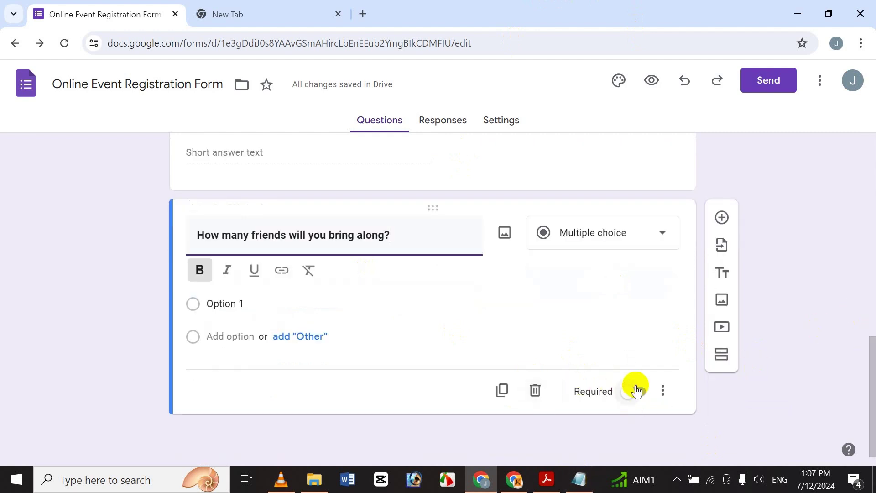
left_click(635, 391)
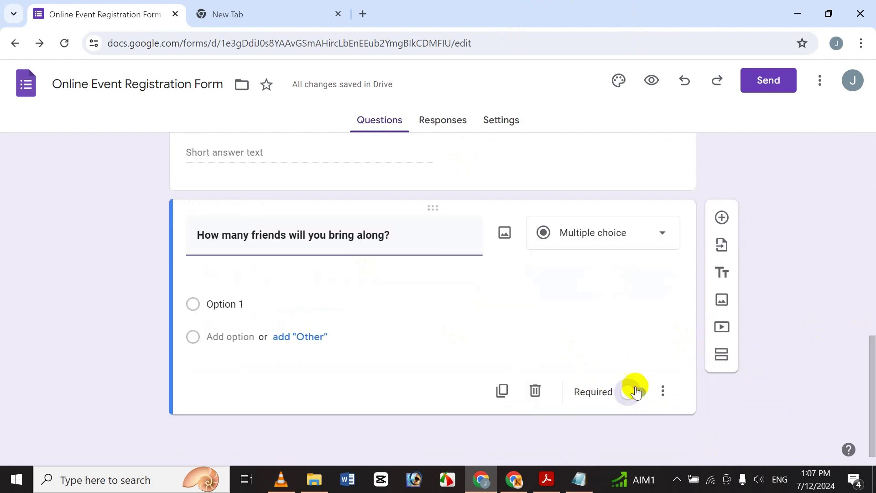
left_click(236, 295)
left_click(251, 303)
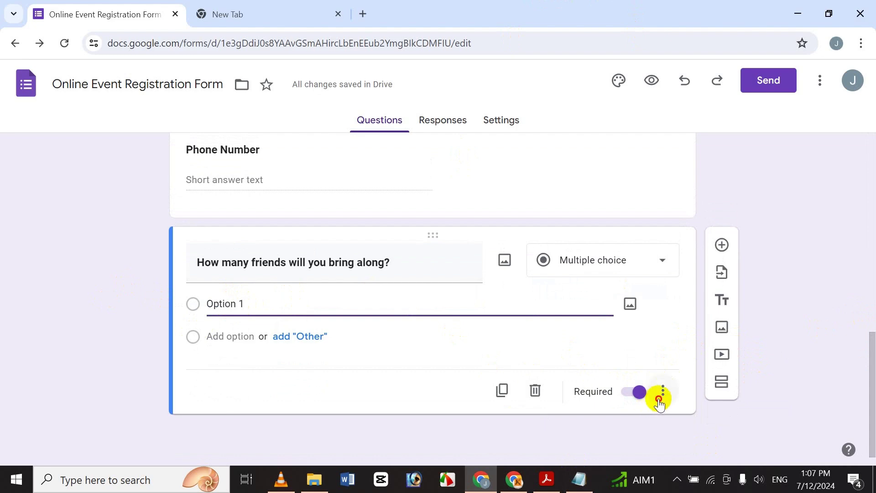
left_click(662, 392)
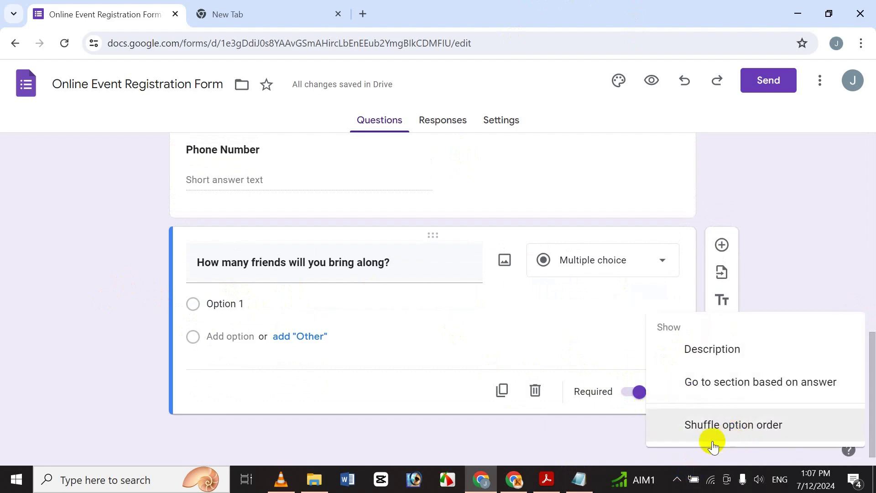
left_click(256, 308)
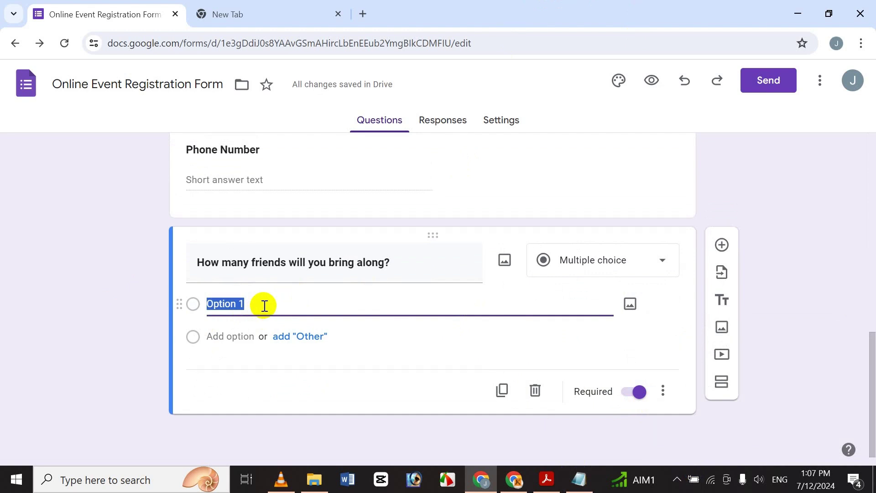
Replace Option 1 with 'None' and add answer options 1, 2 and 3
type("Nu")
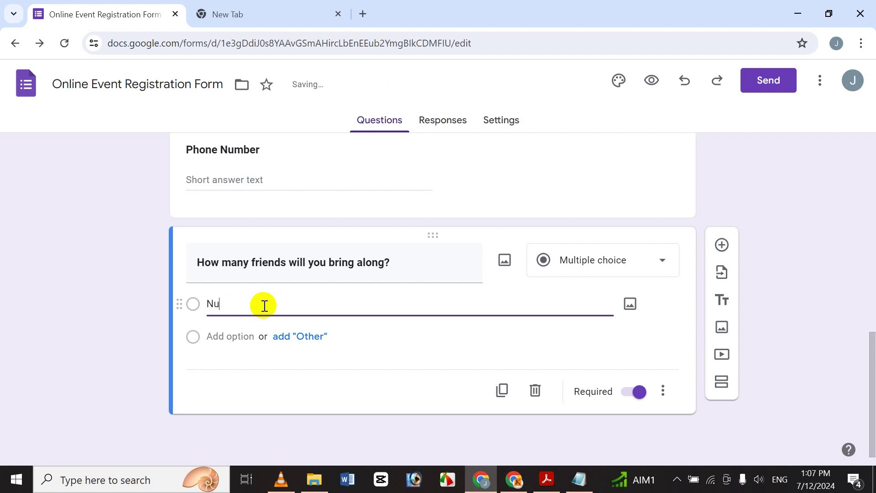
type("ane")
key("BackSpace")
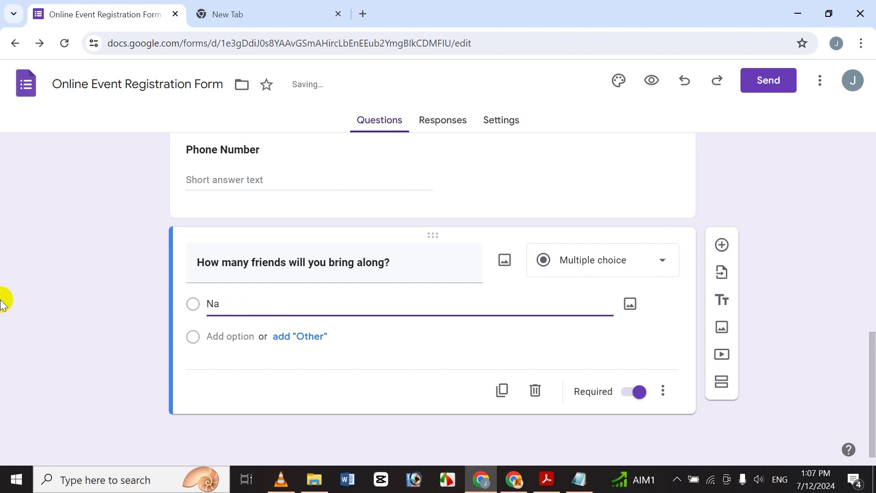
type("one")
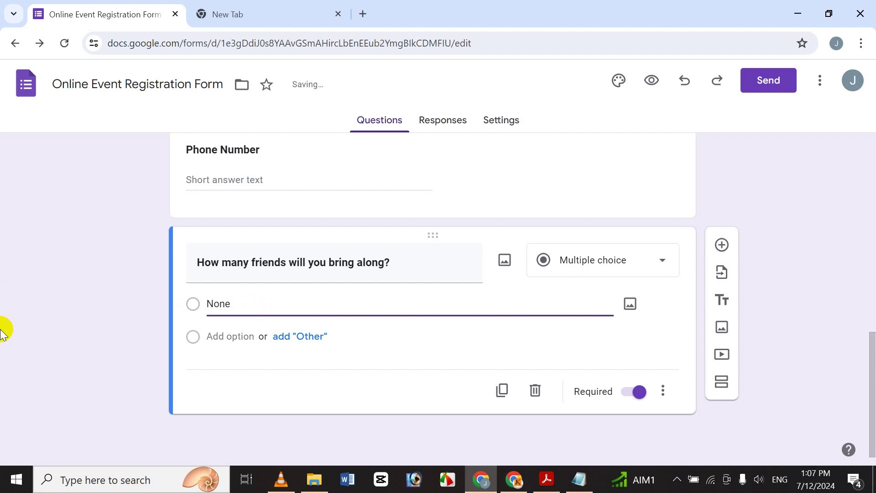
left_click(228, 338)
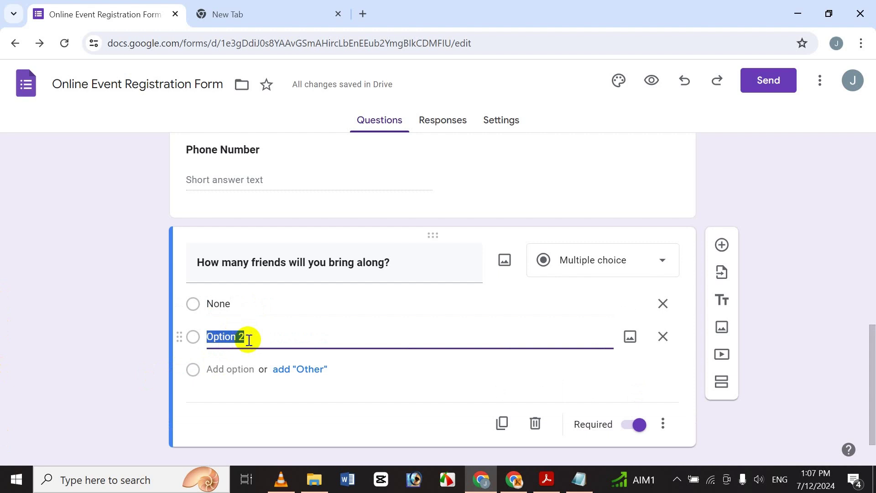
type("1")
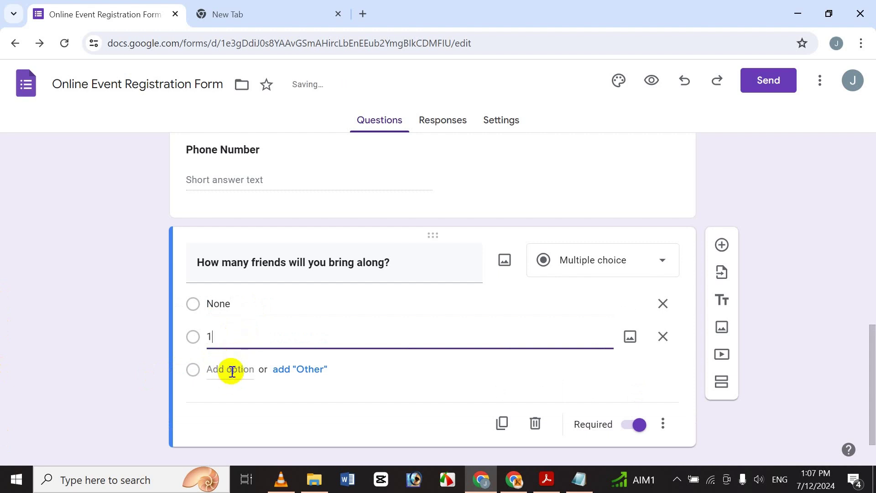
left_click(232, 371)
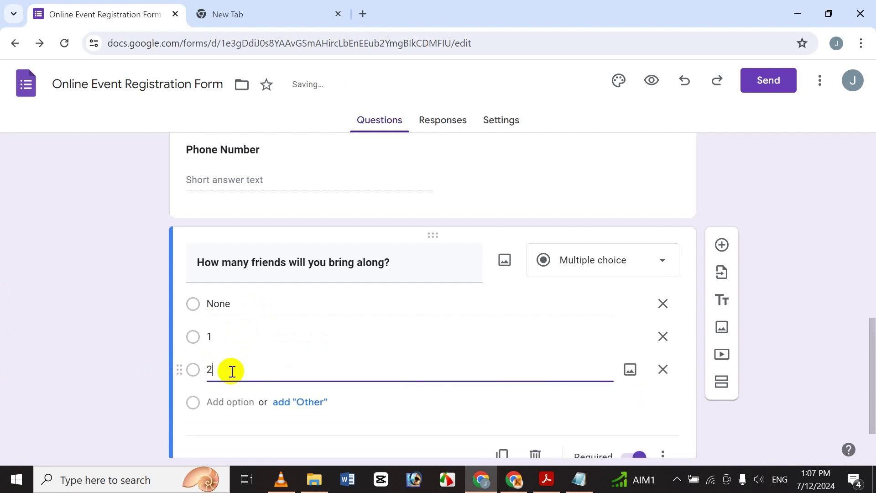
left_click(233, 402)
type("2")
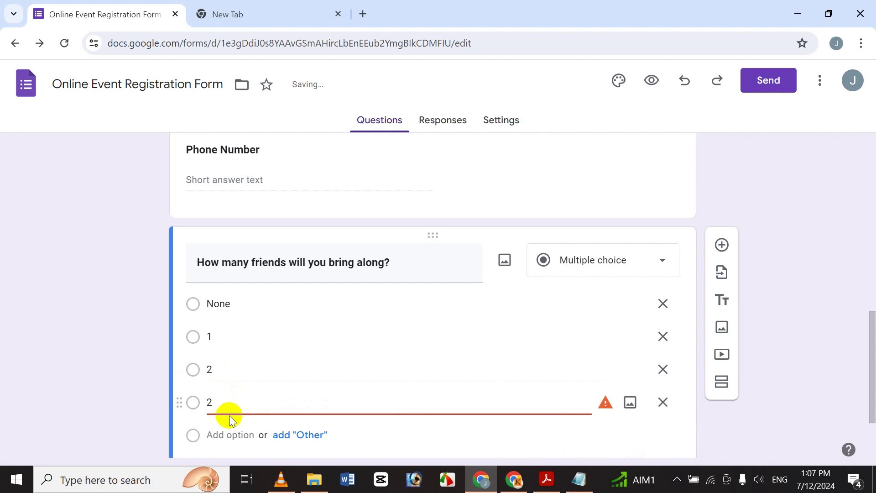
type("3")
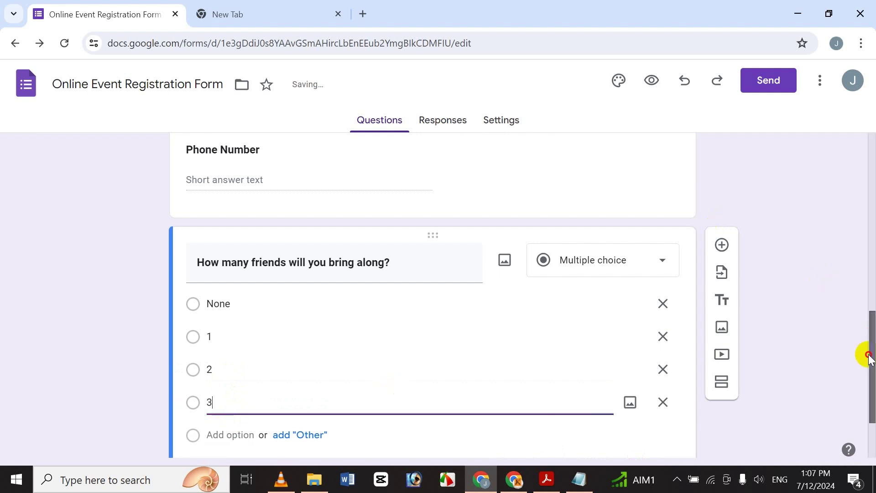
Add answer options 4, 5 and 6 to the friends question
left_click_drag(868, 353, 860, 374)
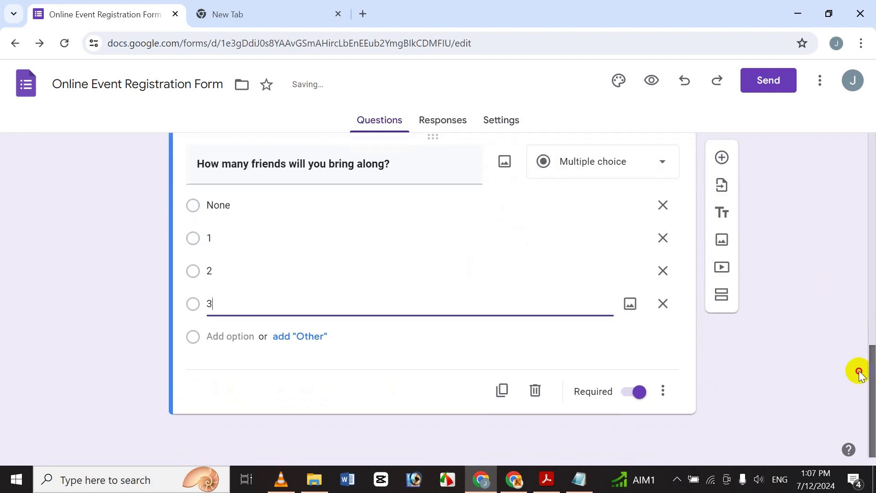
left_click(241, 341)
type("4")
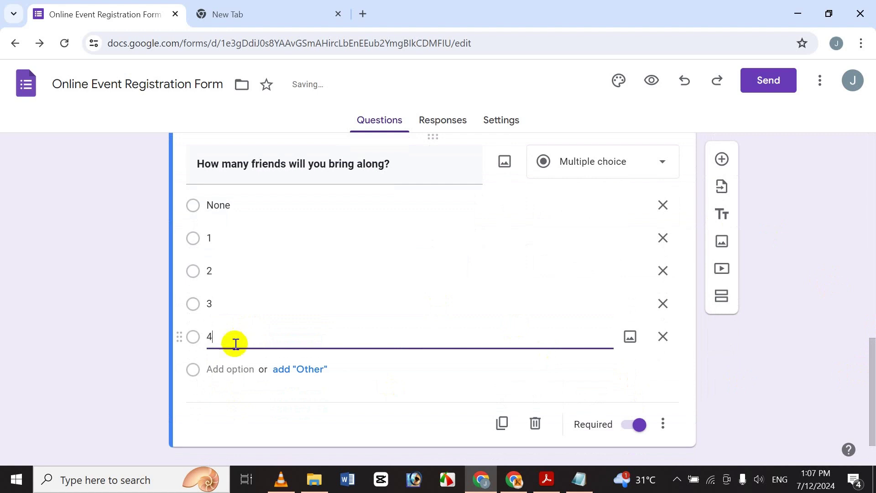
left_click(217, 371)
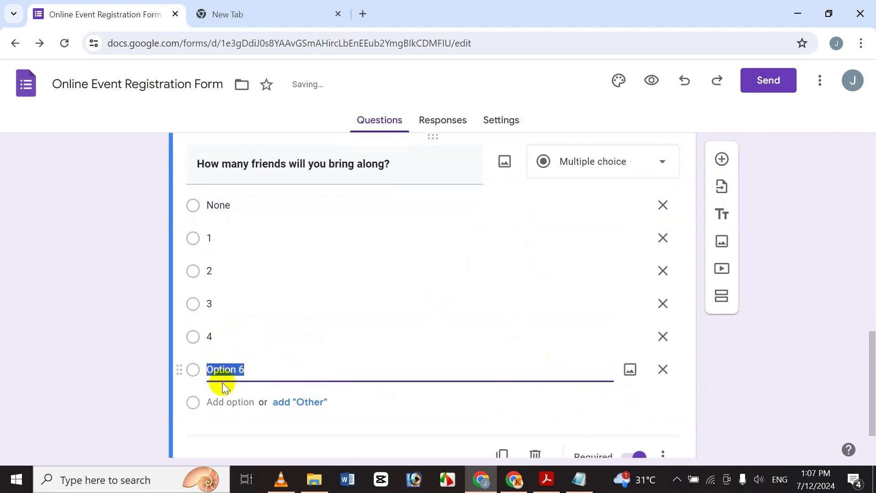
type("5")
left_click(230, 400)
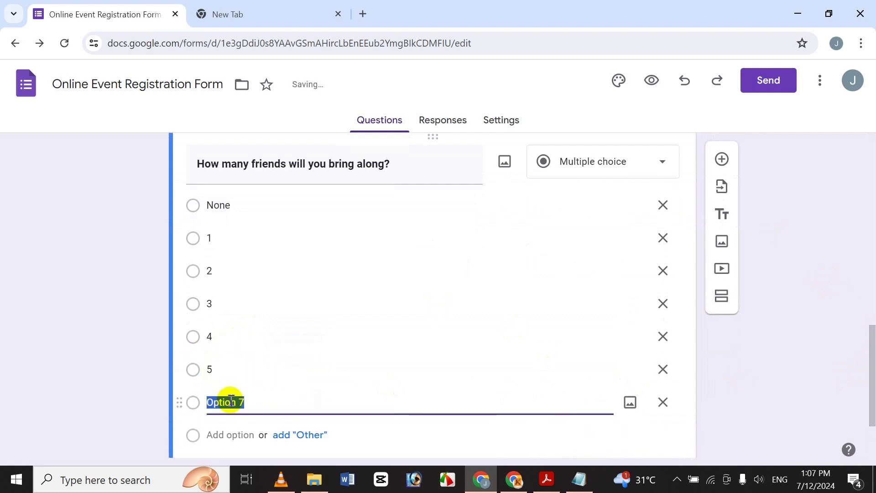
type("6")
scroll(618, 385, "down", 2)
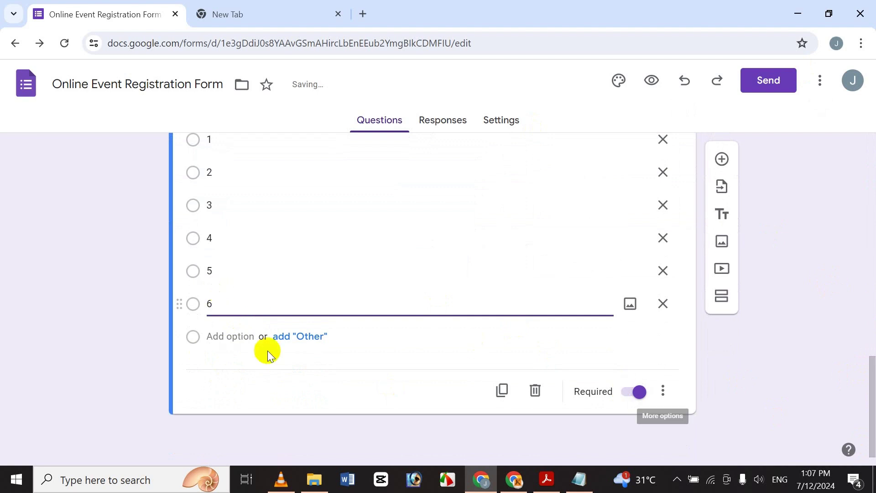
Add answer options 7, 8, 9 and 10, then review the full list
left_click(233, 337)
type("7")
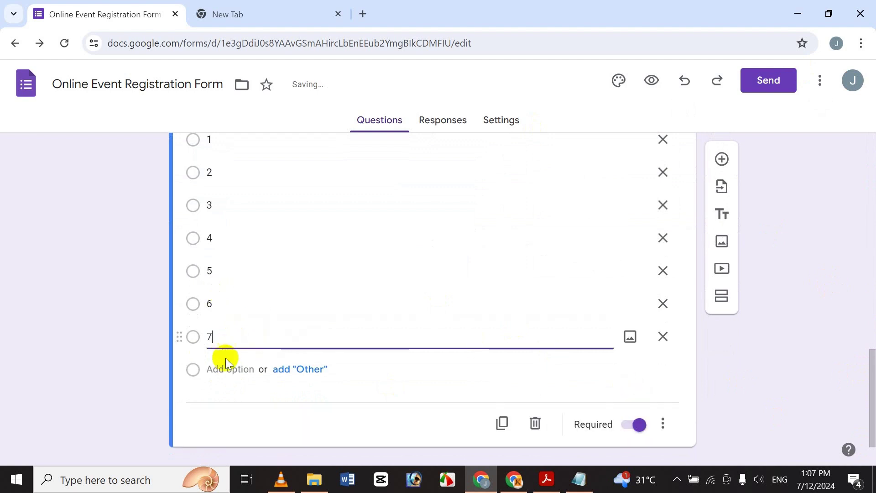
left_click(228, 367)
type("8")
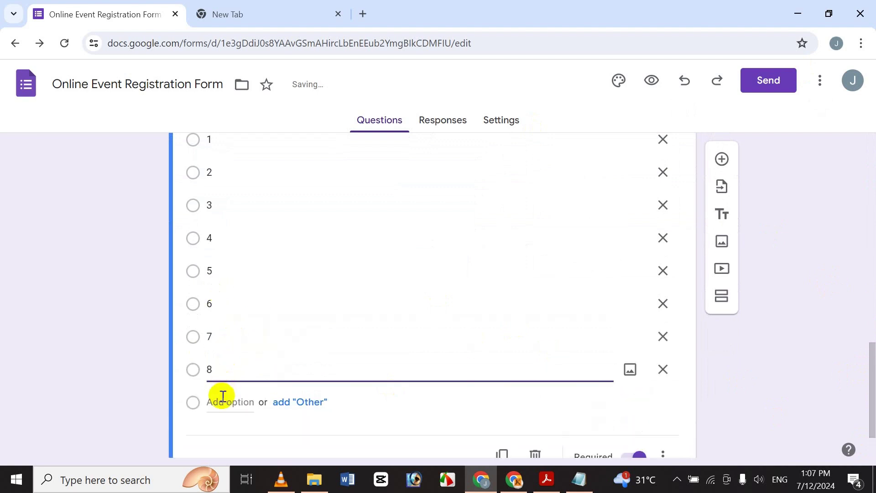
left_click(223, 397)
type("9")
left_click(227, 433)
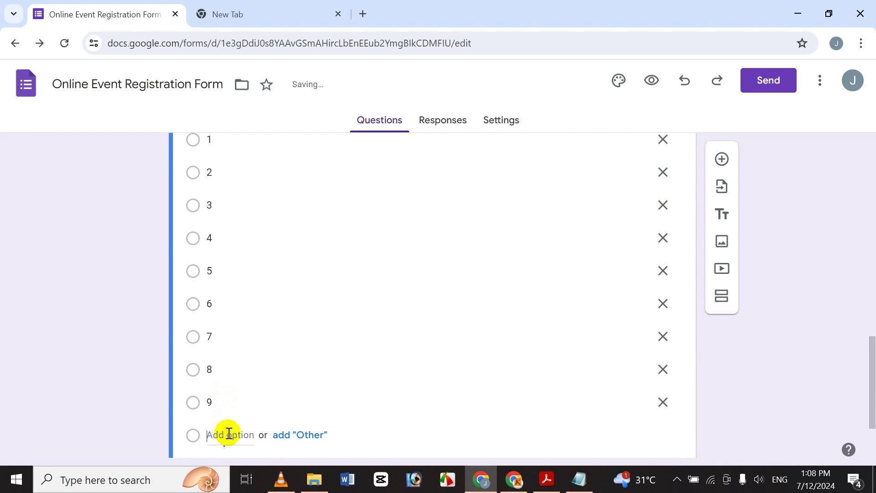
type("10")
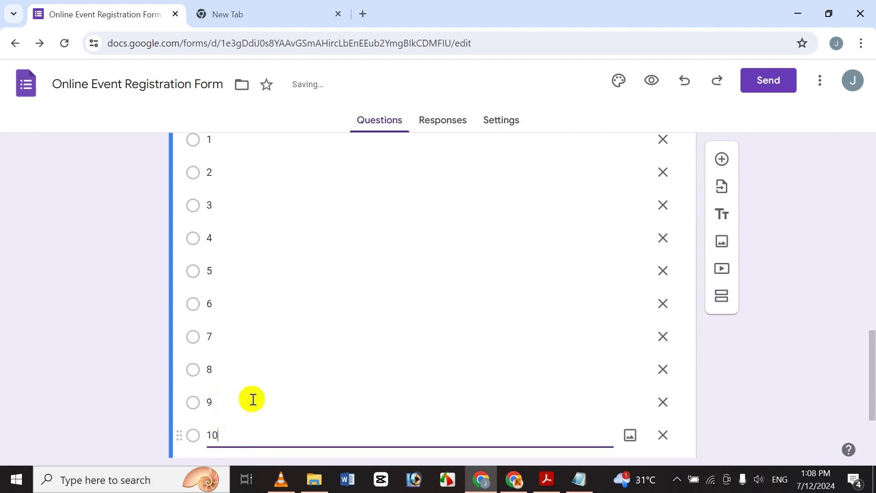
left_click_drag(869, 400, 869, 459)
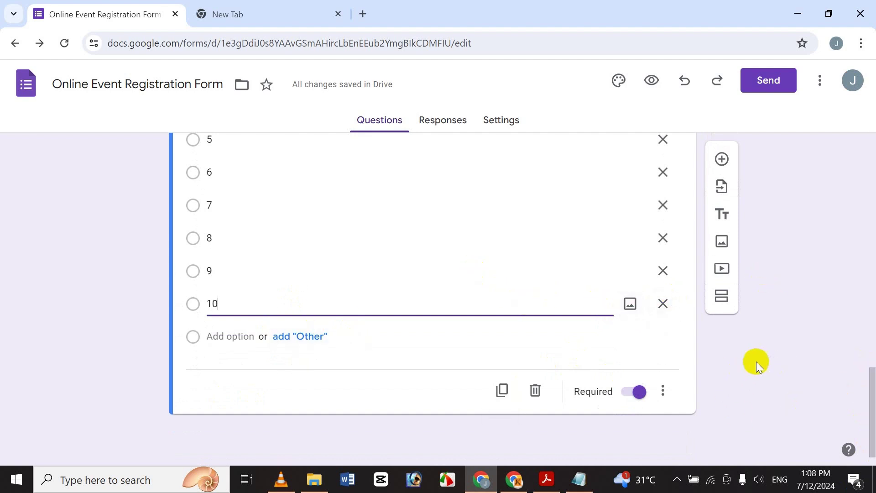
left_click_drag(873, 406, 871, 331)
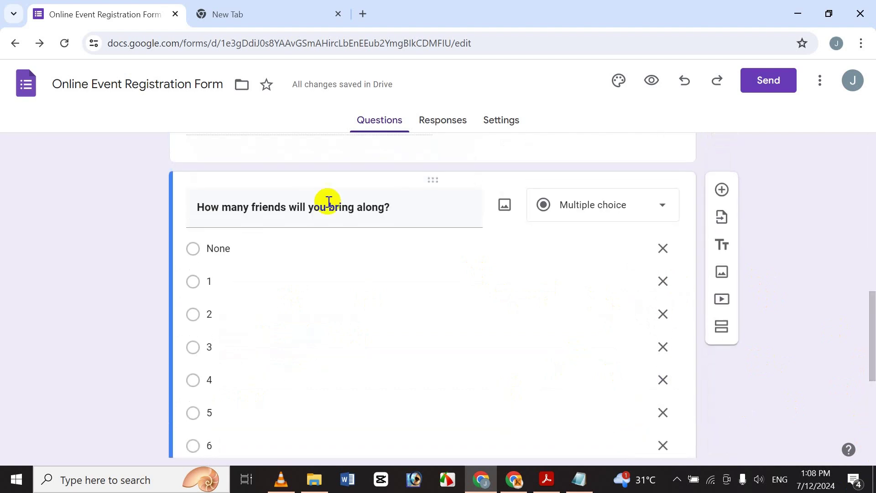
left_click(331, 249)
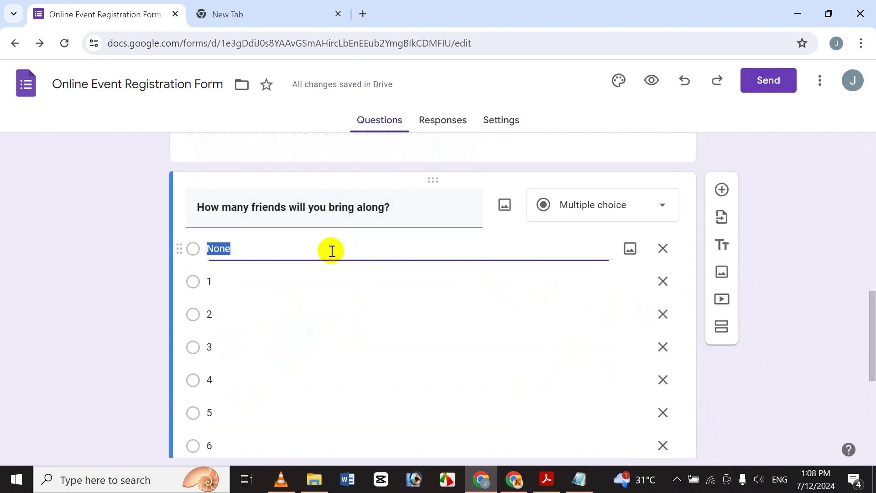
Insert a blank question after the friends question and bring up the Notepad notes
left_click(795, 229)
left_click_drag(872, 329, 859, 365)
scroll(859, 365, "down", 4)
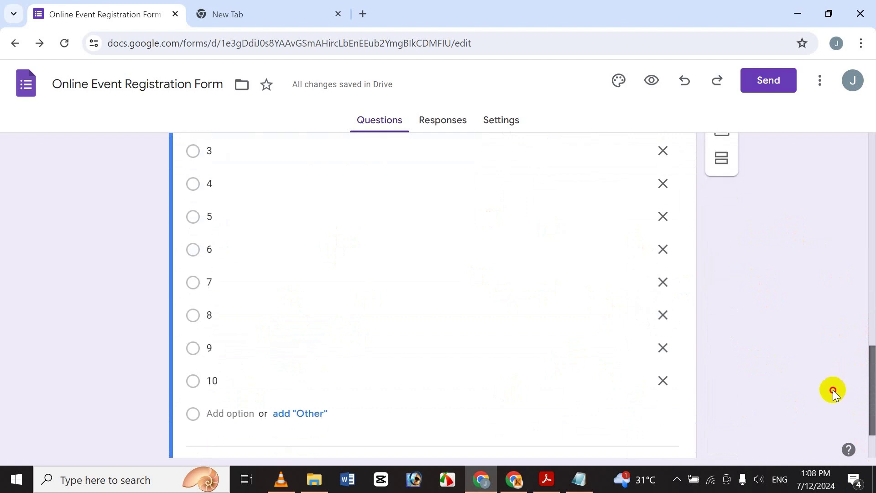
left_click(722, 160)
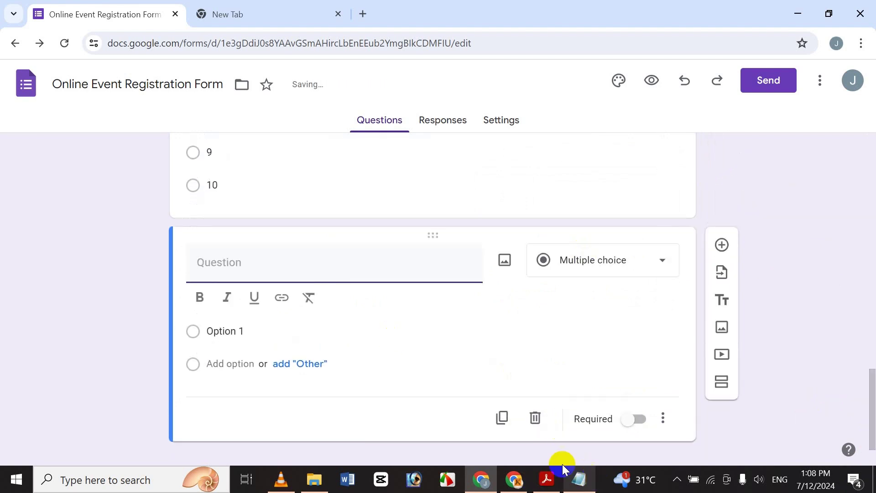
left_click(579, 480)
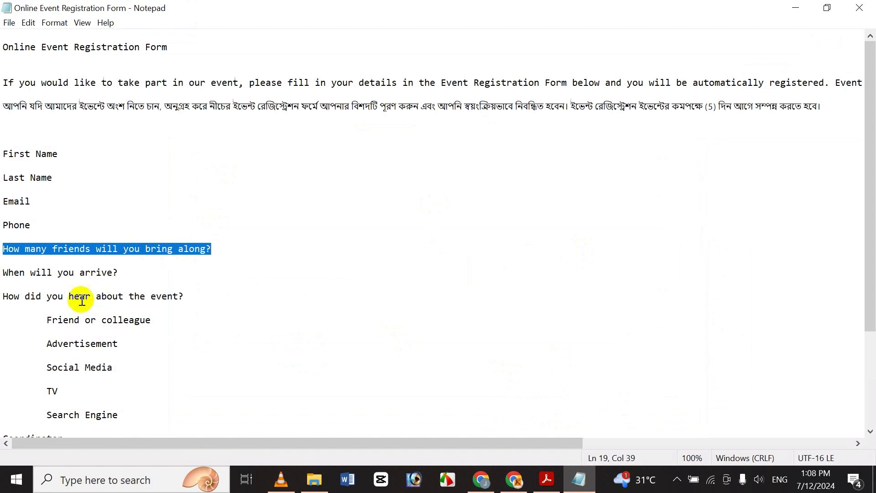
Select the 'When will you arrive?' line in the Notepad notes
left_click(80, 273)
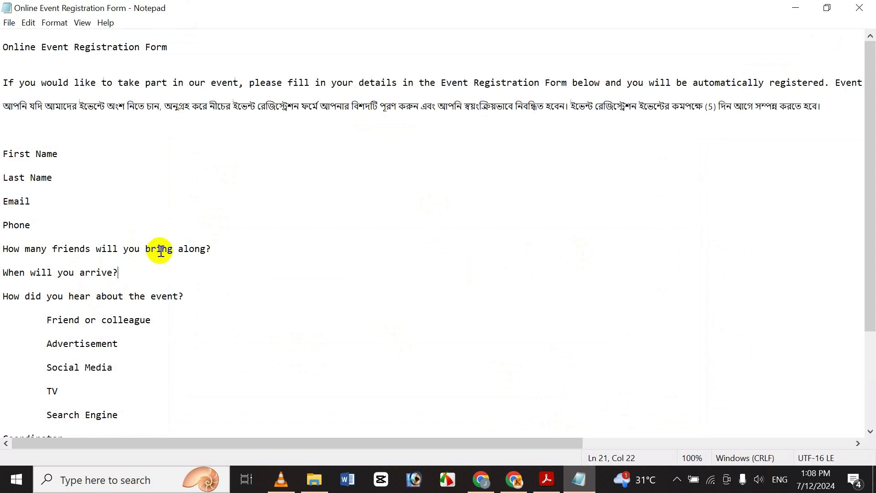
key("shift+Home")
key("ctrl+c")
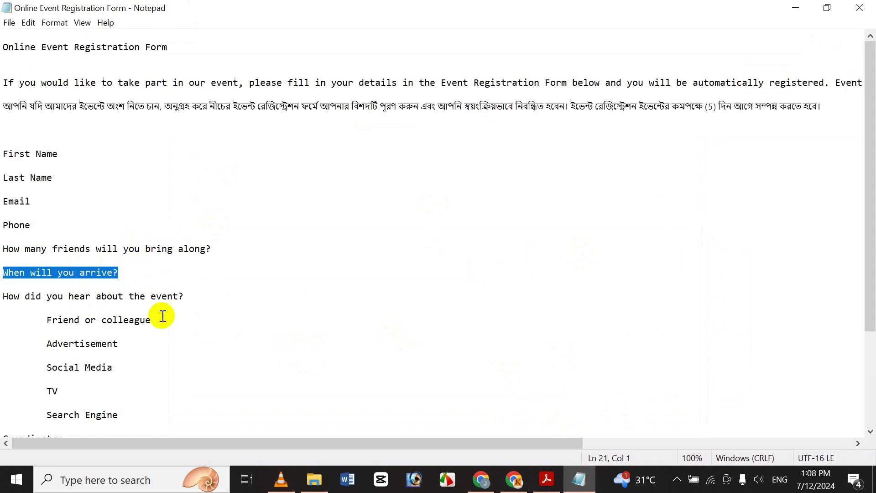
Paste 'When will you arrive?' as the new question's title and make it bold
left_click(483, 487)
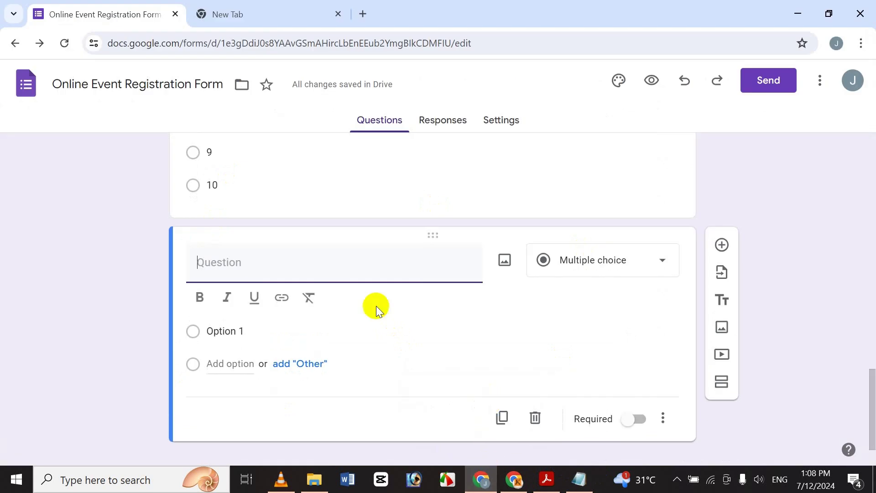
key("ctrl+v")
key("shift+Home")
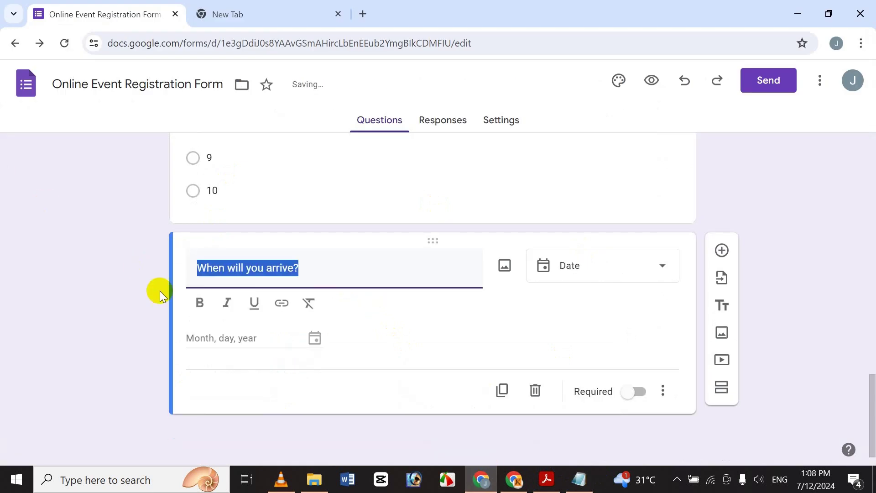
left_click(199, 303)
left_click(296, 267)
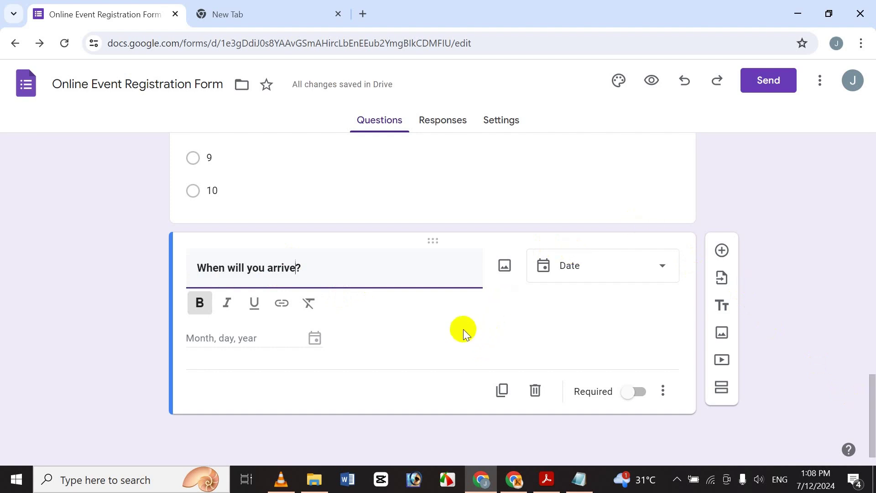
Change the question type to Time with answer type Duration
left_click(567, 256)
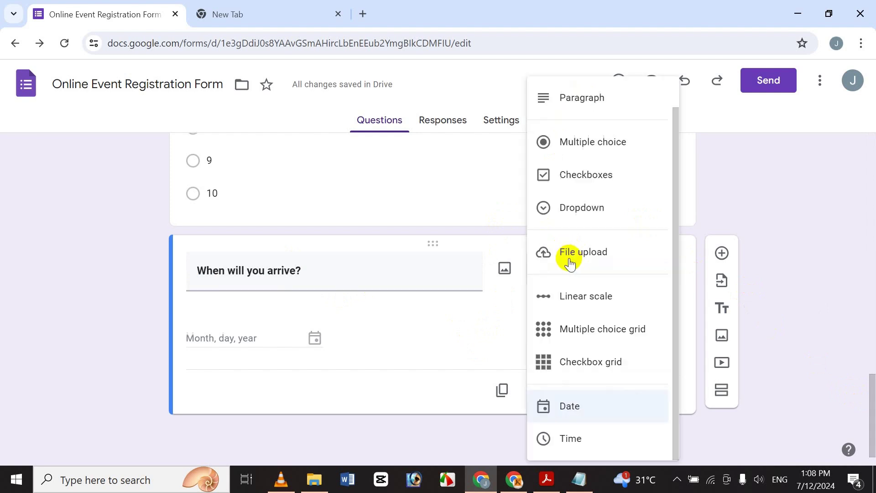
left_click(596, 442)
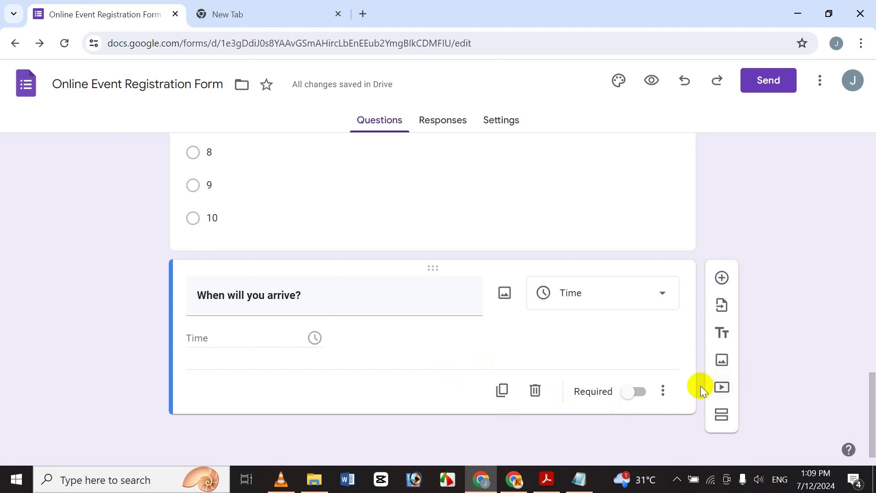
left_click(666, 392)
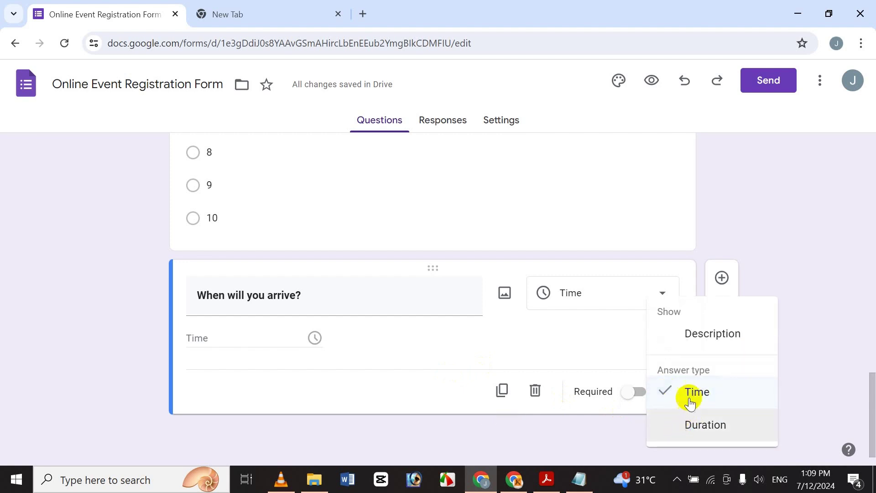
left_click(686, 426)
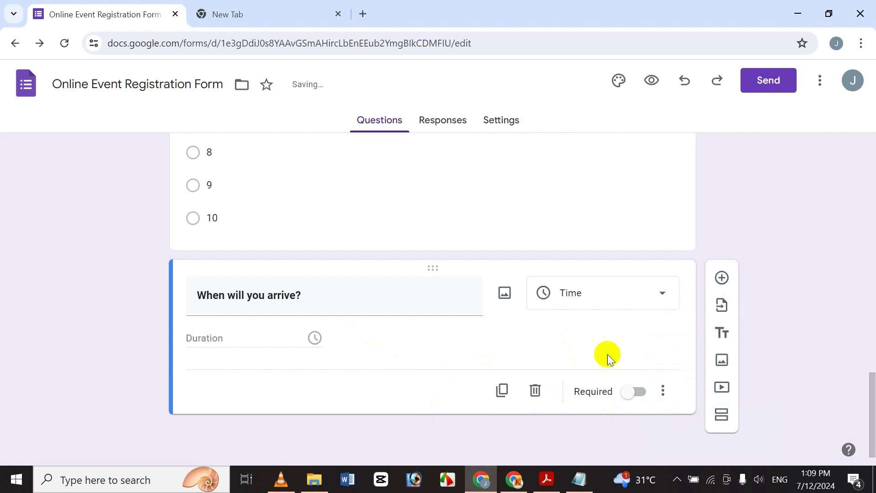
left_click(663, 391)
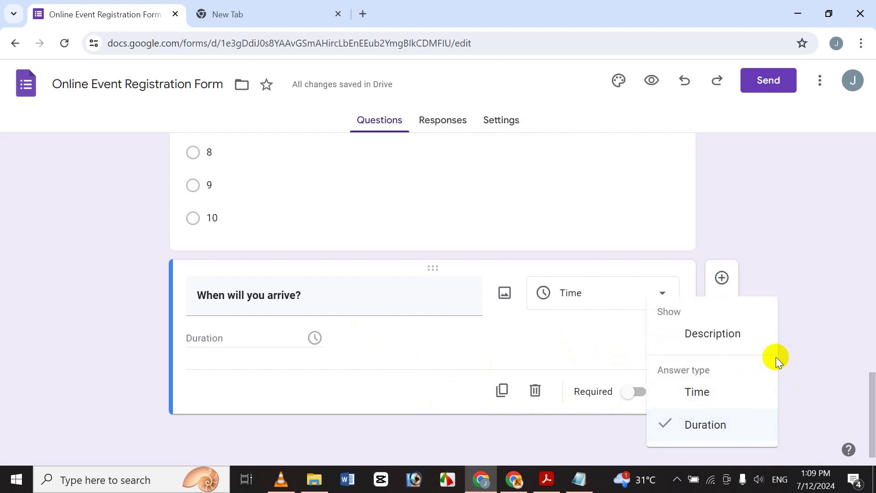
left_click(822, 332)
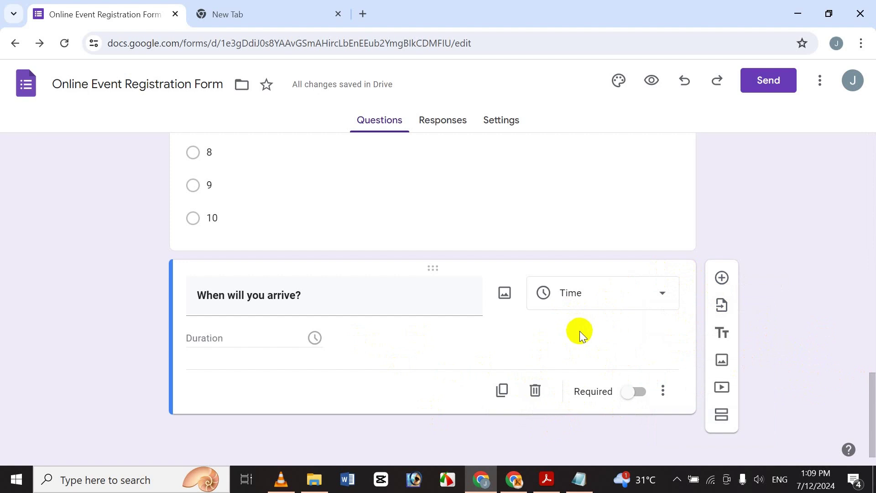
Add a blank question after 'When will you arrive?', focus its title, then return to Notepad
scroll(724, 283, "up", 10)
scroll(736, 293, "down", 3)
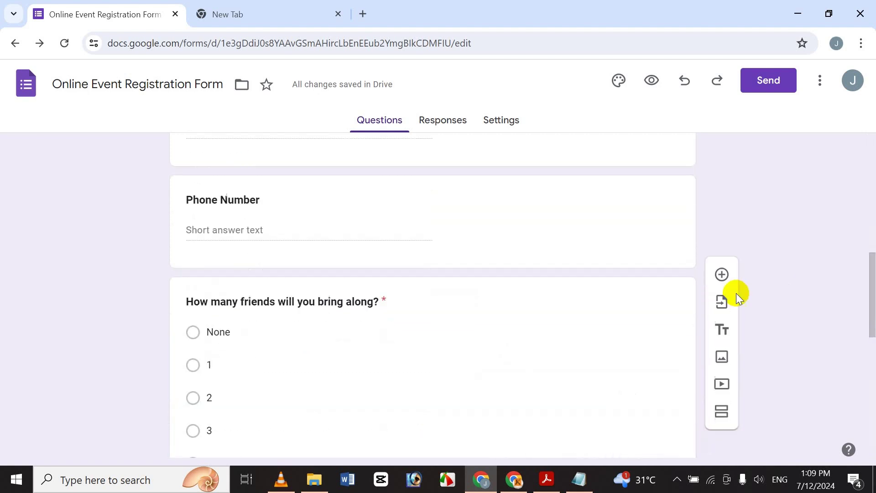
left_click_drag(871, 290, 869, 411)
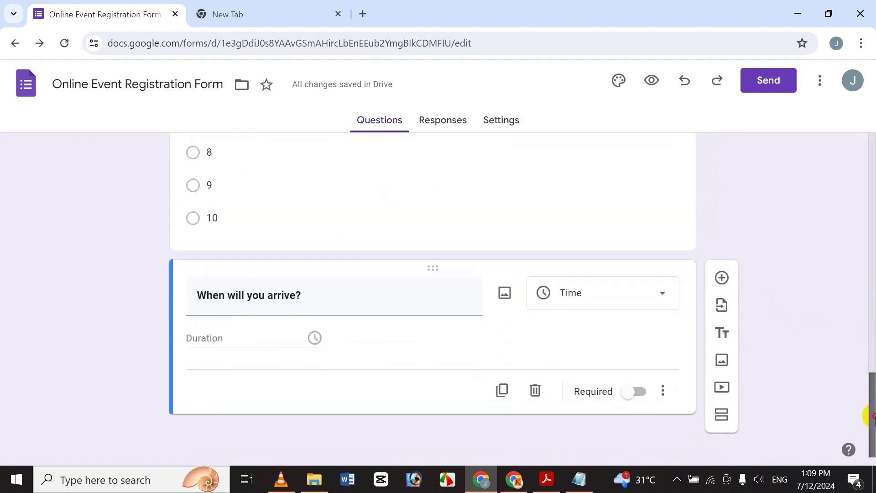
left_click(724, 285)
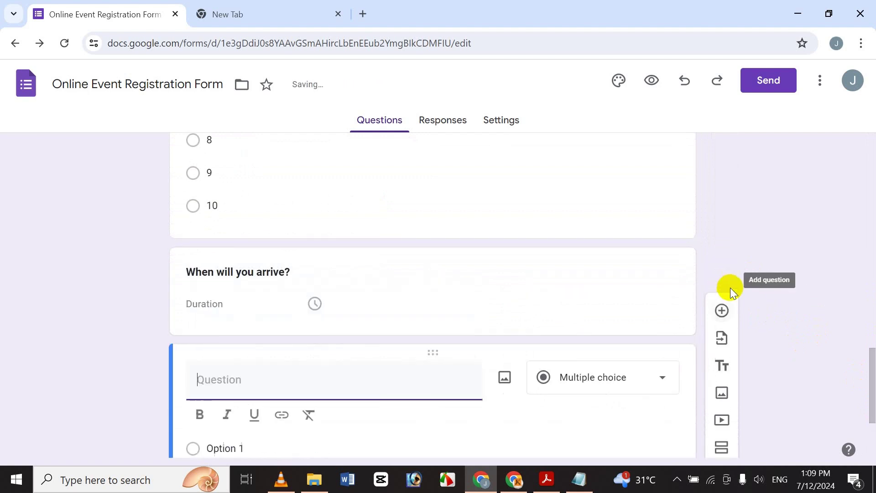
mouse_move(867, 391)
left_mouse_down()
mouse_move(869, 185)
mouse_move(856, 399)
left_mouse_up()
left_click(448, 310)
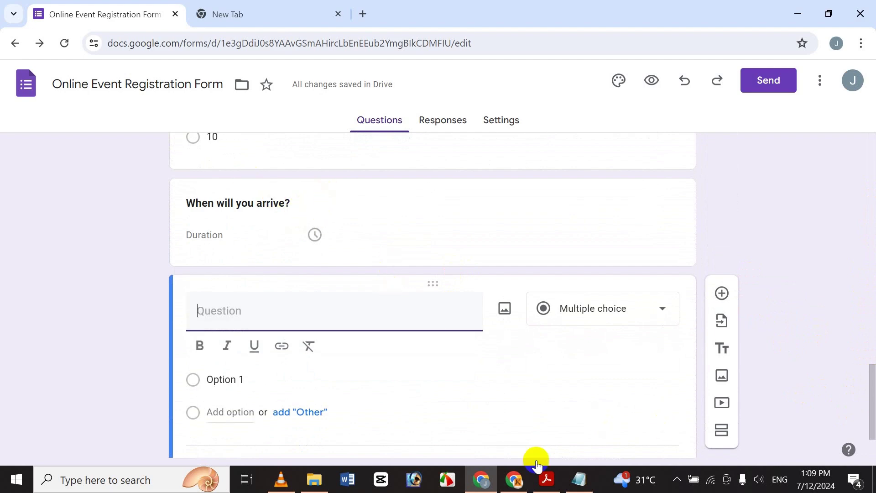
left_click(576, 490)
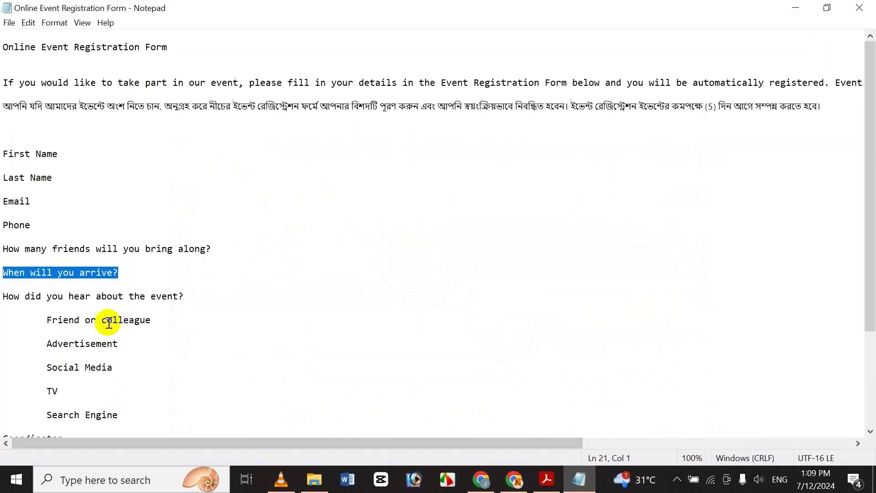
Copy 'How did you hear about the event?' from Notepad and paste it as the question title
left_click(51, 295)
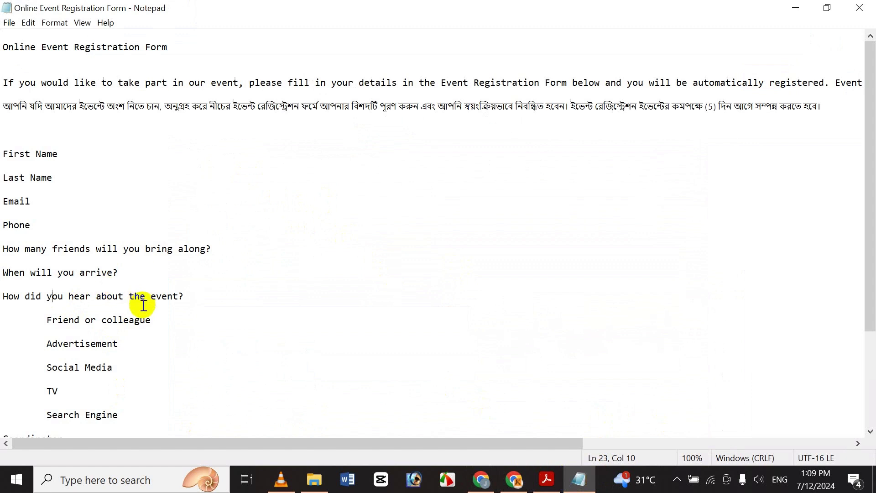
key("shift+End")
key("ctrl+c")
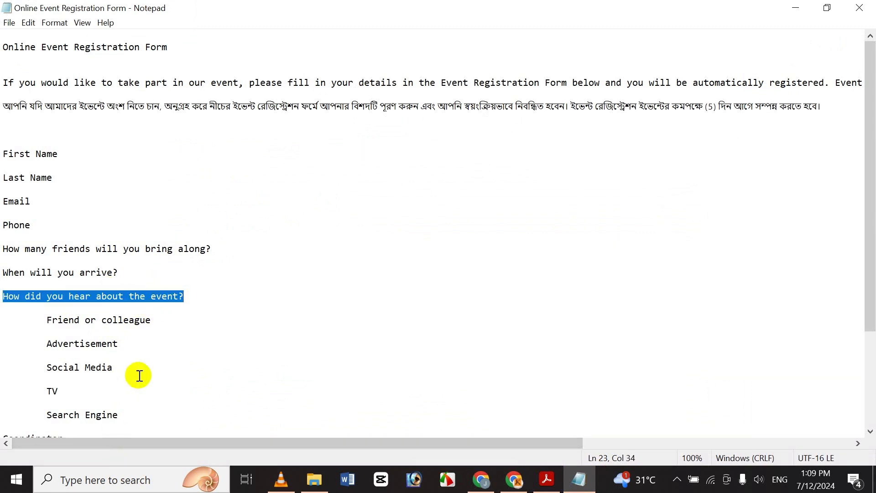
left_click(476, 490)
key("ctrl+v")
Bold the 'How did you hear about the event?' title and switch on Required
left_click_drag(325, 307, 177, 307)
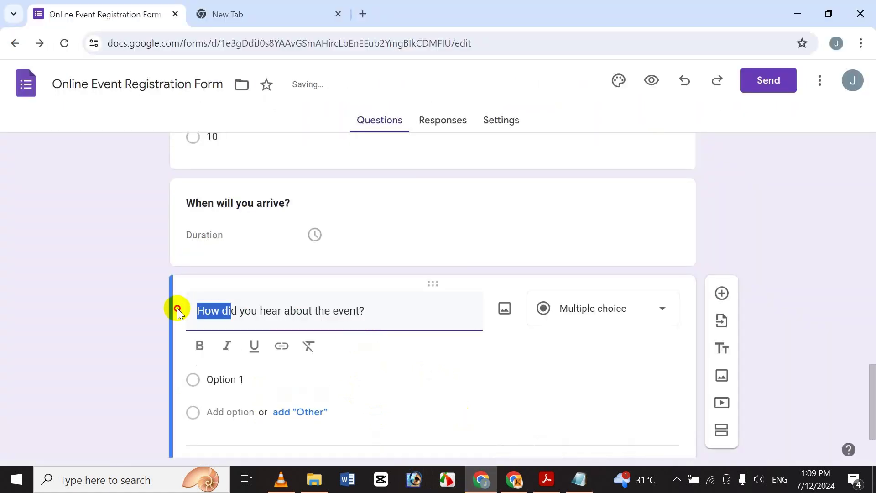
left_click(302, 316)
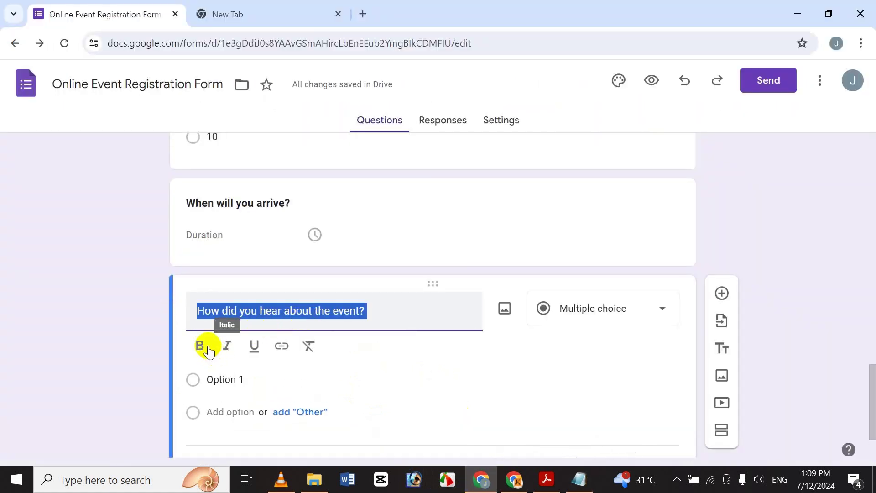
left_click(201, 347)
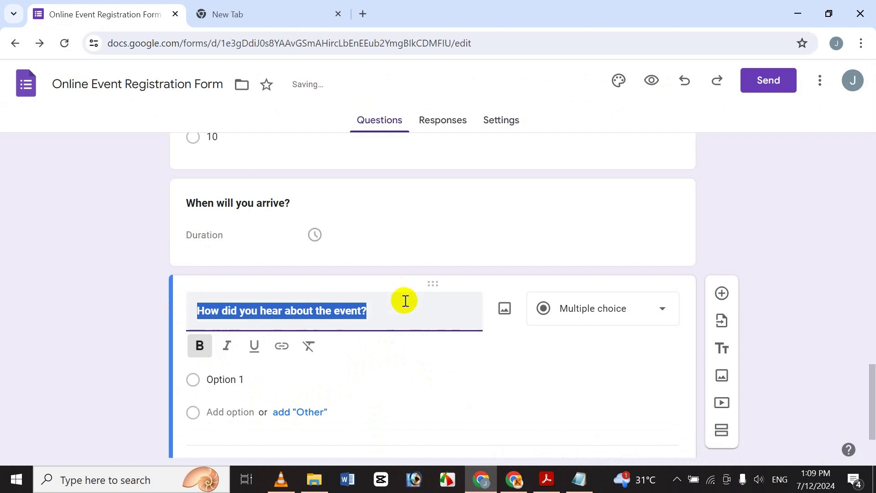
left_click(871, 361)
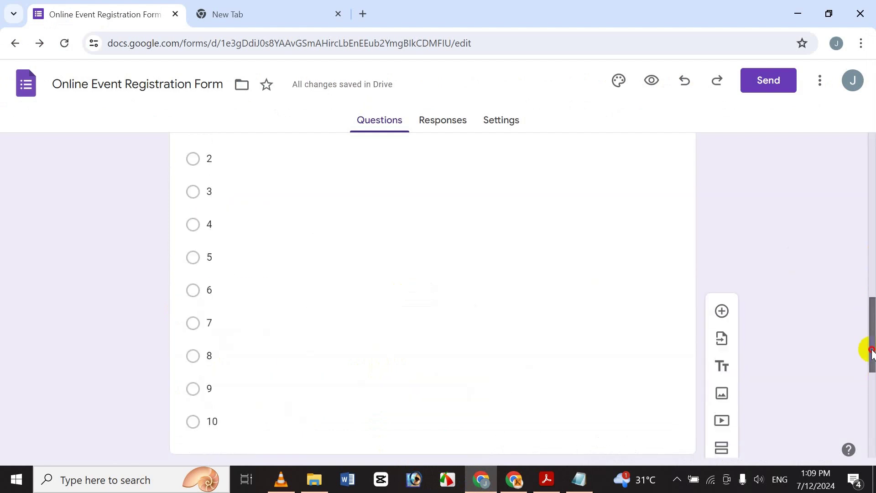
left_click_drag(871, 354, 870, 410)
left_click(637, 391)
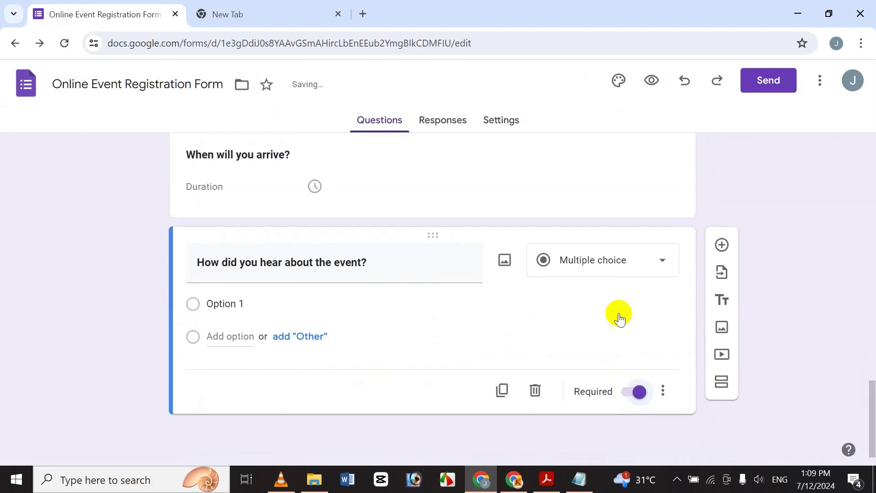
left_click(545, 259)
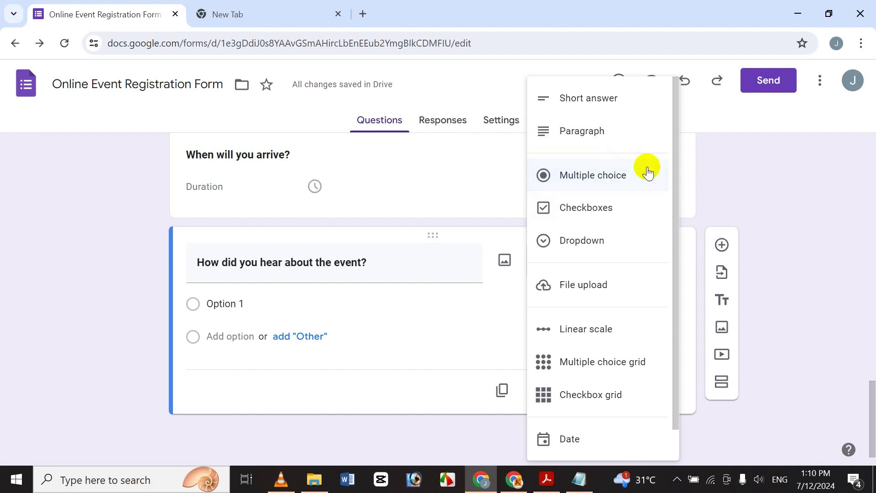
Fill the first answer option with 'Friend or colleague' copied from the notes
left_click(434, 266)
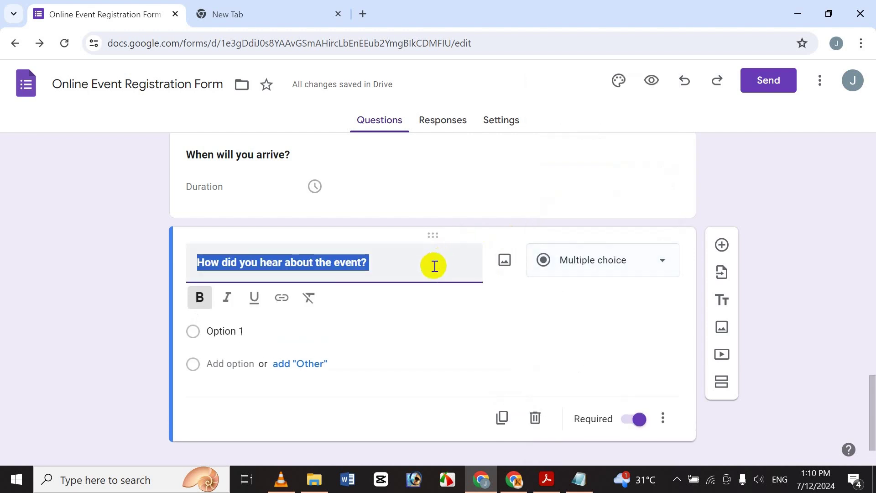
left_click(378, 259)
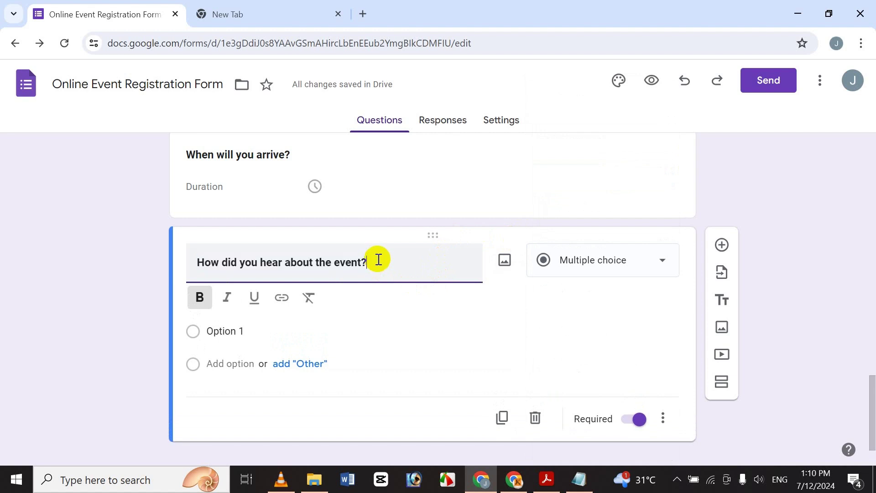
left_click(250, 327)
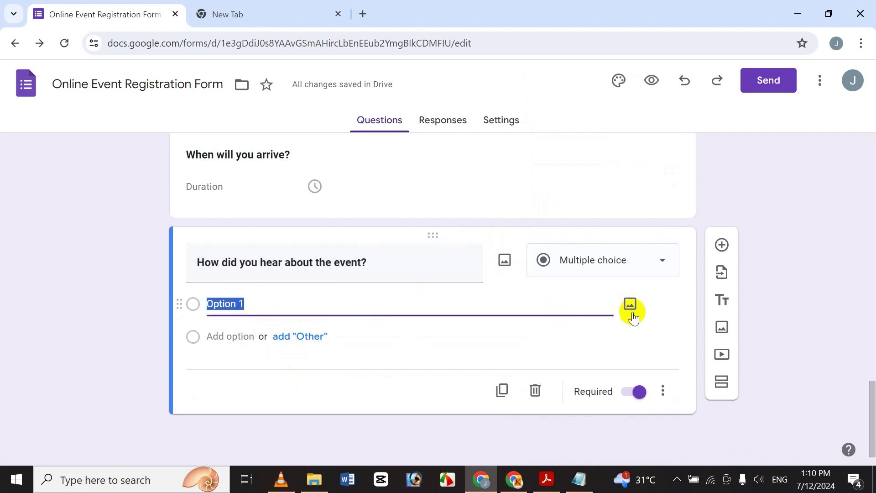
left_click(664, 393)
left_click(286, 314)
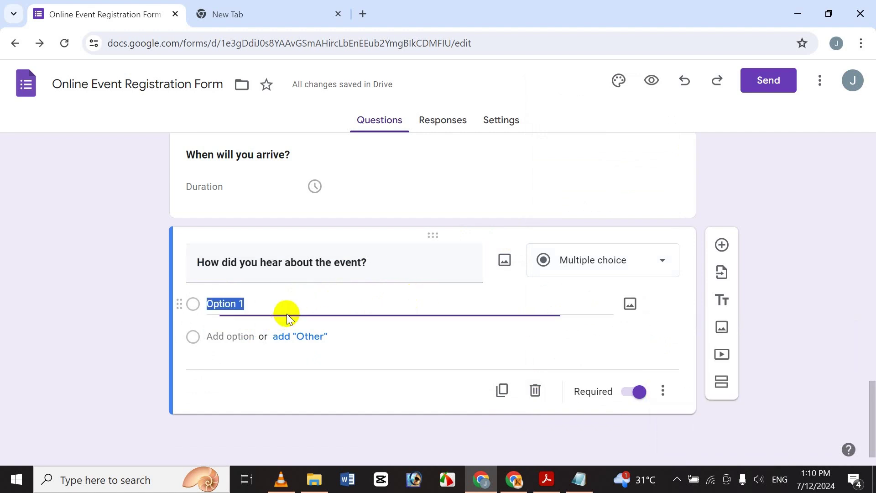
left_click(584, 488)
left_click(110, 320)
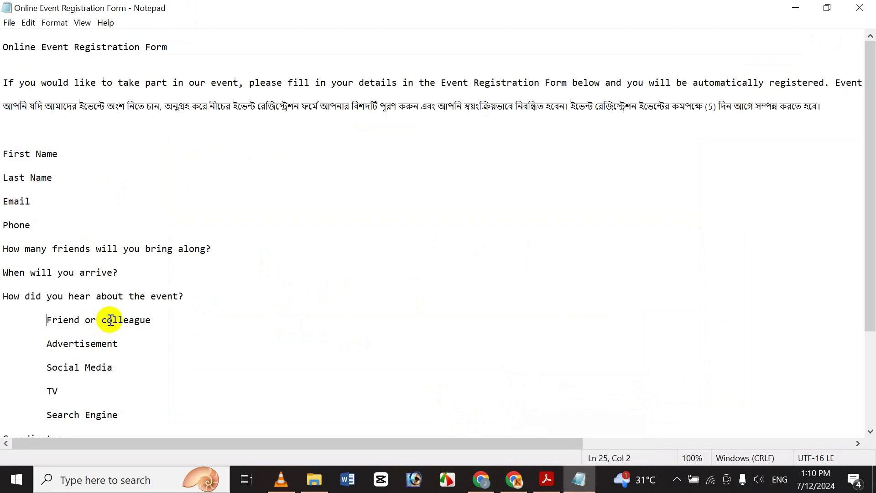
key("shift+End")
key("ctrl+c")
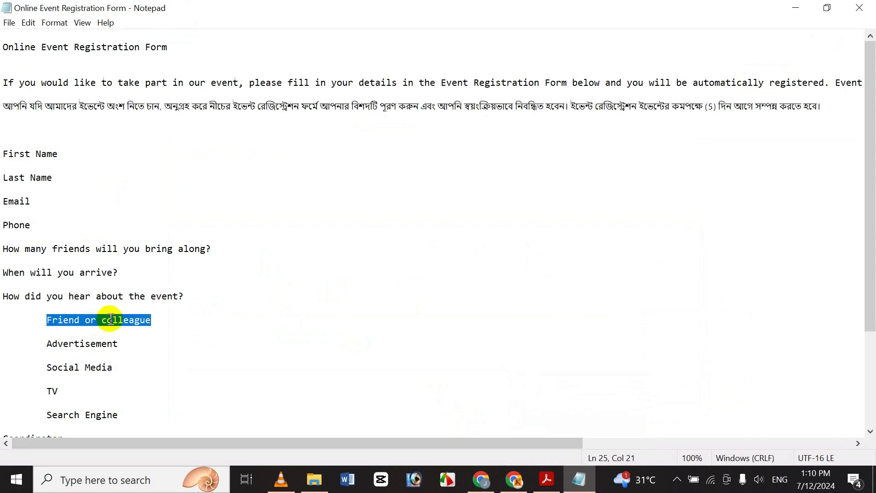
left_click(493, 486)
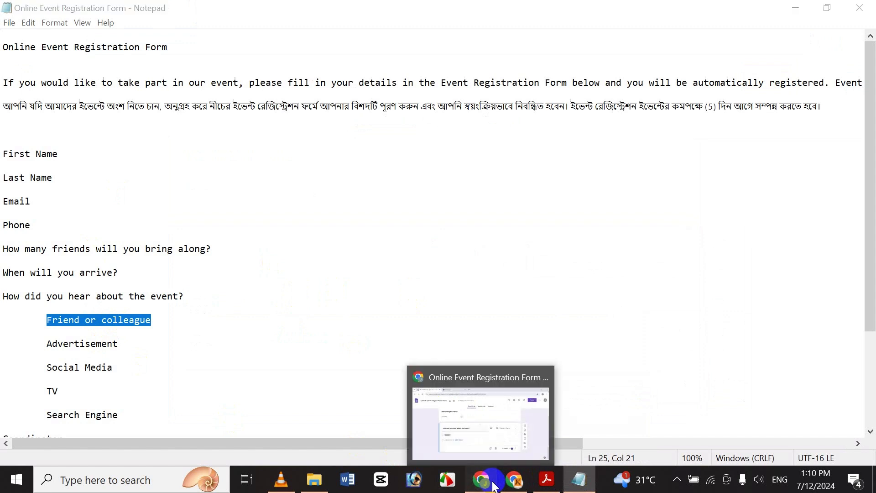
key("ctrl+v")
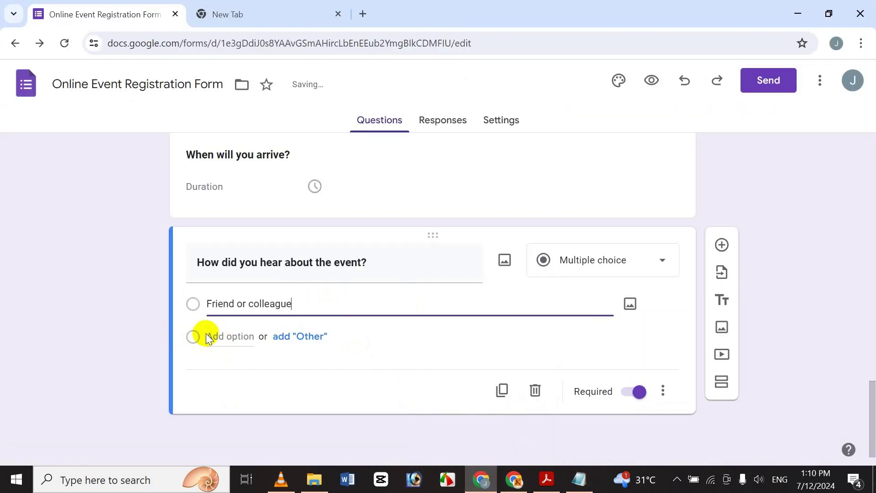
Add 'Advertisement' and 'Social Media' as the next answer options
left_click(215, 336)
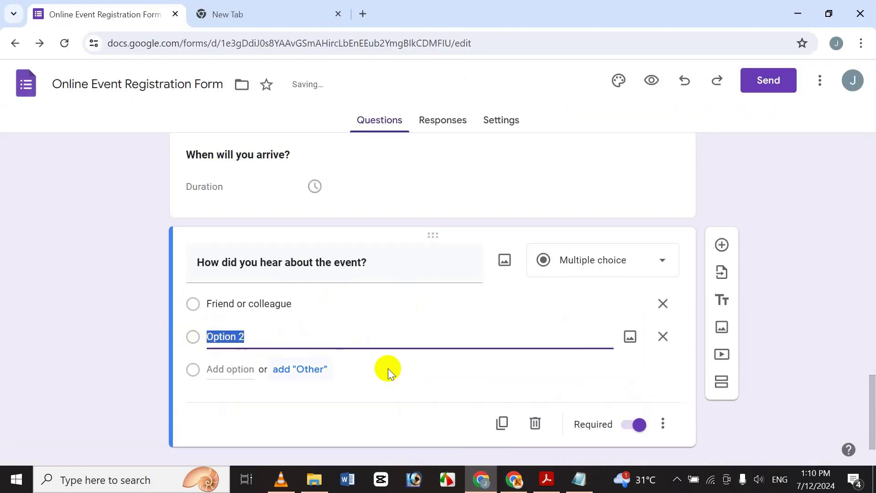
left_click(579, 479)
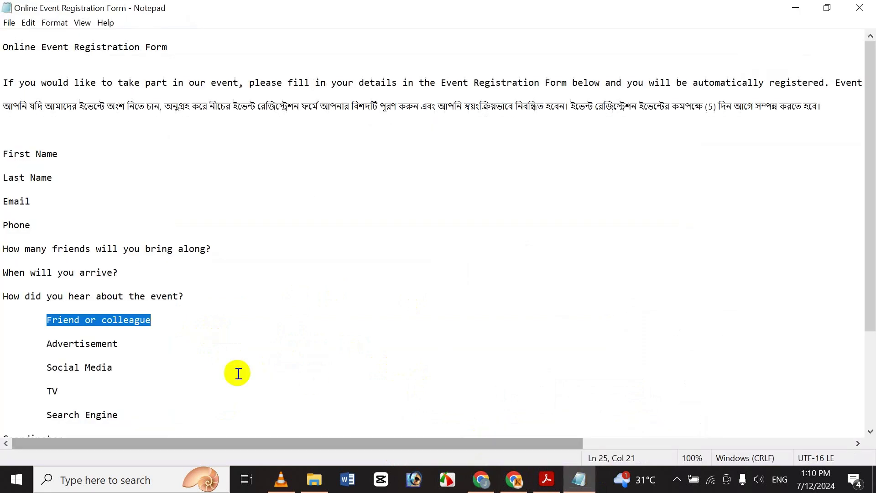
left_click(108, 344)
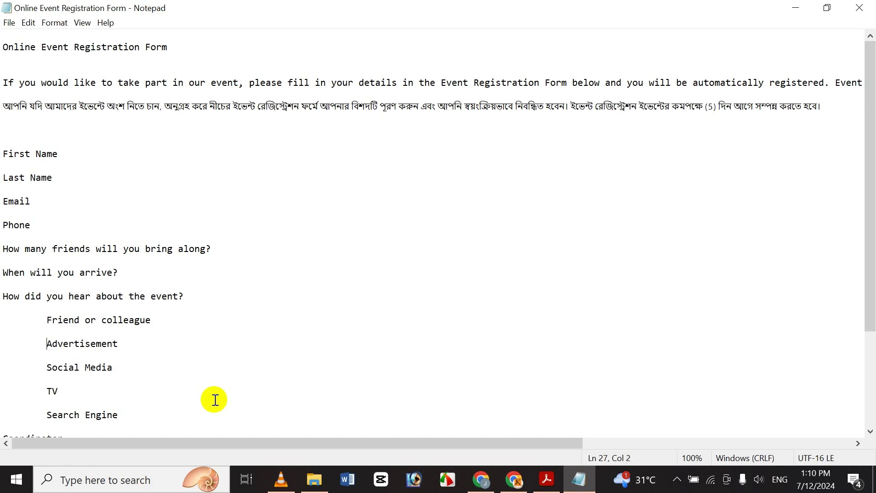
key("shift+End")
key("ctrl+c")
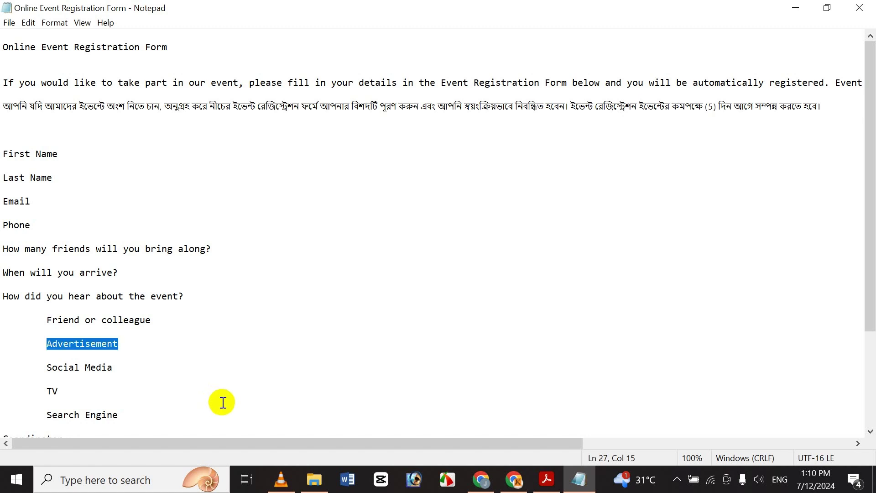
left_click(494, 487)
key("ctrl+v")
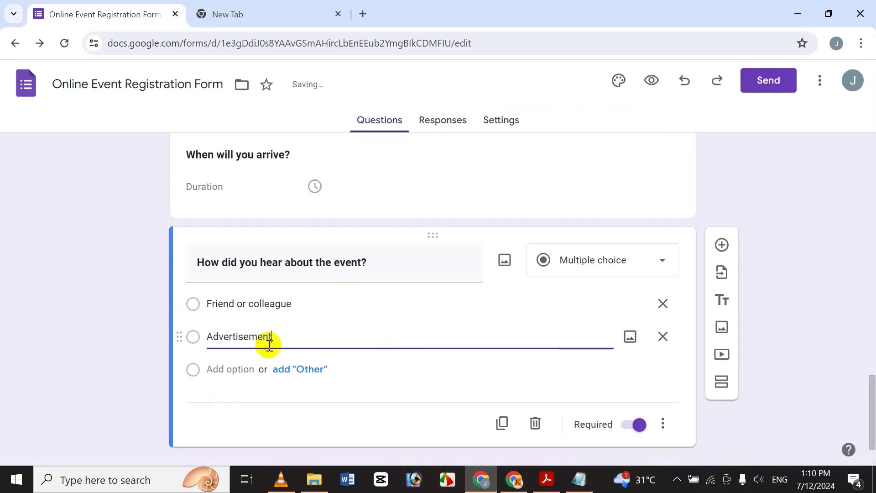
left_click(240, 369)
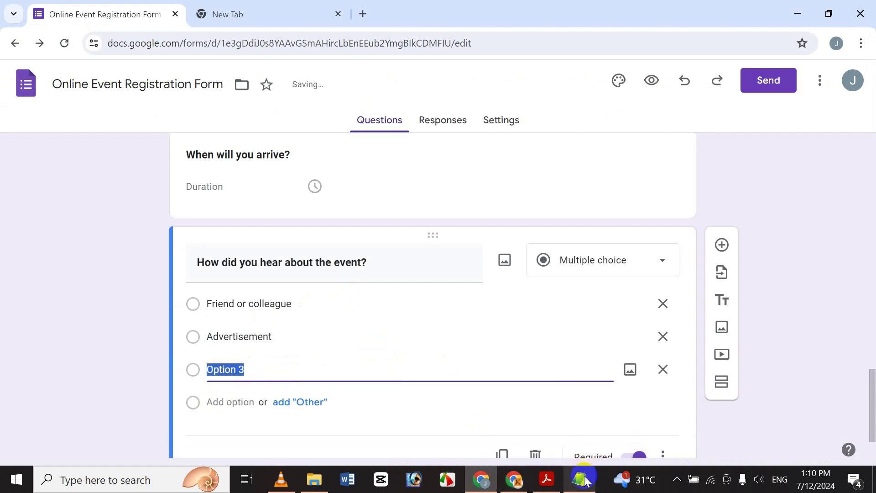
left_click(590, 443)
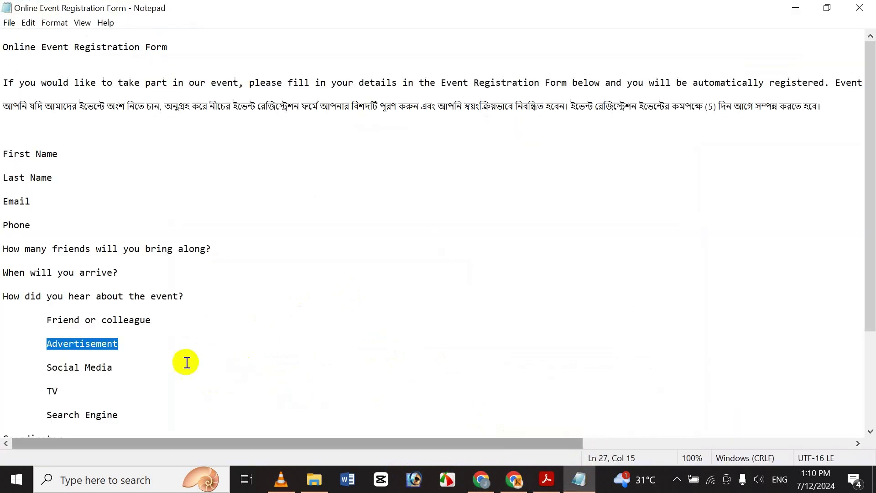
left_click(62, 370)
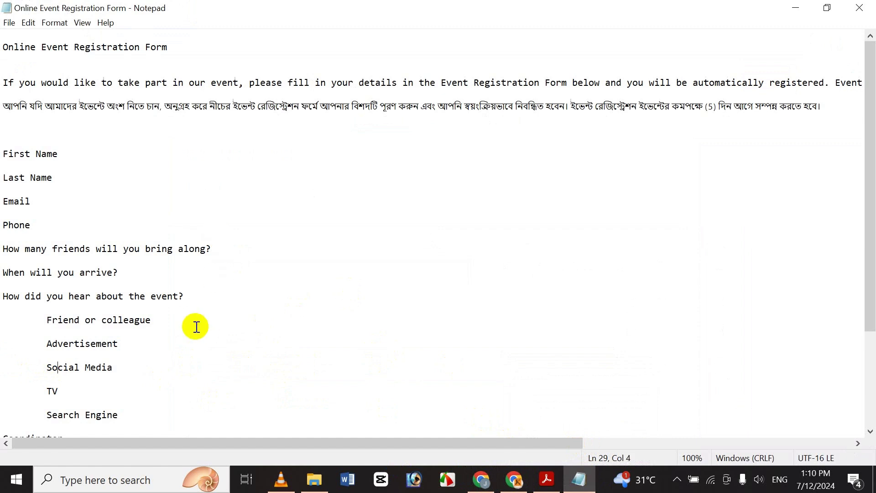
key("shift+End")
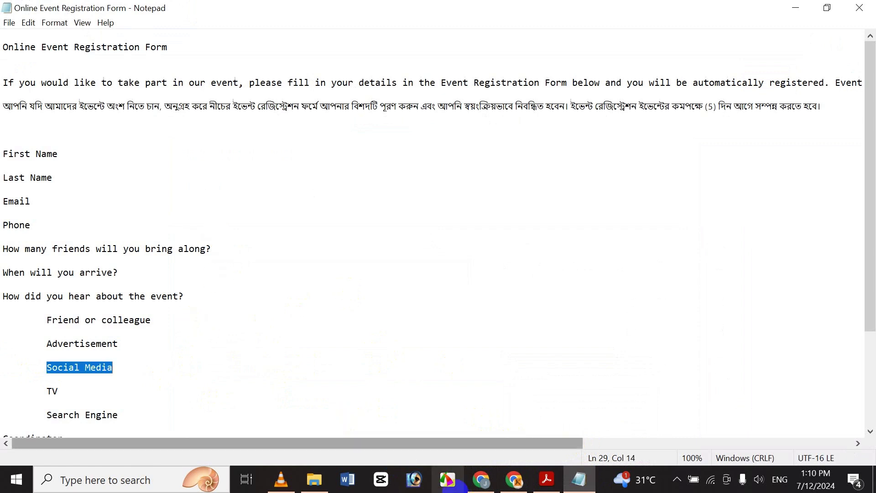
left_click(475, 485)
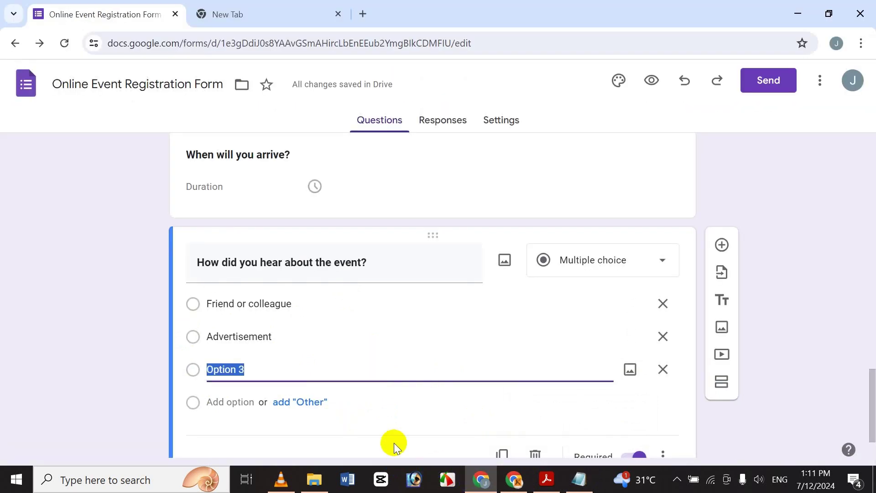
left_click(229, 402)
Add 'TV' as the fourth answer option
scroll(870, 411, "down", 1)
scroll(869, 411, "down", 1)
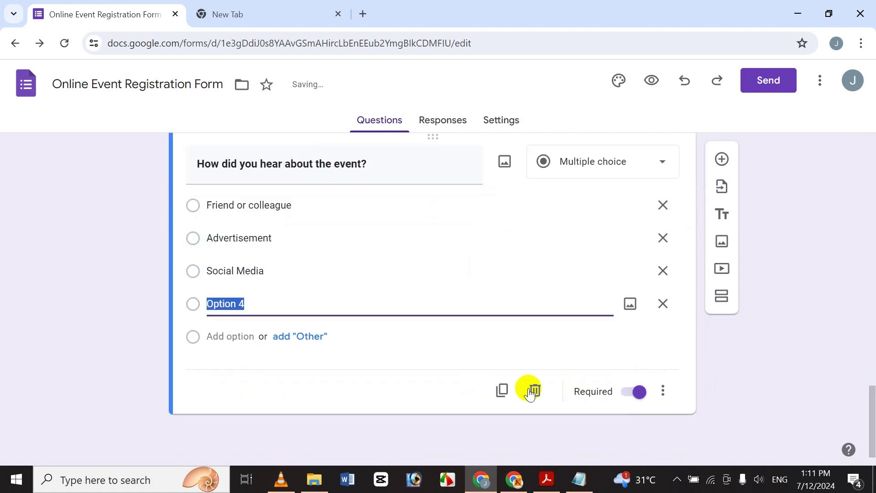
left_click(579, 479)
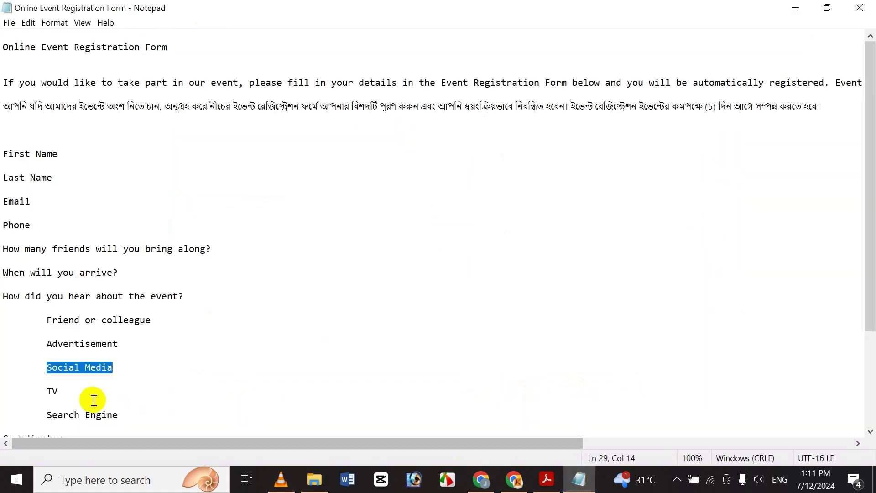
left_click(68, 392)
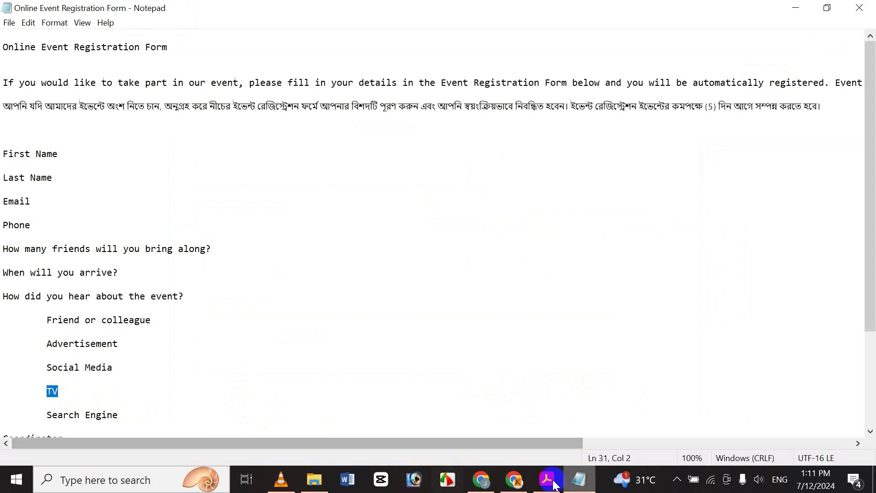
left_click(481, 480)
type("TV")
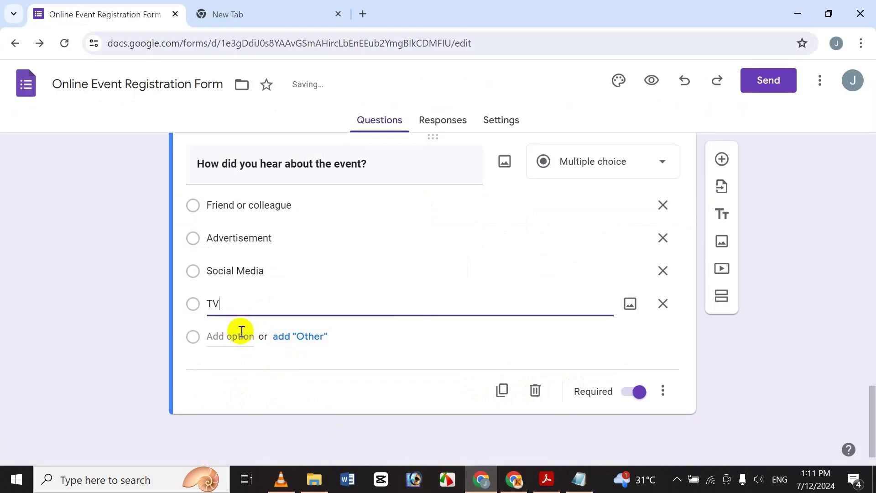
Add 'Search Engine' as the fifth option and review all five choices
left_click(241, 336)
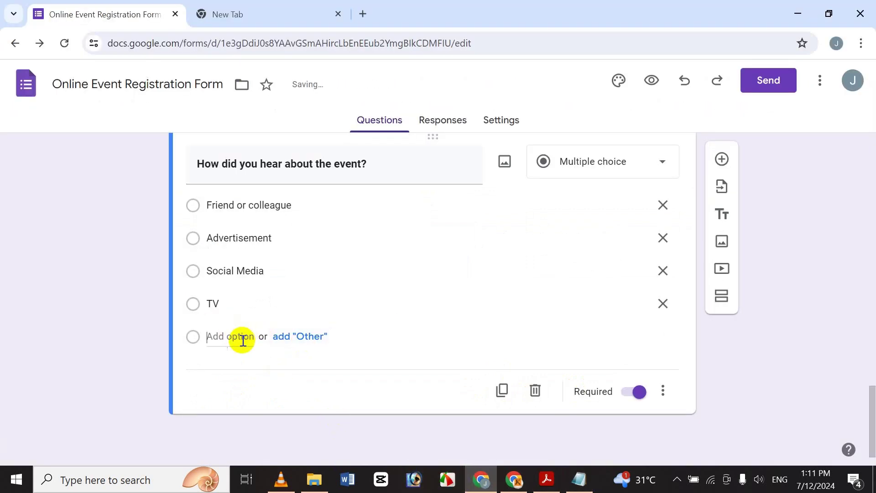
left_click(582, 478)
left_click_drag(872, 328, 868, 363)
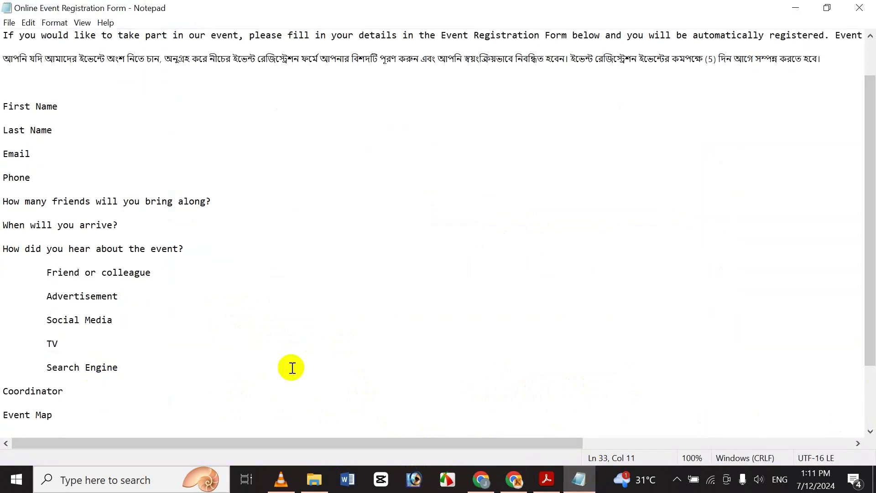
key("shift+End")
key("Home")
key("shift+End")
key("ctrl+c")
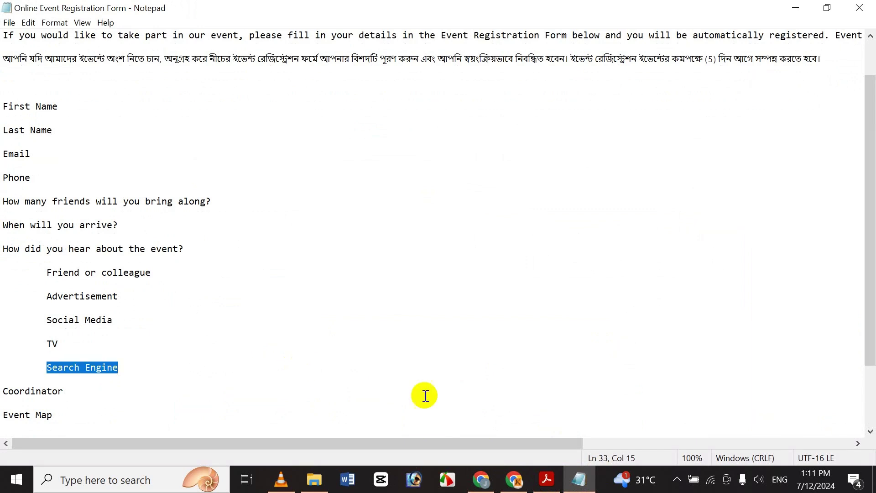
left_click(482, 479)
key("ctrl+v")
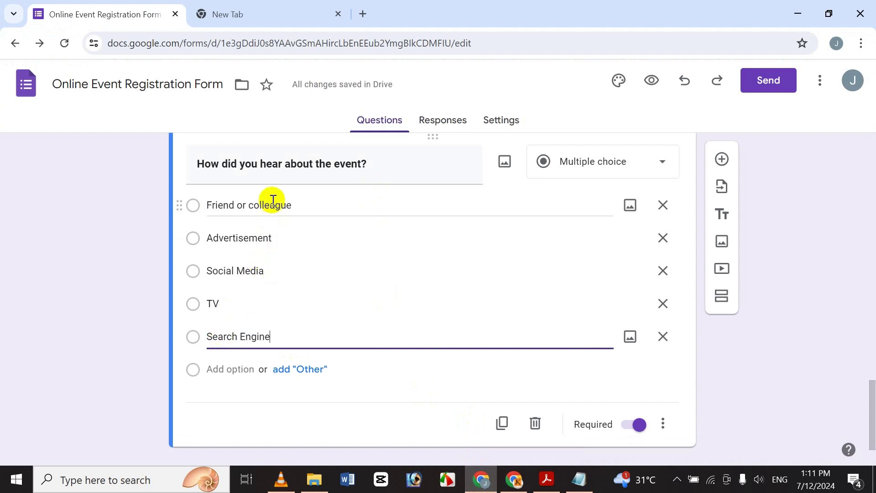
left_click(191, 237)
left_click(270, 304)
left_click(262, 343)
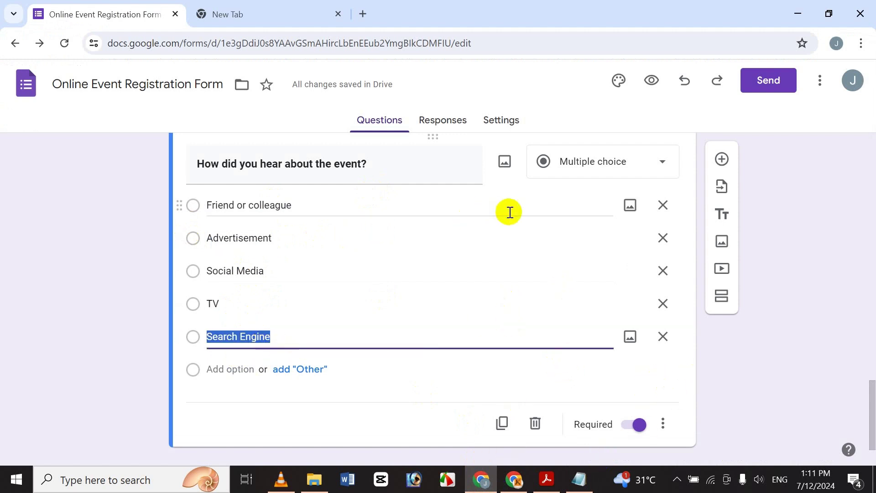
left_click(823, 224)
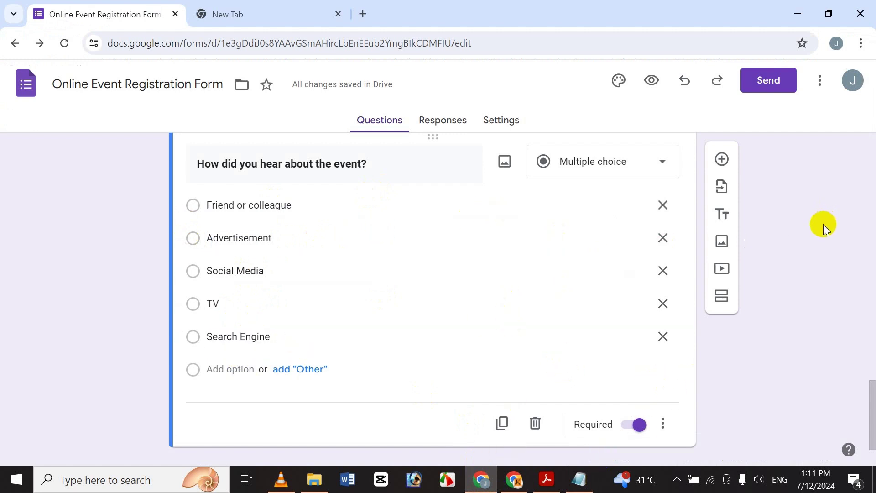
Add a question titled 'Coordinator' from the notes and make its title bold
left_click(726, 159)
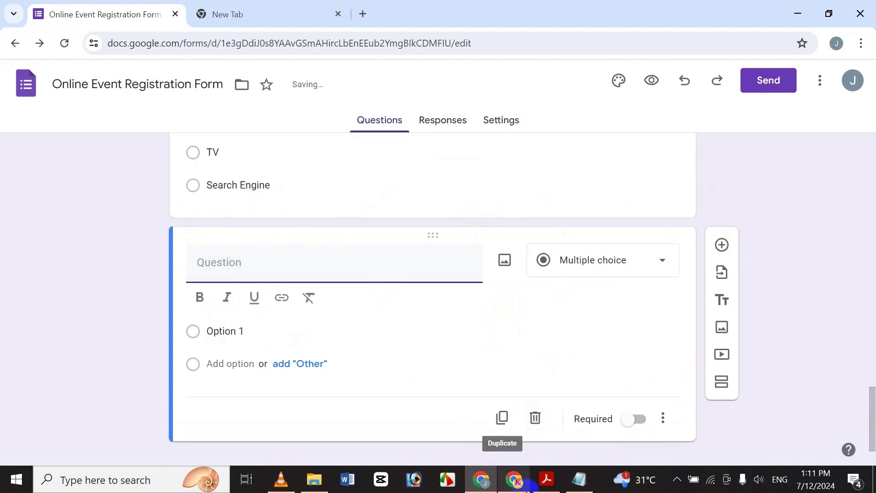
left_click(580, 480)
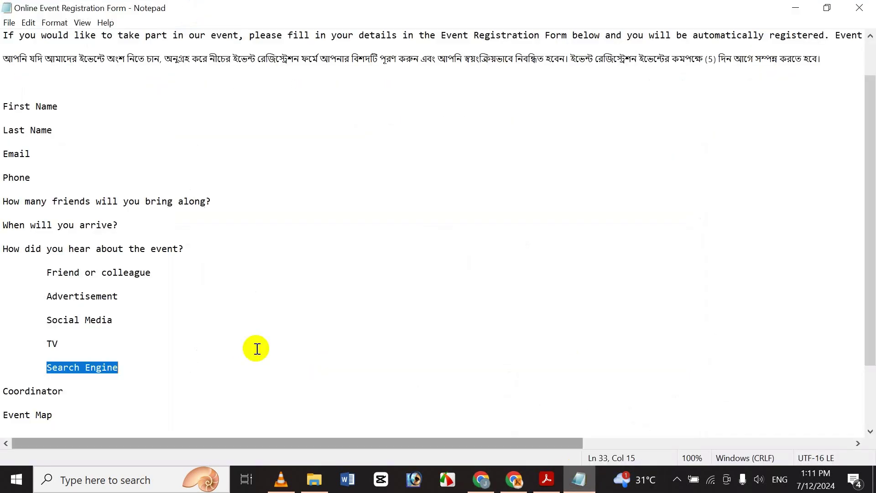
left_click(52, 391)
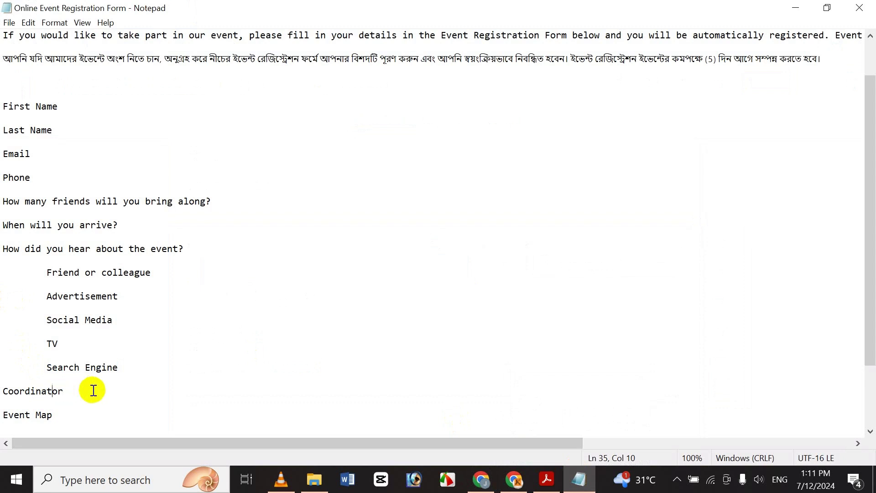
key("ctrl+End")
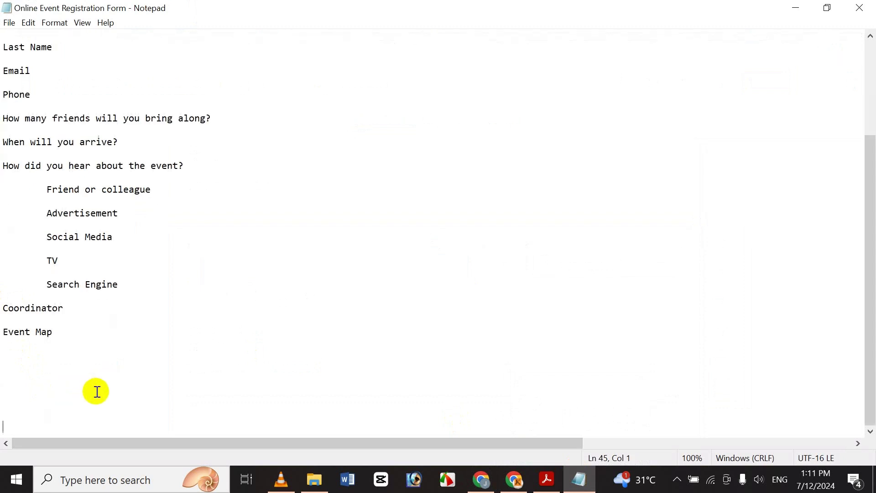
double_click(32, 311)
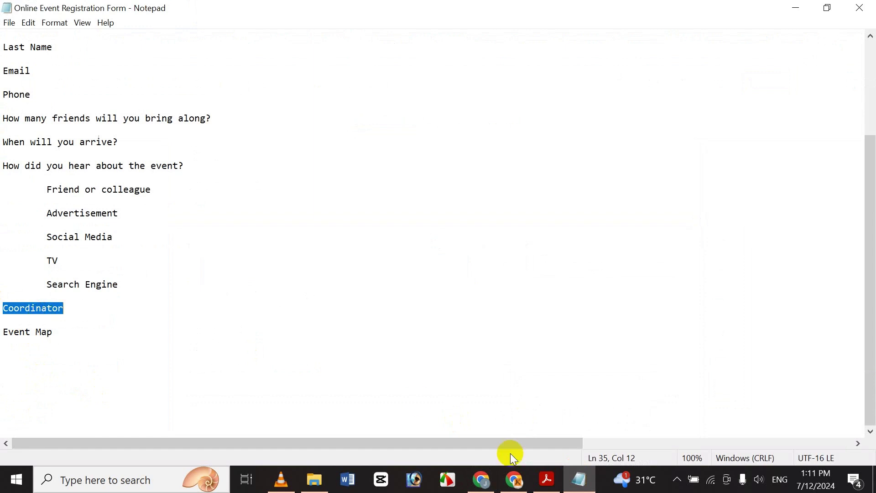
left_click(481, 479)
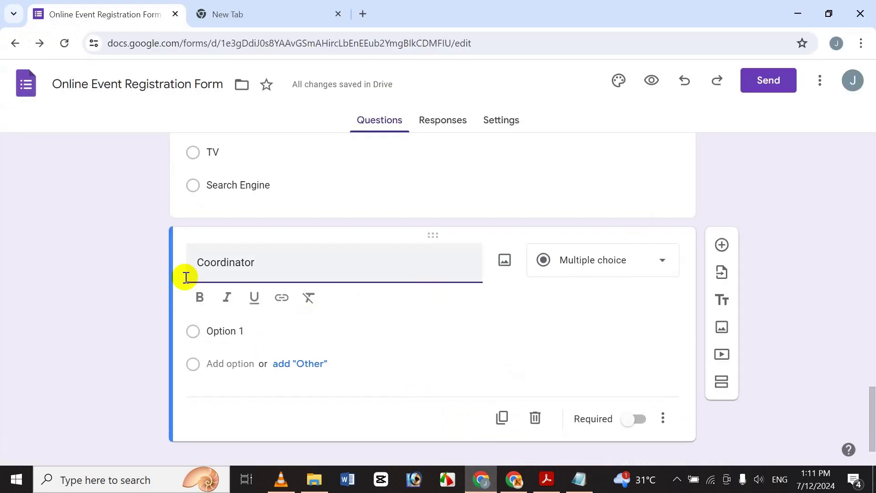
key("shift+Left")
key("shift+Left")
key("shift+Left")
key("shift+Left")
key("shift+Left")
key("shift+Left")
key("shift+Left")
key("shift+Left")
key("shift+Left")
key("shift+Left")
key("shift+Left")
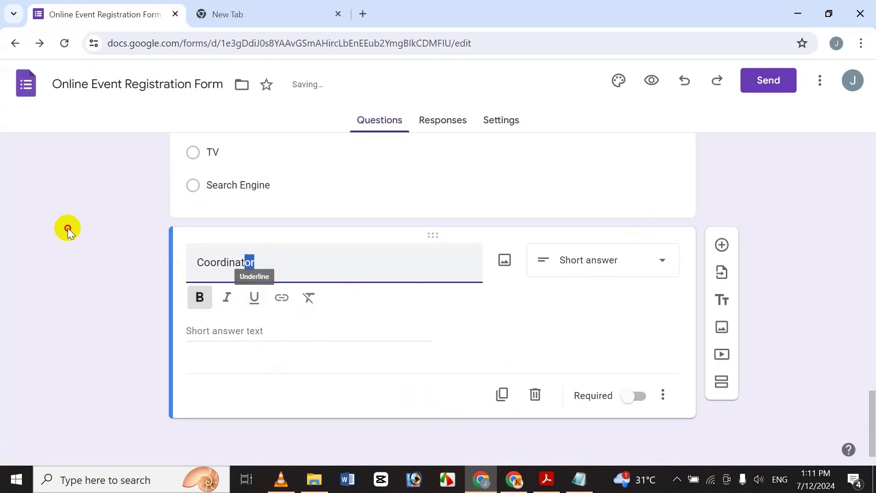
left_click(199, 298)
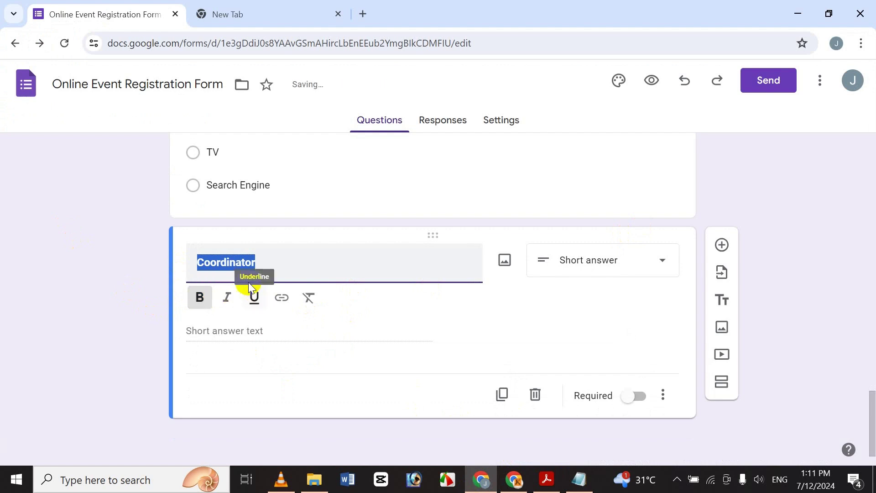
left_click(406, 244)
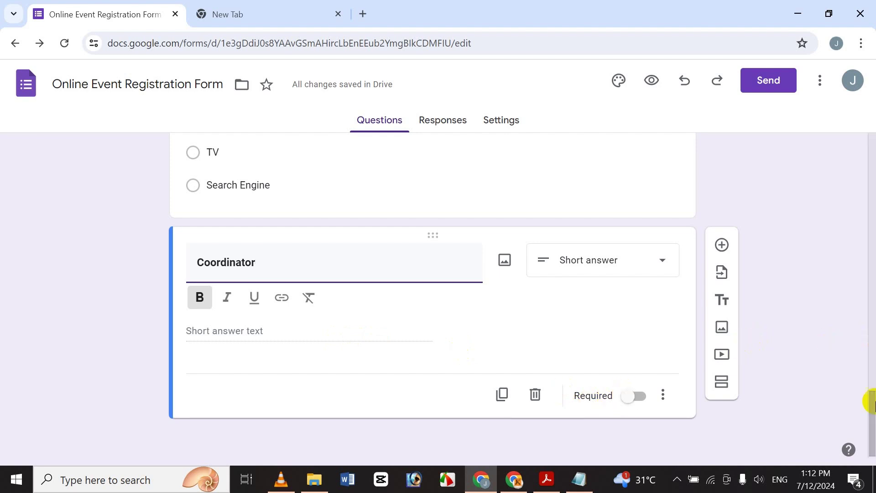
Toggle the Coordinator question's description on and off, then add a blank question below
mouse_move(869, 401)
left_mouse_down()
mouse_move(871, 293)
mouse_move(868, 415)
left_mouse_up()
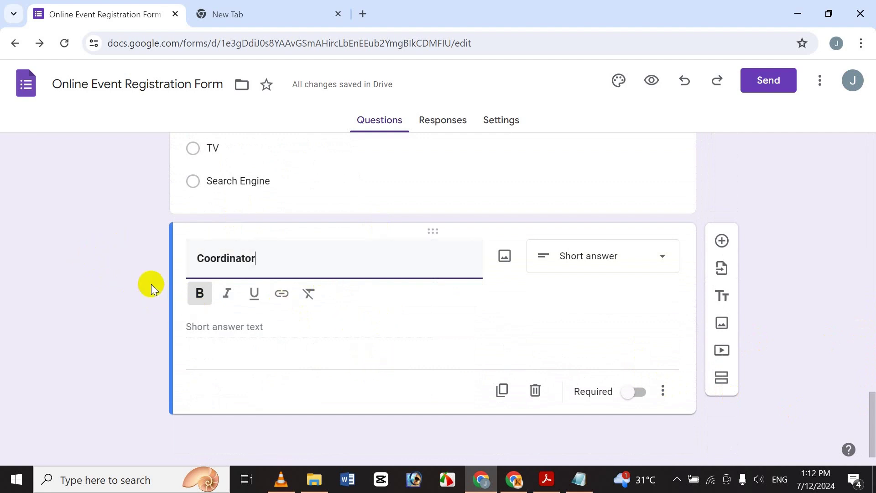
left_click(664, 392)
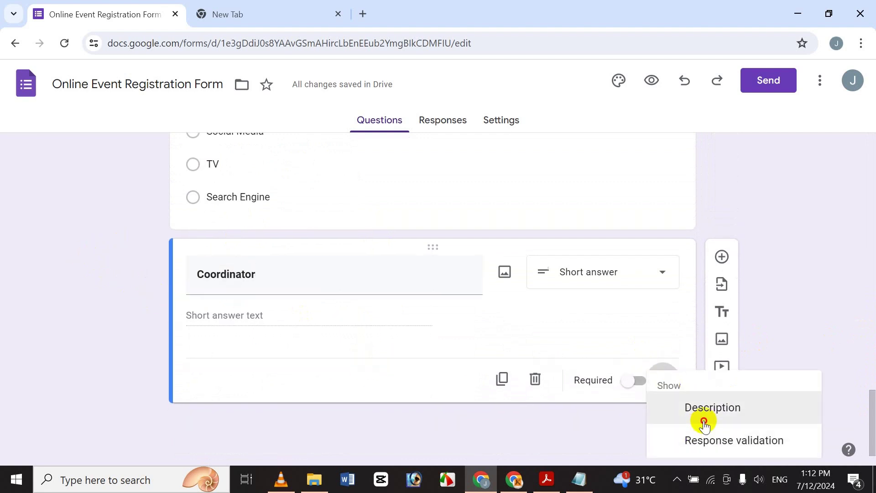
left_click(706, 420)
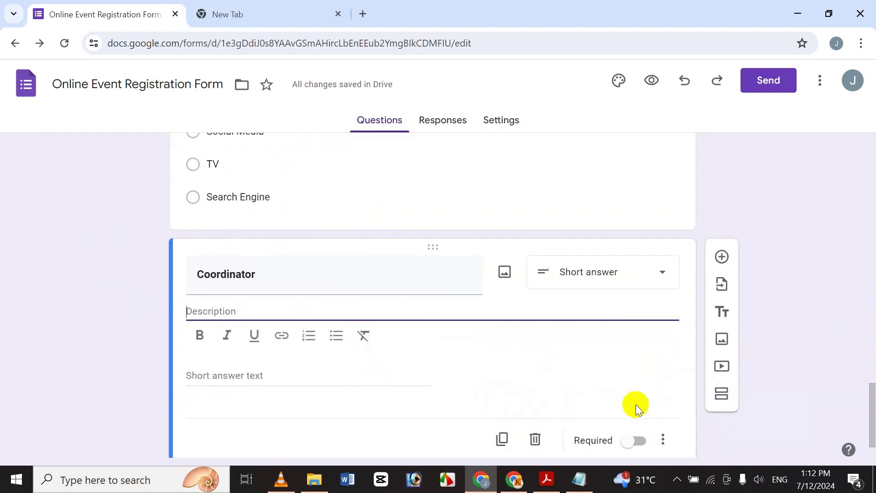
left_click(664, 440)
left_click(83, 353)
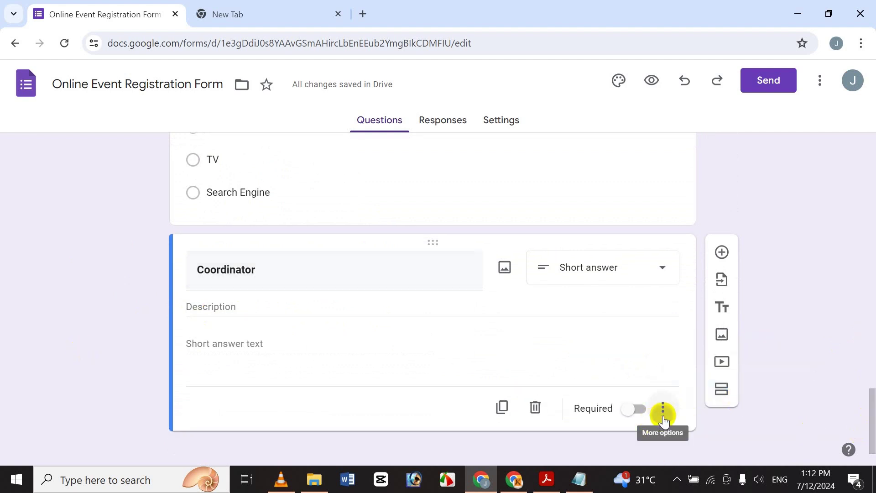
left_click(663, 409)
left_click(722, 397)
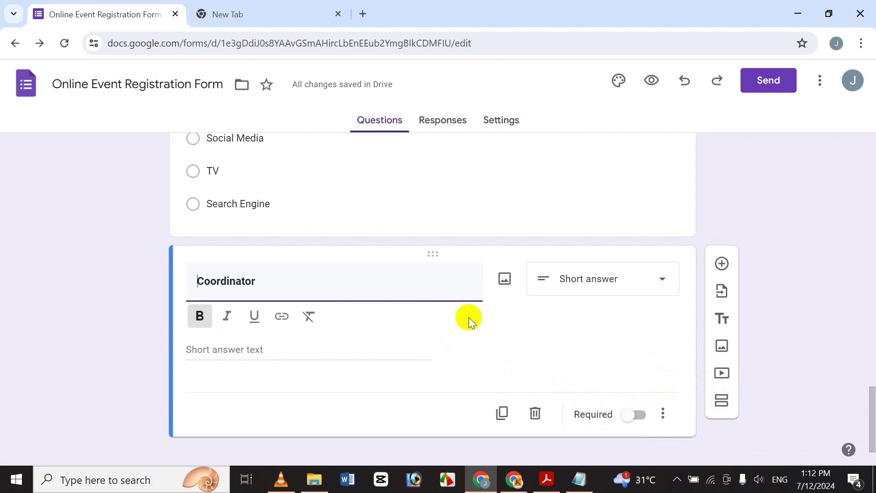
left_click(129, 310)
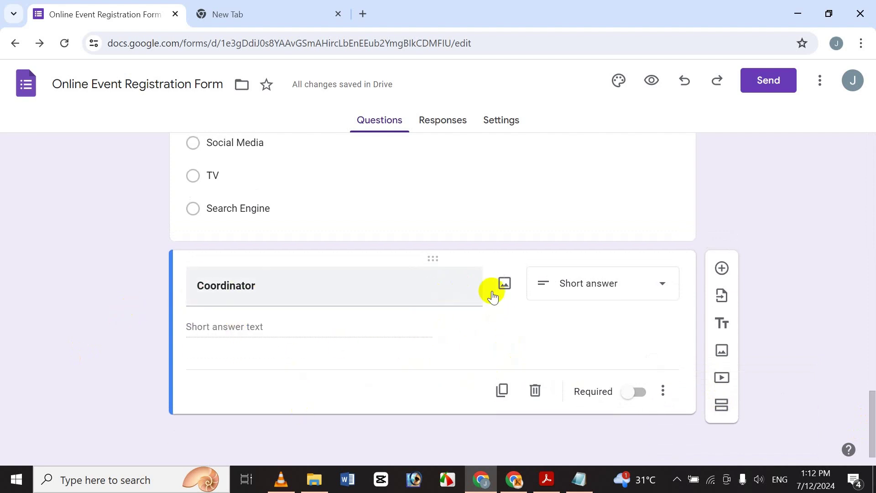
left_click(719, 268)
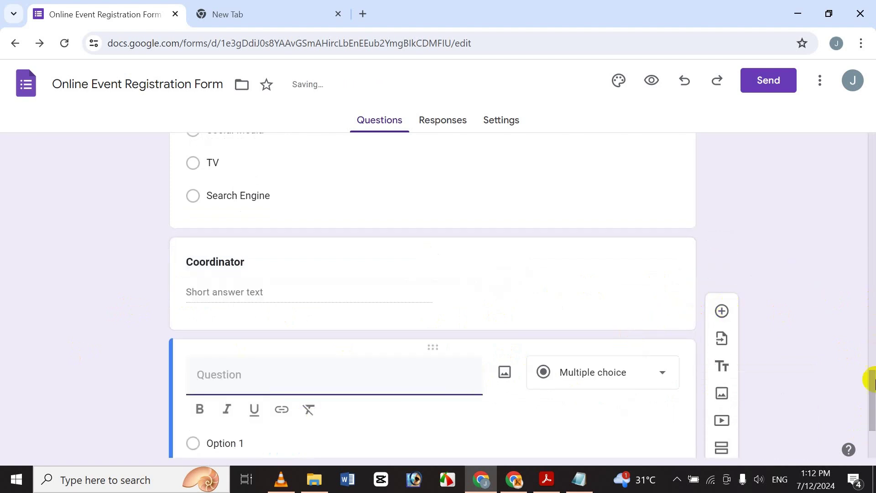
Copy 'Event Map' from the notes and paste it as the new question's title
left_click_drag(873, 396, 871, 433)
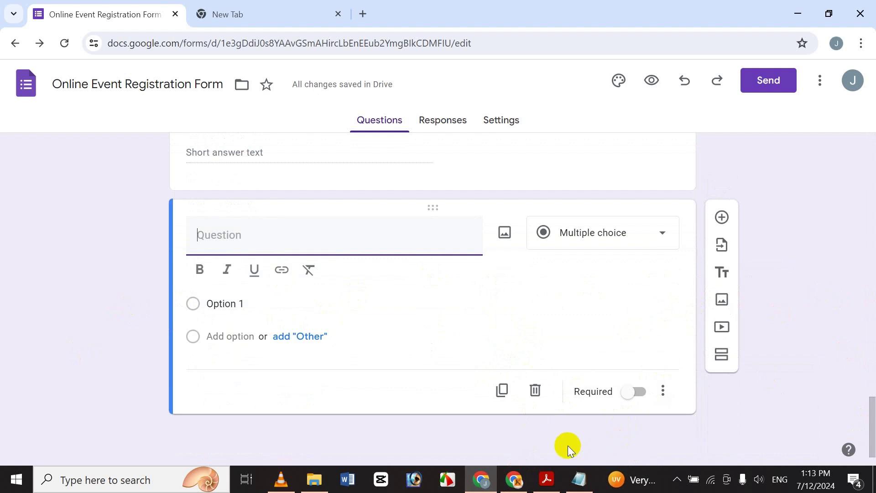
left_click(594, 478)
left_click(70, 332)
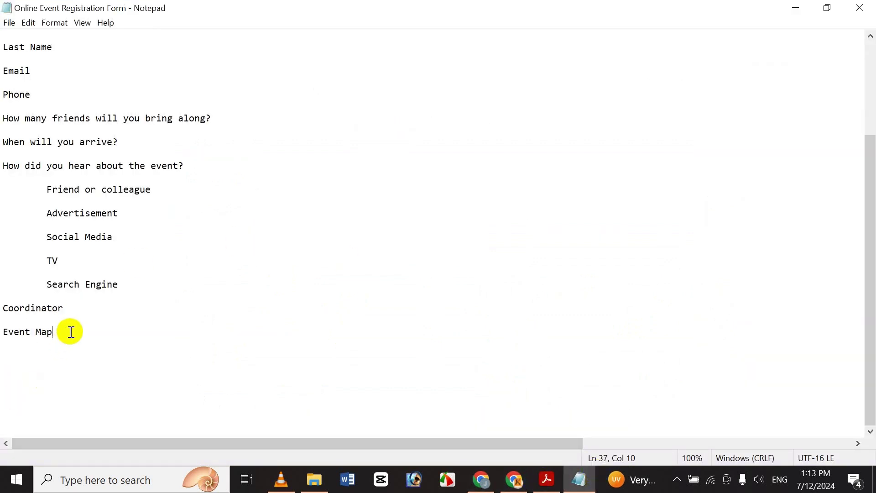
key("shift+Home")
key("ctrl+c")
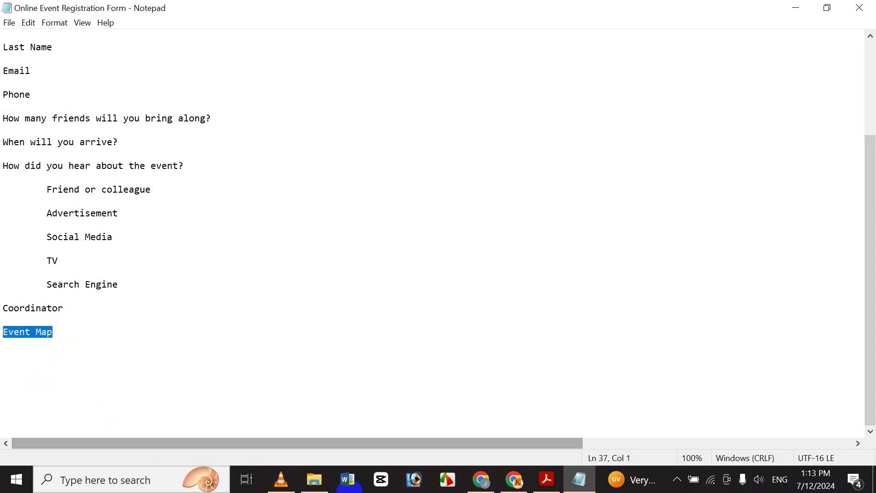
left_click(481, 480)
key("ctrl+v")
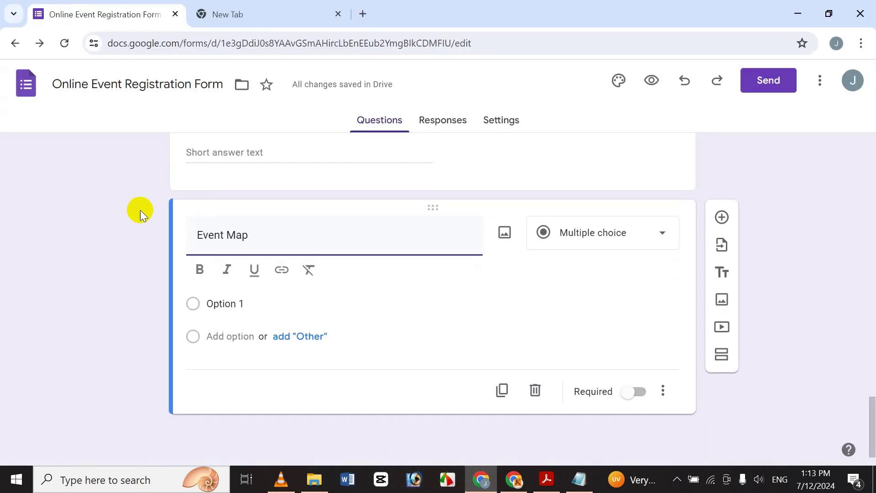
Make the Event Map title bold and bring up the Insert image window
left_click_drag(250, 234, 197, 236)
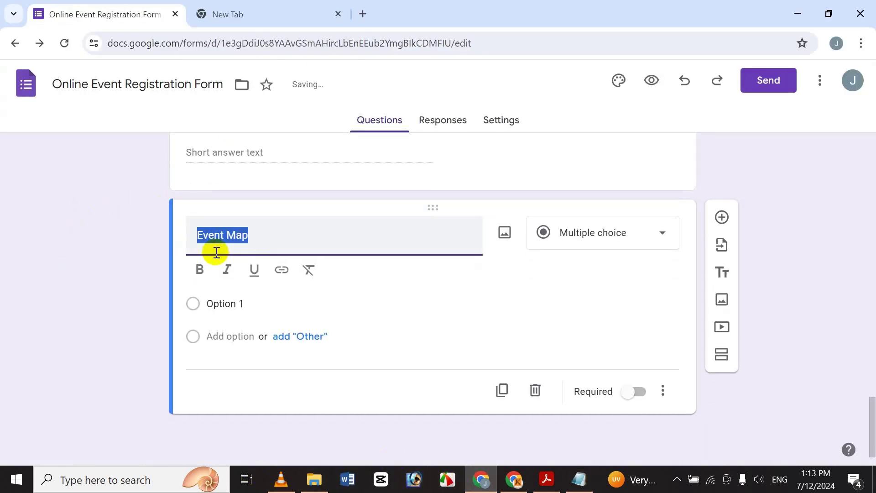
left_click(199, 272)
left_click(303, 243)
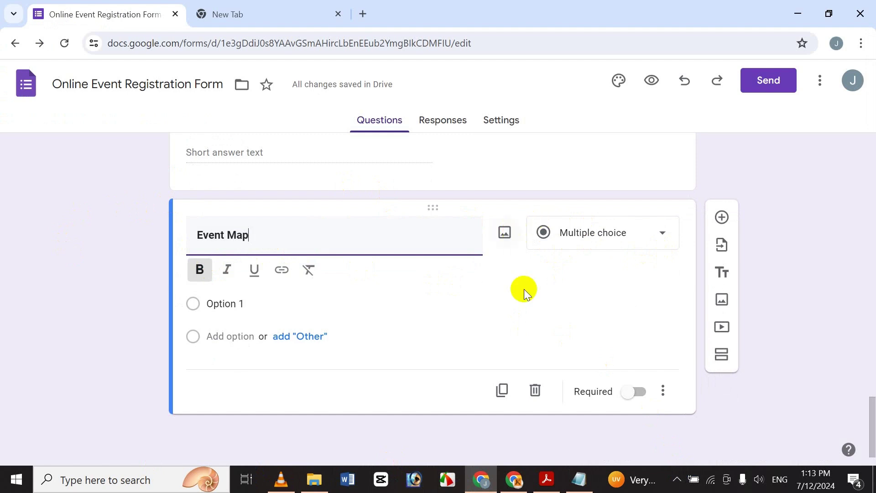
left_click(504, 234)
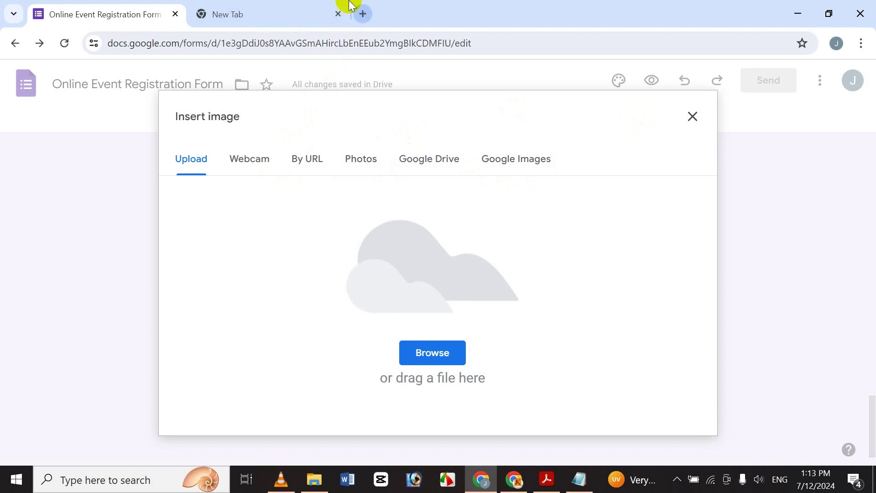
Open a new Chrome tab on the Google homepage and show the Google apps list
left_click(363, 14)
left_click(376, 288)
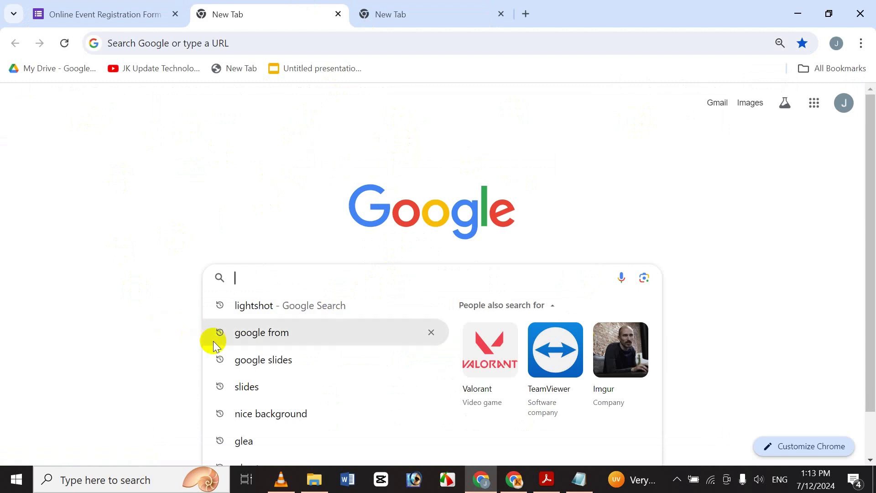
left_click(815, 103)
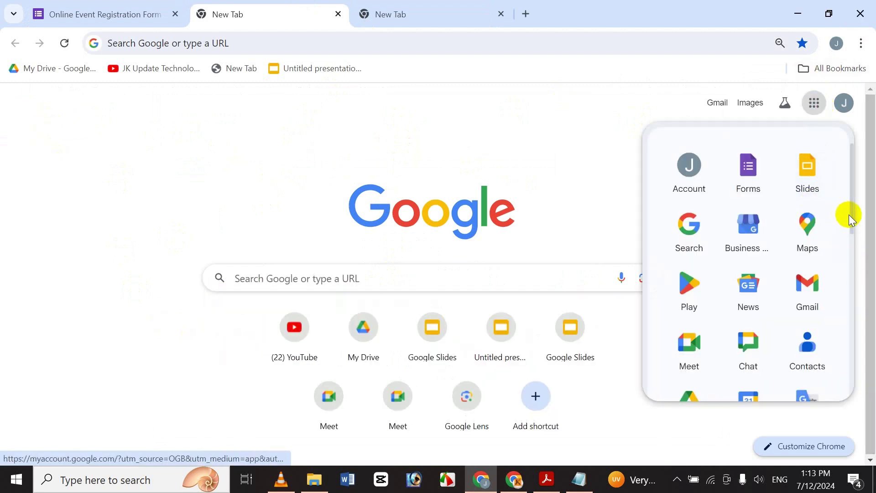
left_click_drag(855, 227, 857, 256)
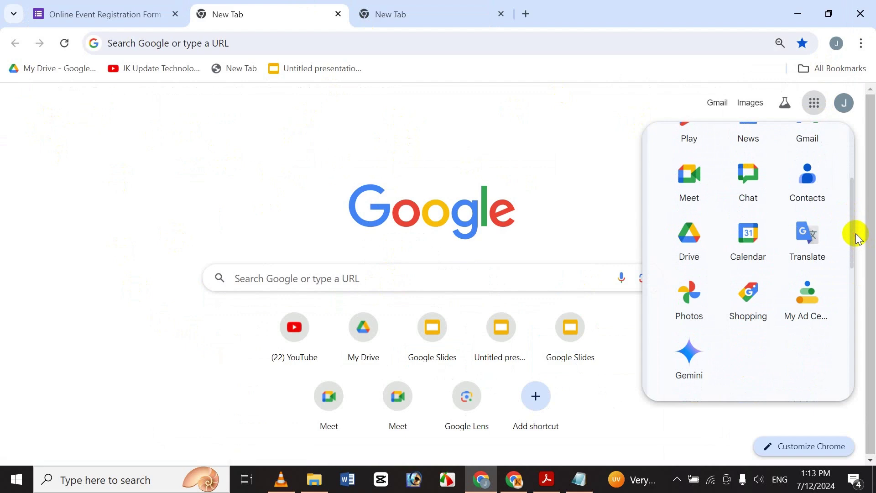
left_click_drag(851, 211, 850, 194)
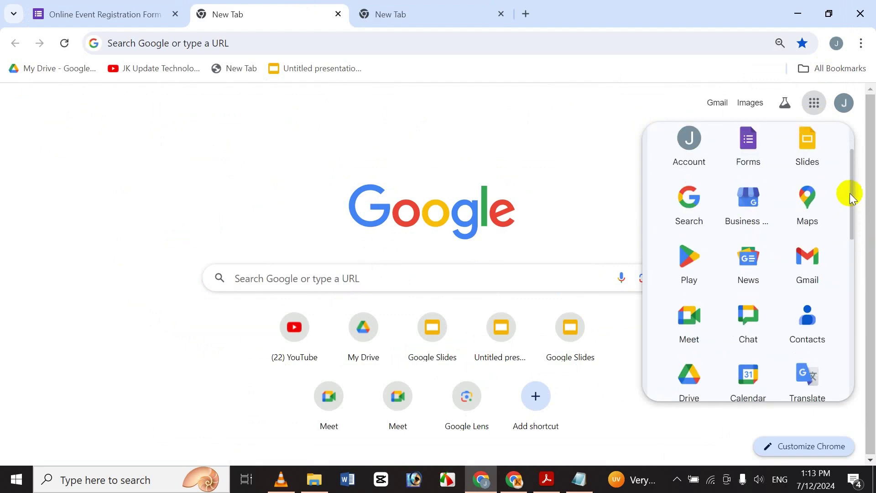
Search Google Maps for Mirpur, then close the place panel and ads popup
left_click(820, 210)
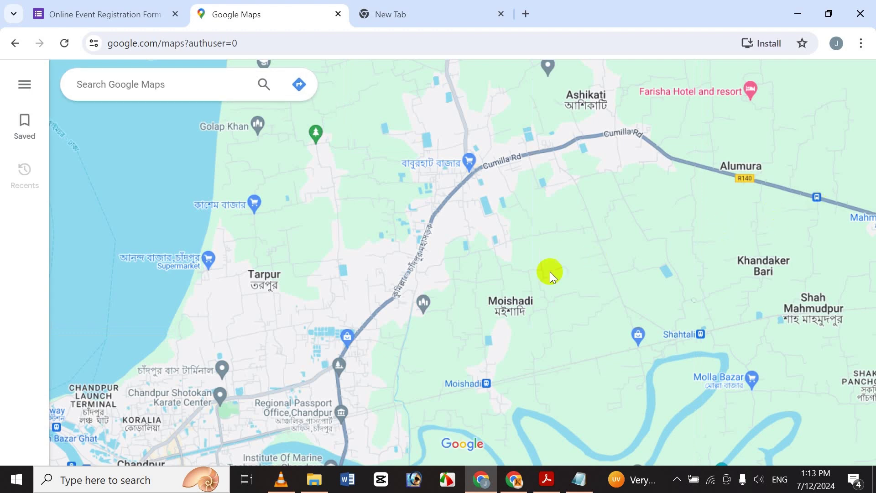
left_click(181, 81)
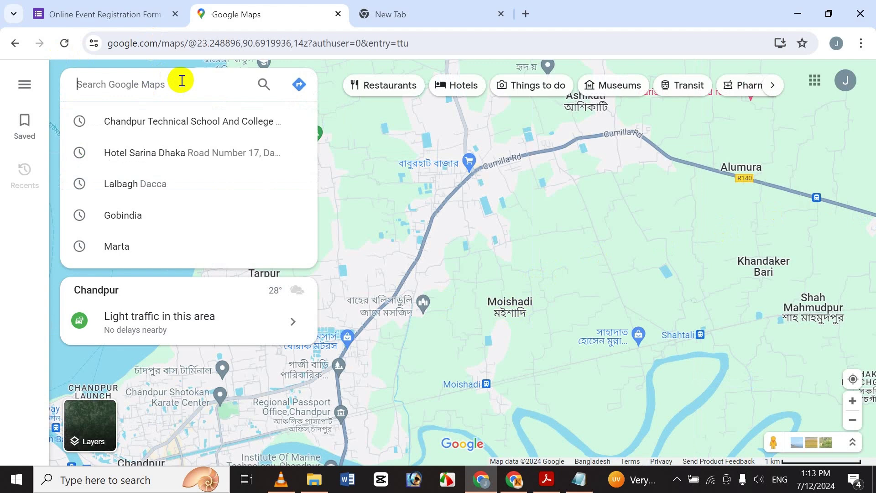
type("Mi")
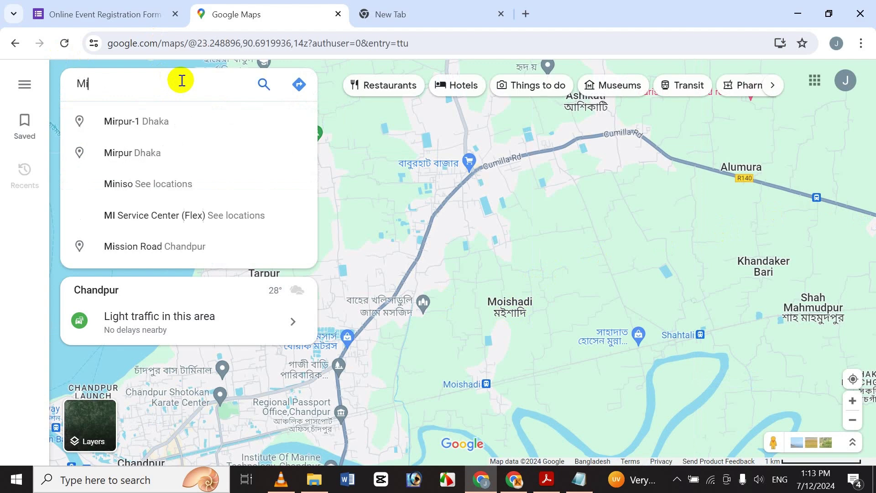
type("rpue")
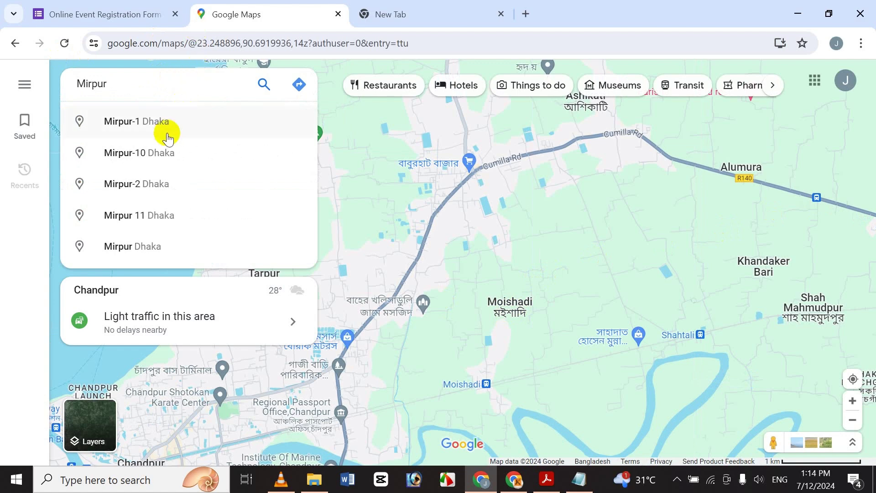
key("Return")
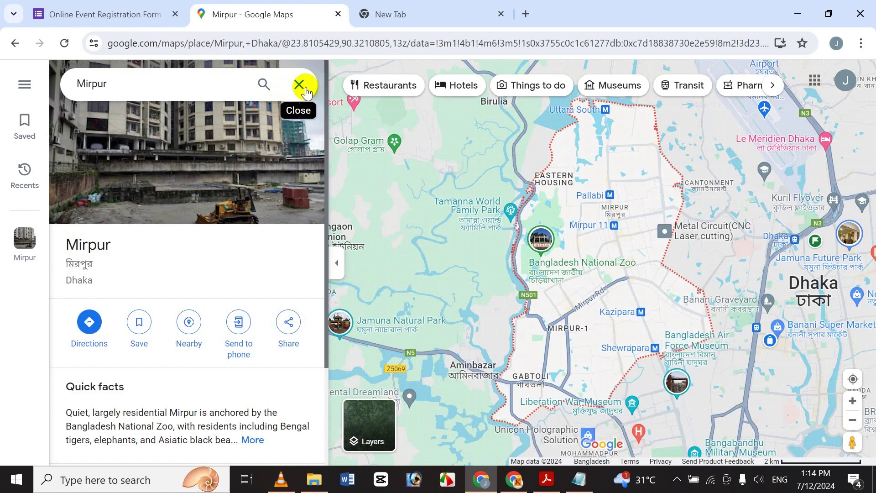
left_click(300, 85)
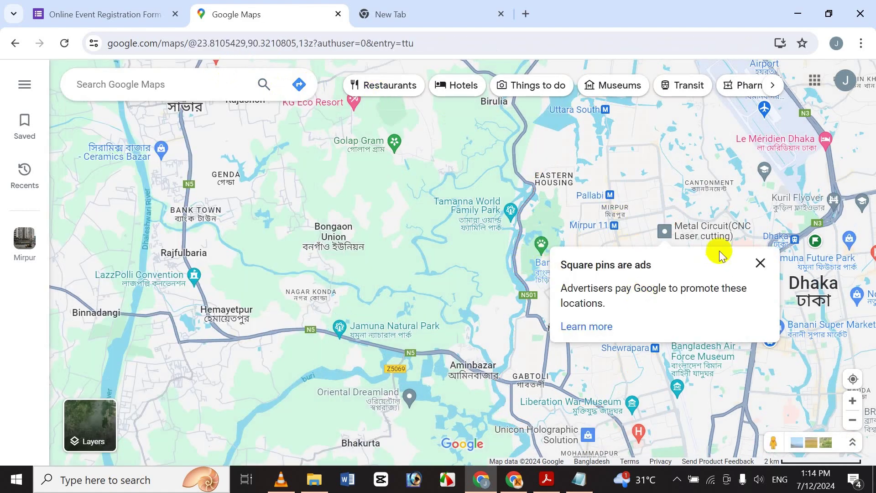
left_click(761, 263)
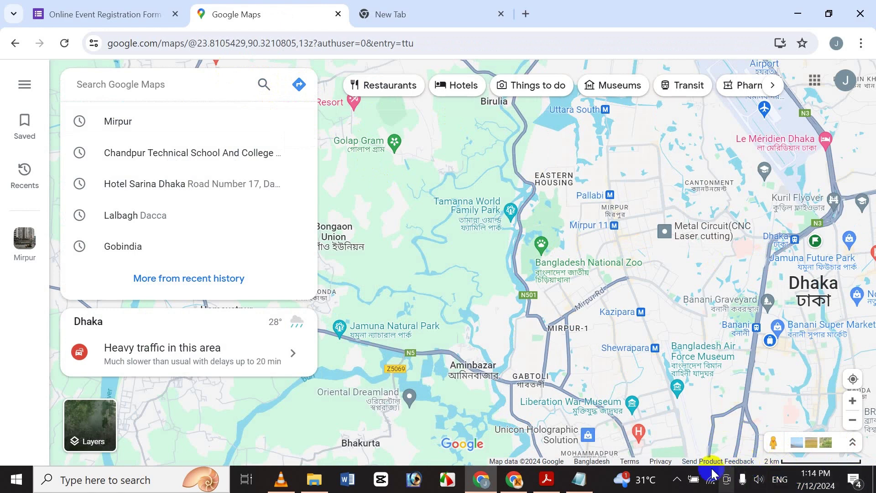
Capture the Mirpur map area with Lightshot and box Tamanna World Family Park in red
left_click(679, 481)
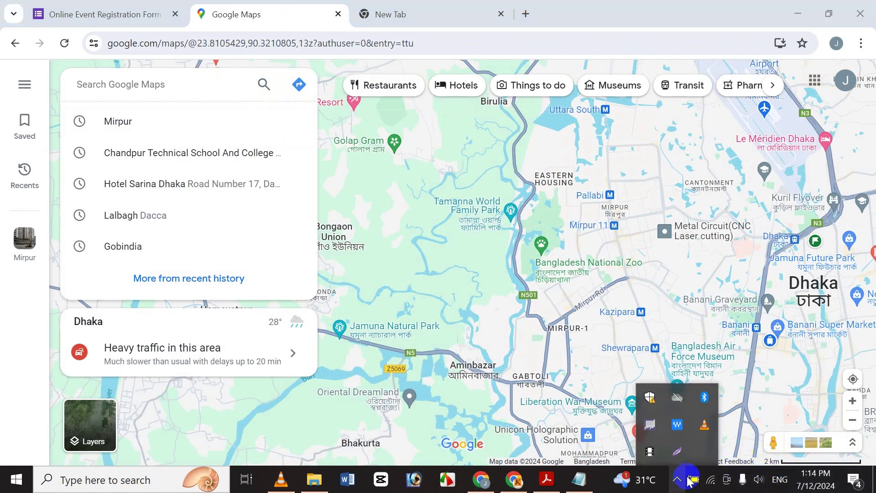
left_click(678, 453)
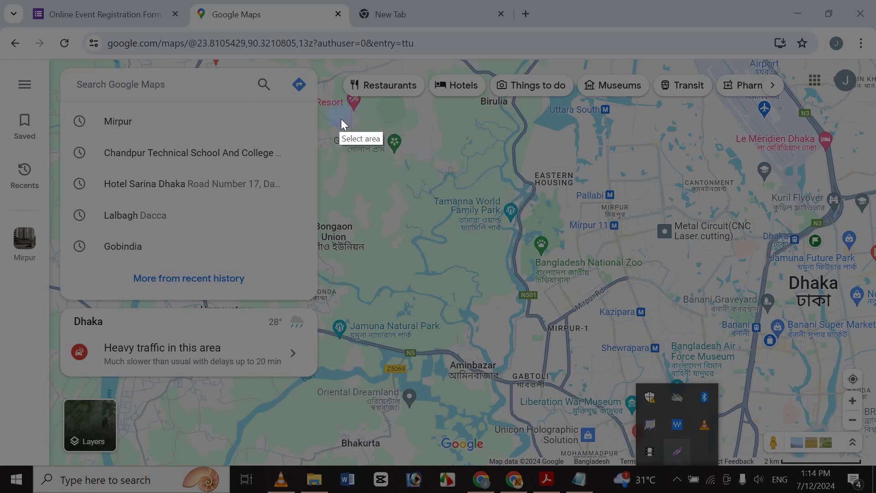
left_click_drag(340, 119, 762, 364)
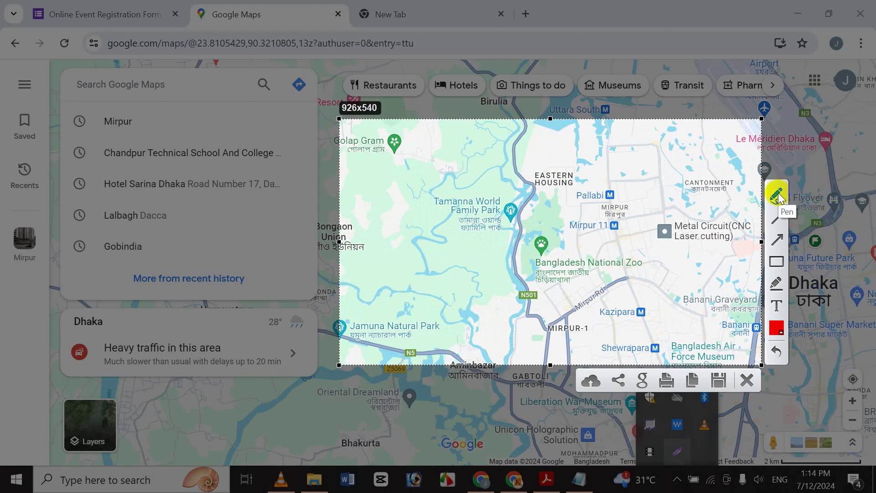
left_click(780, 244)
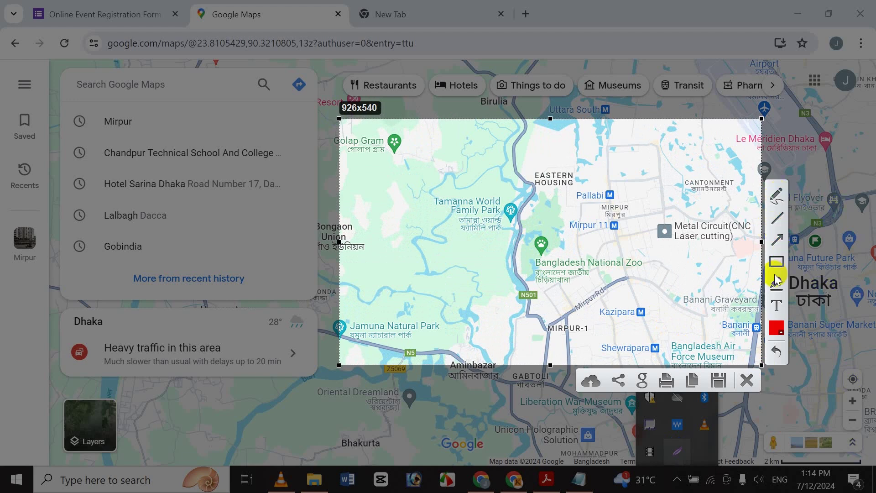
left_click(776, 266)
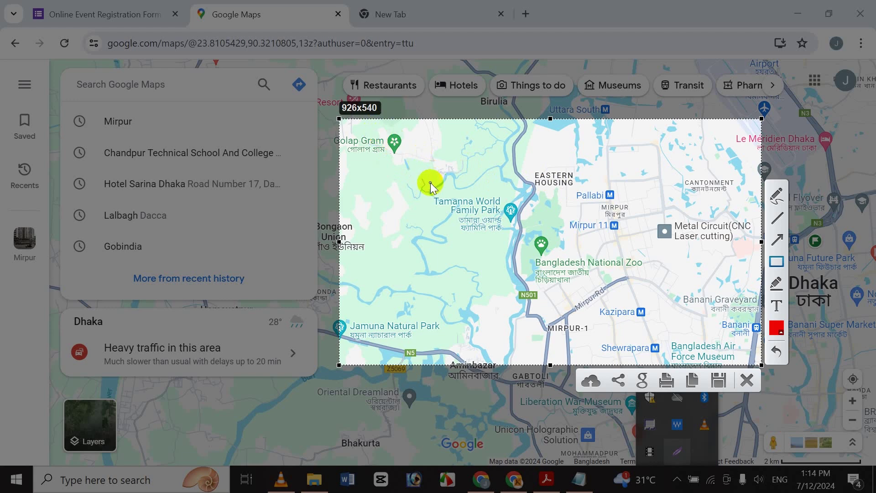
mouse_move(431, 183)
left_mouse_down()
mouse_move(510, 230)
mouse_move(529, 265)
left_mouse_up()
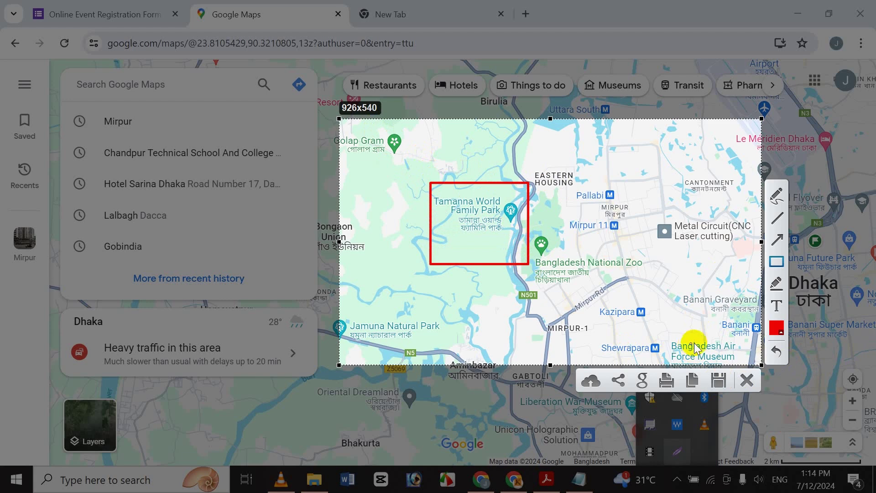
Save the annotated capture as Map.png in the Documents folder
left_click(719, 381)
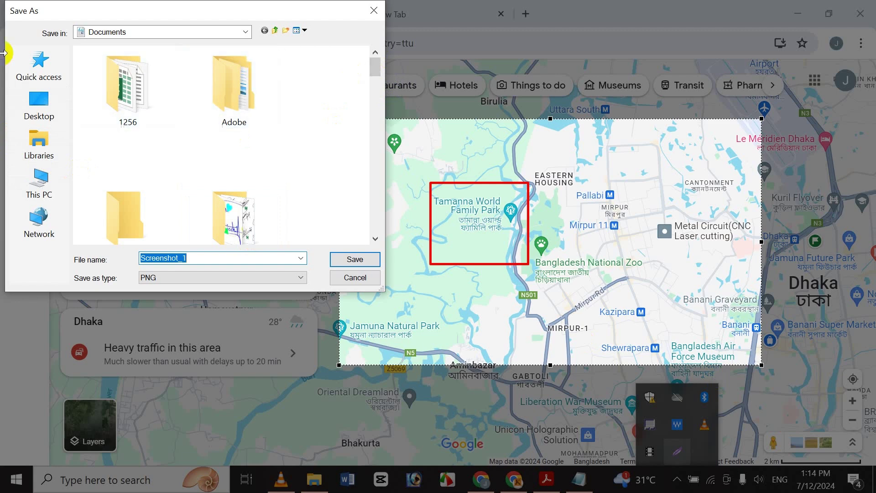
left_click(39, 184)
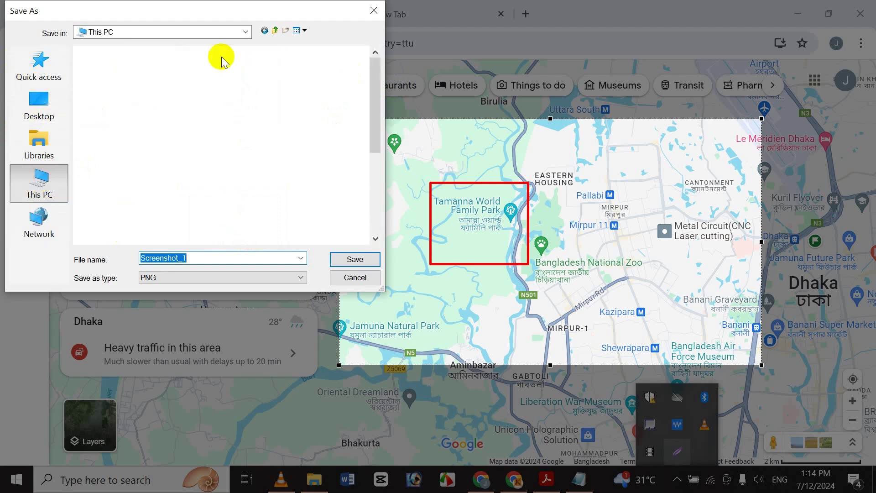
double_click(162, 159)
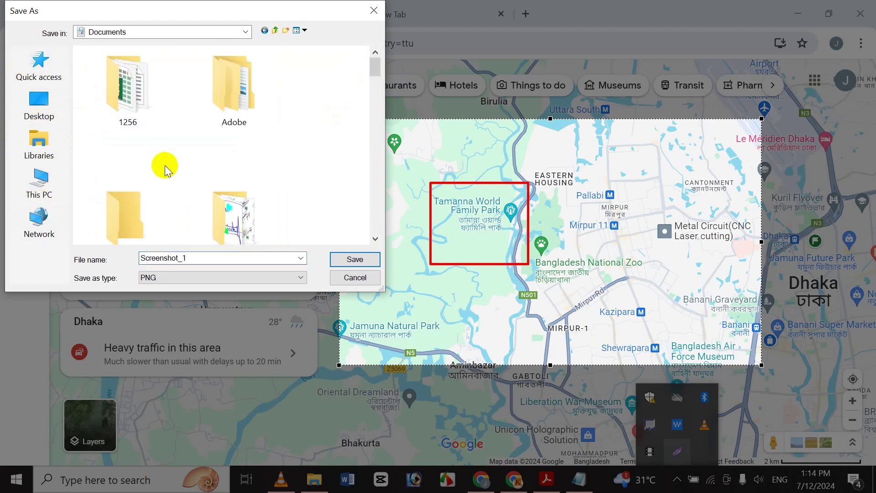
double_click(207, 257)
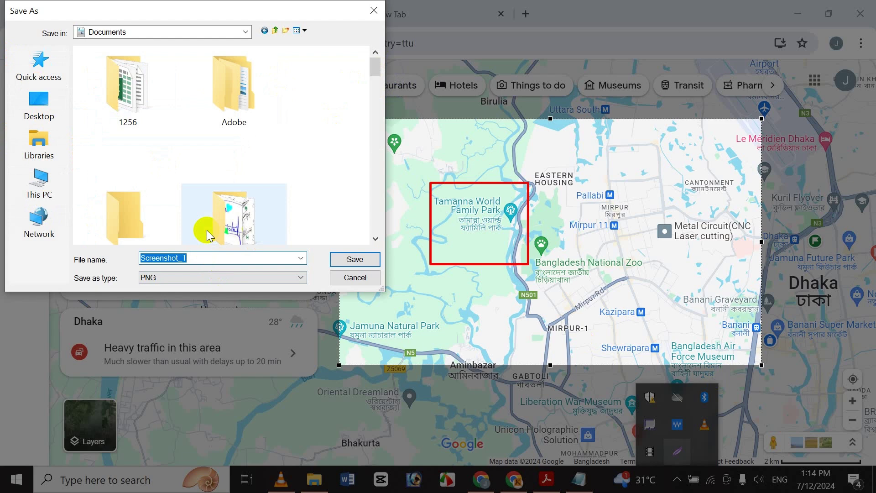
type("Map")
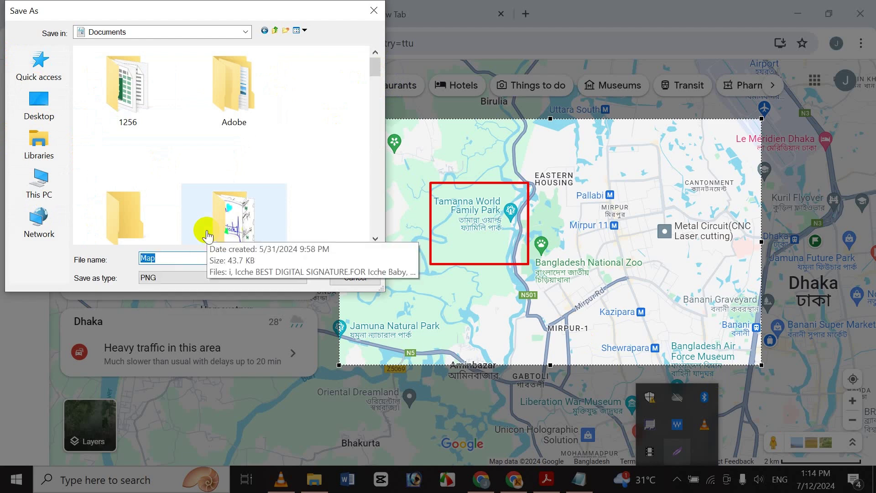
key("Return")
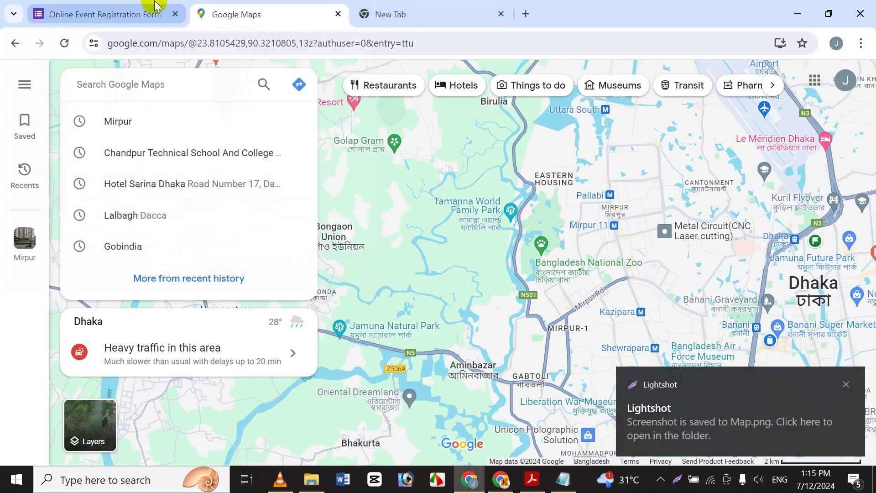
Upload Map.png from Documents as the Event Map question's image
left_click(121, 5)
left_click(226, 10)
left_click(107, 6)
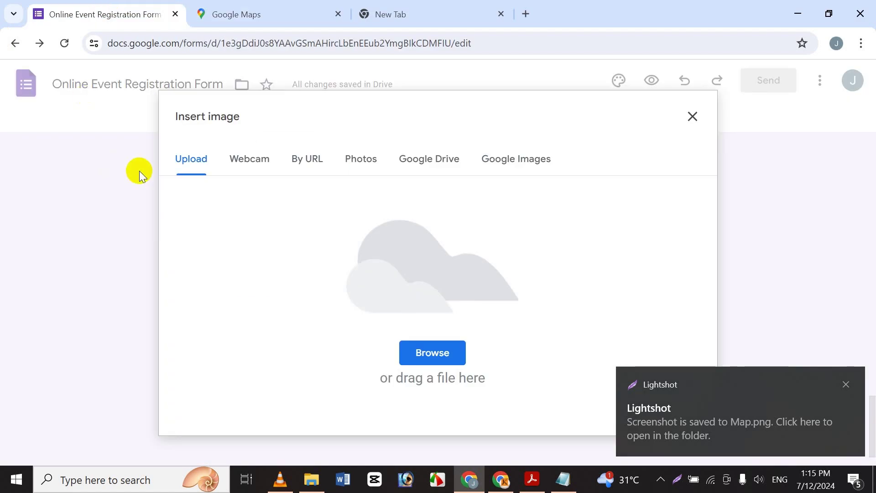
left_click(400, 353)
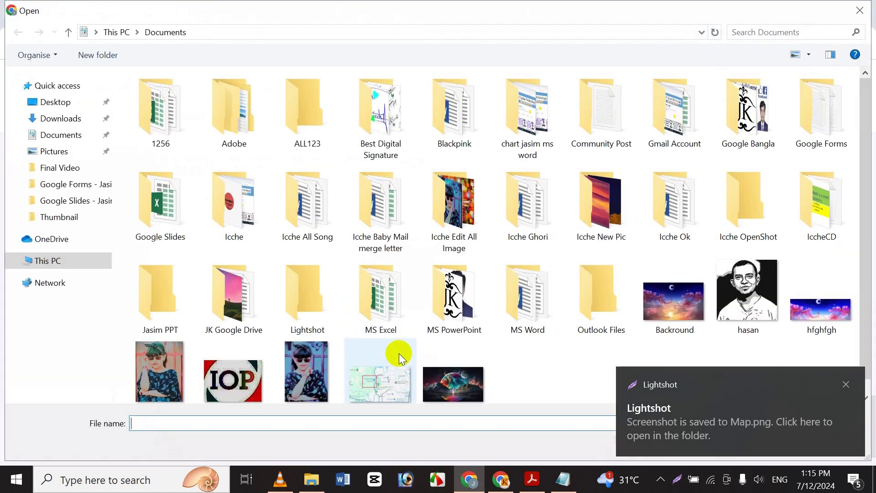
left_click(380, 383)
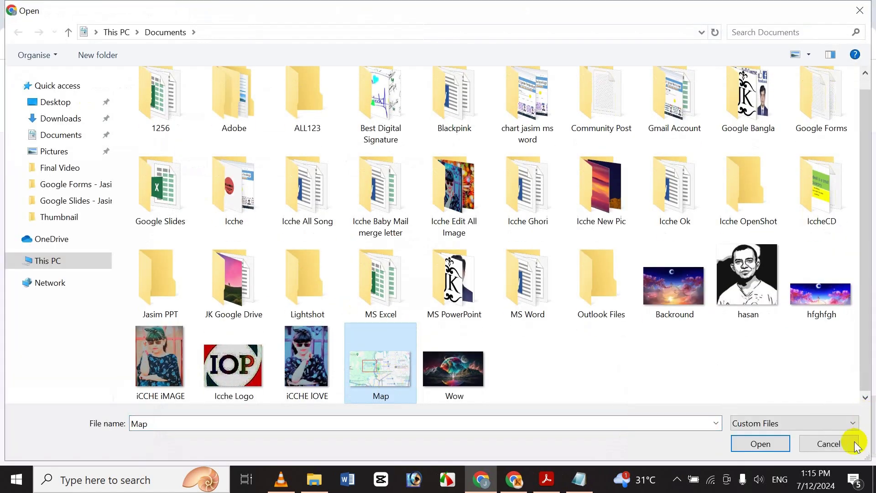
left_click(756, 445)
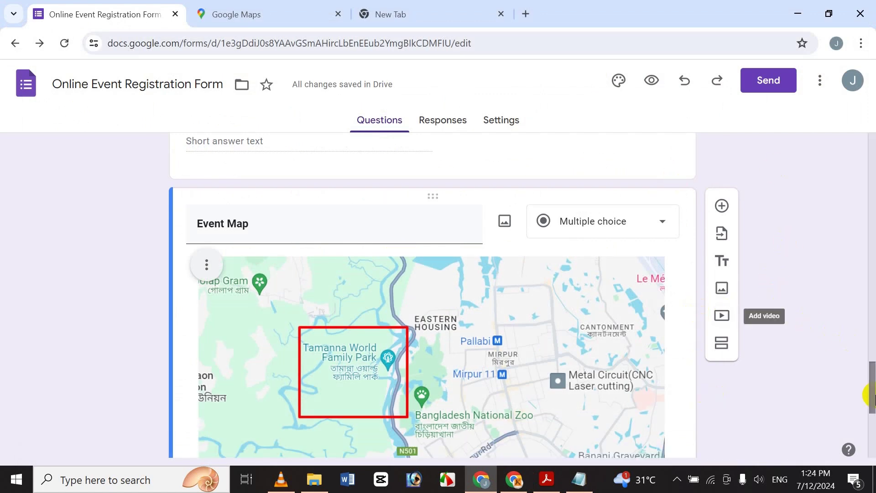
left_click_drag(870, 372, 867, 72)
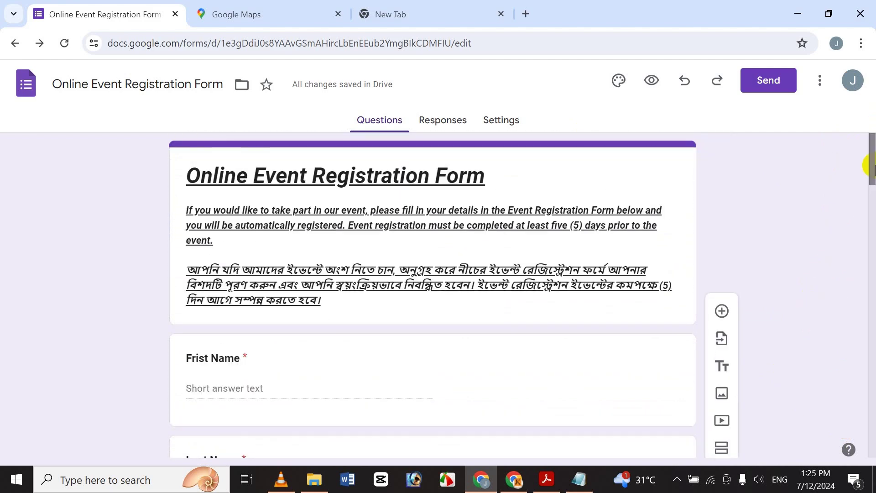
left_click_drag(872, 168, 834, 151)
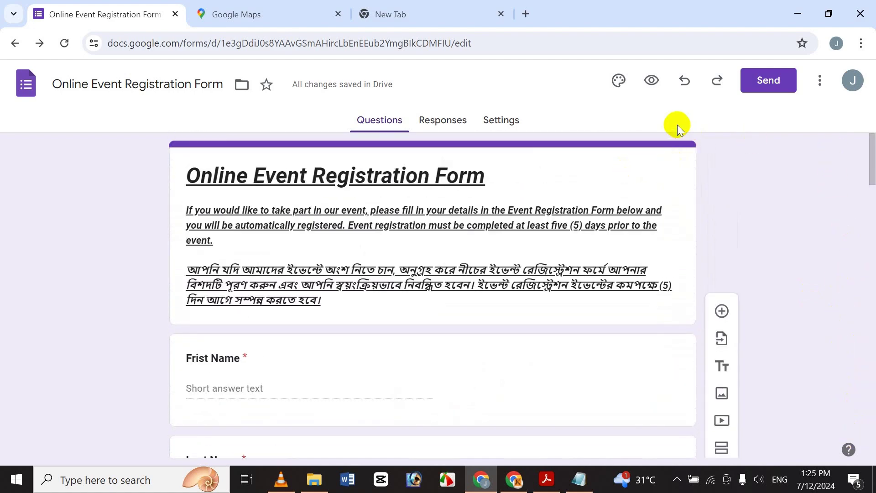
Copy the form's shortened forms.gle link from the Send dialog's Link tab
left_click(758, 89)
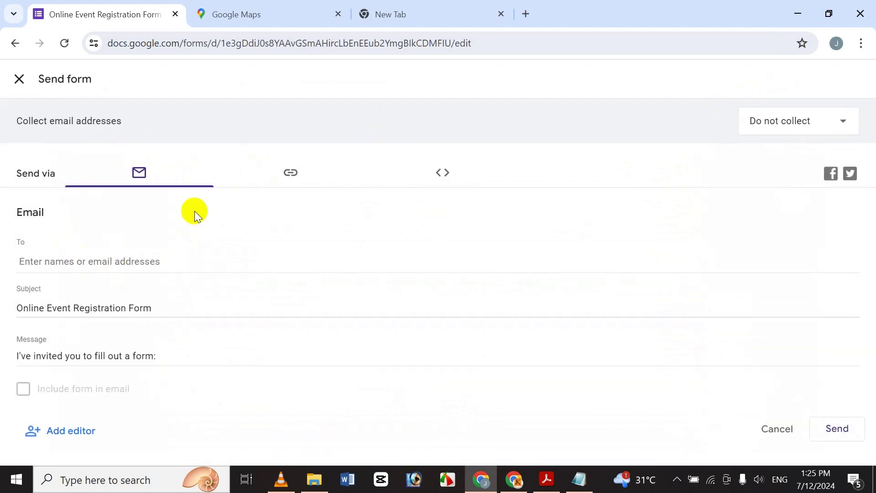
left_click(303, 174)
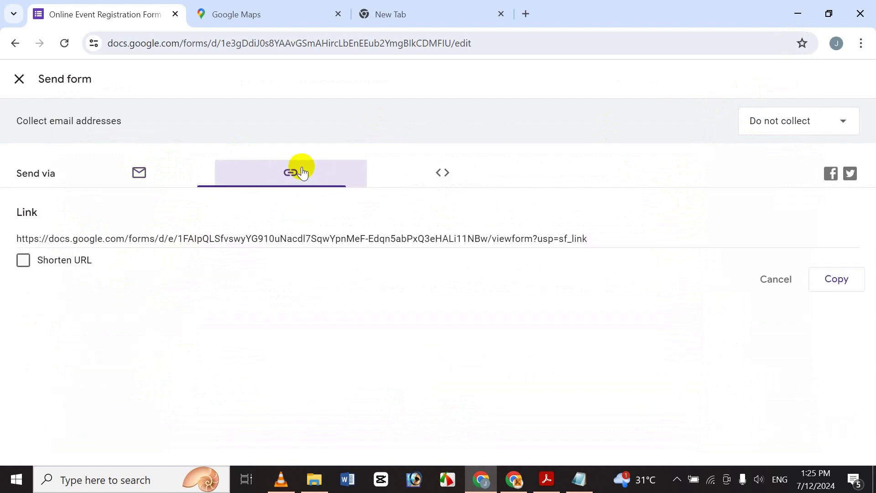
left_click(445, 173)
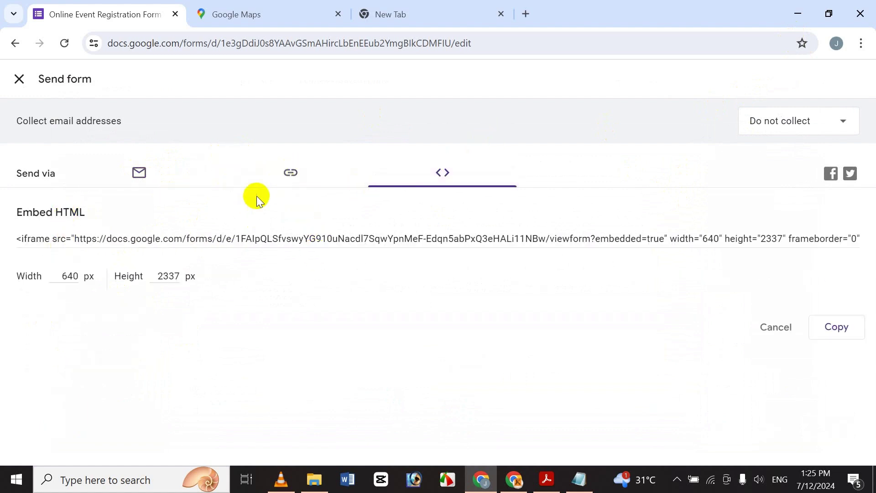
left_click(288, 173)
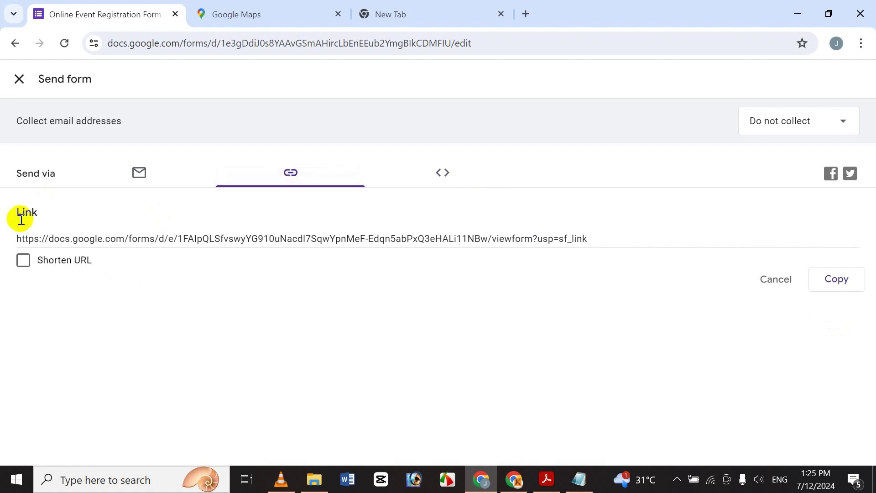
left_click(92, 239)
left_click(23, 260)
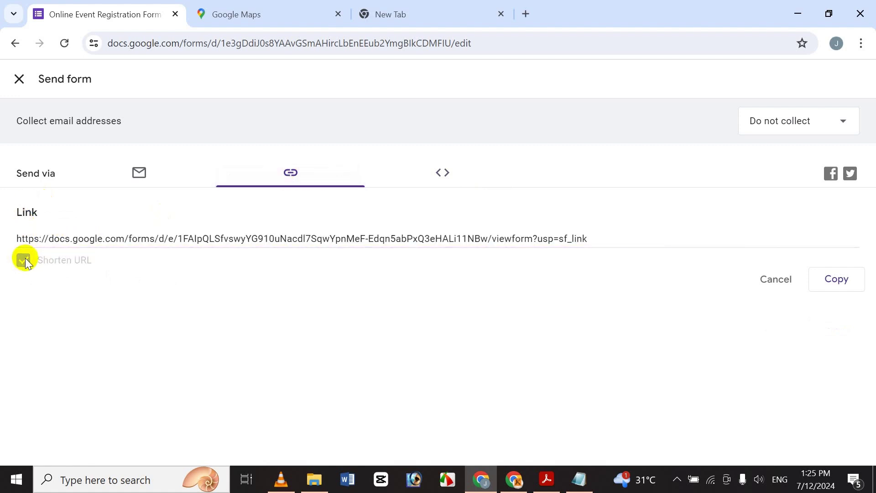
left_click(827, 286)
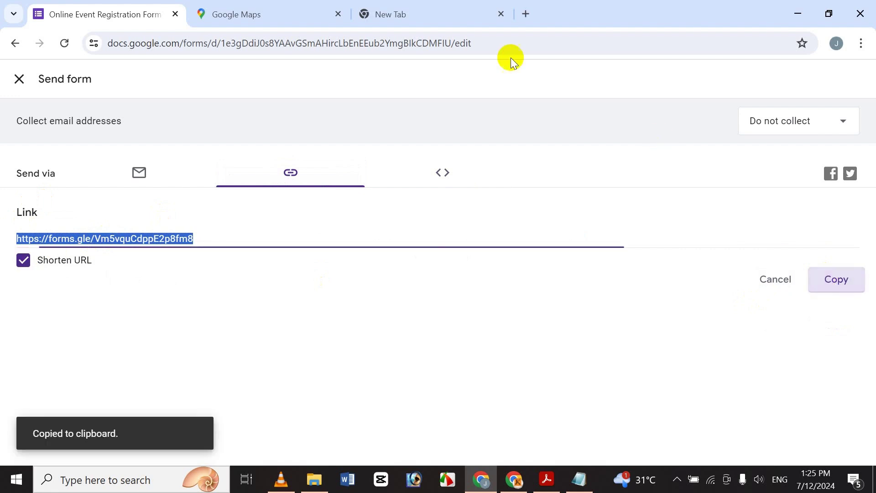
left_click(385, 9)
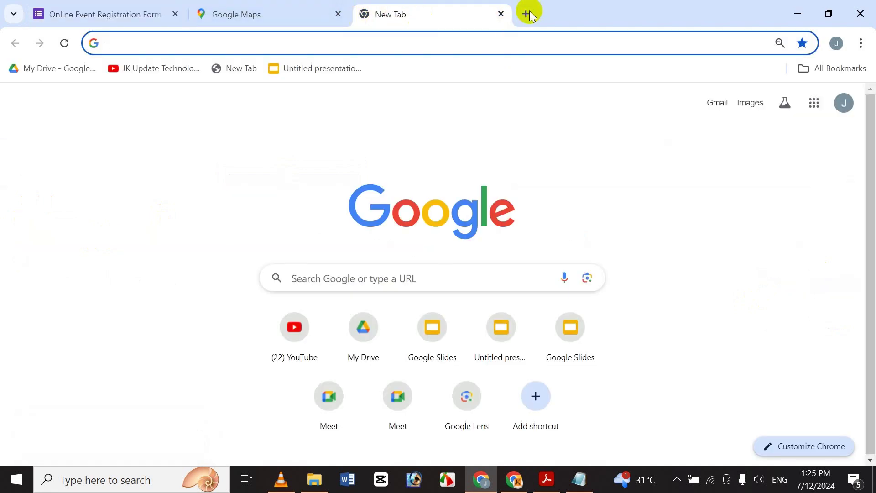
Load the pasted forms.gle link and start on the live form's First Name field
left_click(527, 12)
left_click(385, 14)
left_click(258, 43)
key("ctrl+v")
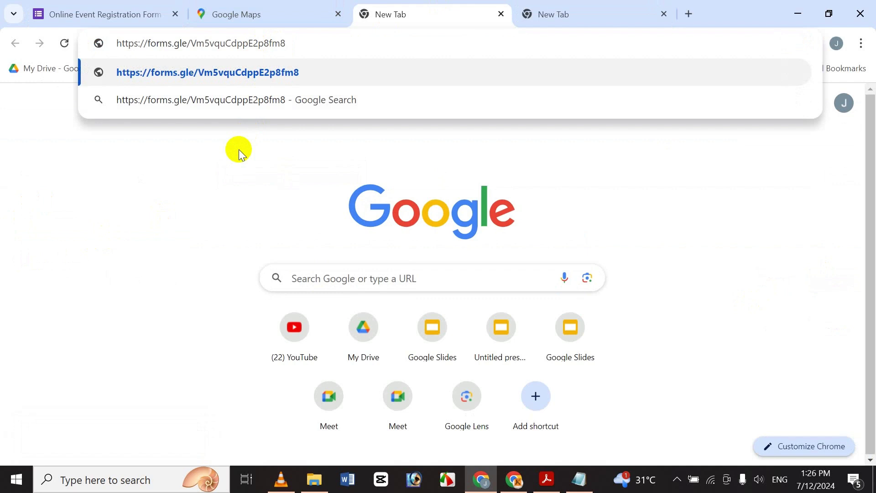
key("Return")
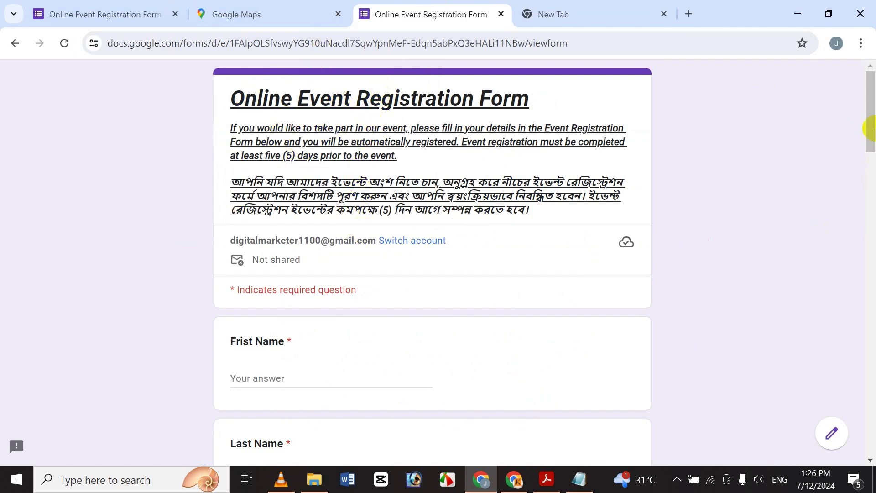
scroll(871, 129, "down", 2)
left_click_drag(864, 127, 802, 98)
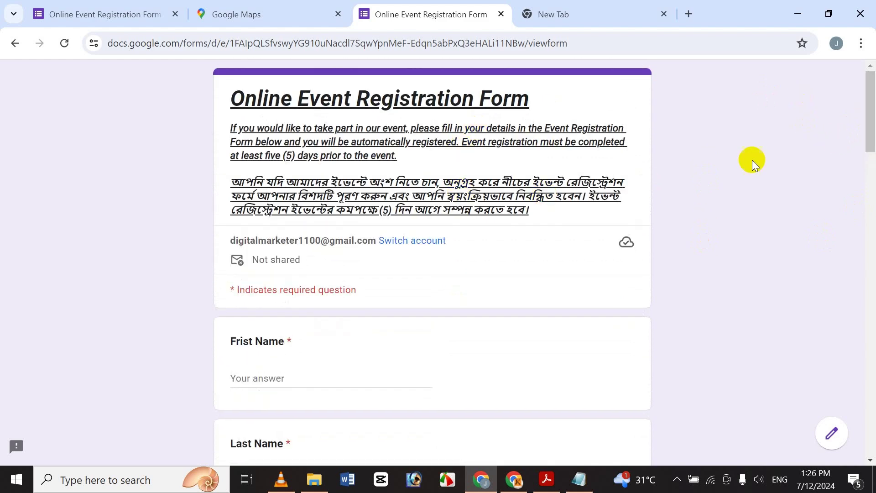
left_click_drag(869, 106, 863, 143)
scroll(863, 143, "down", 2)
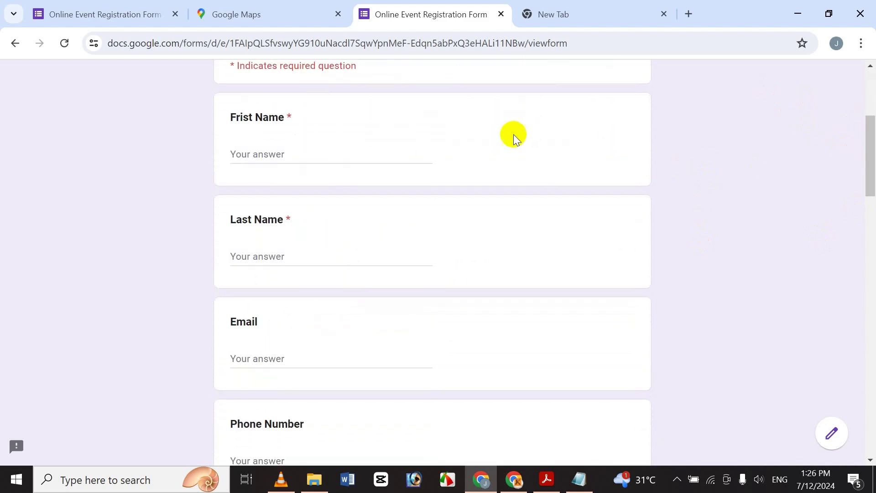
left_click(265, 152)
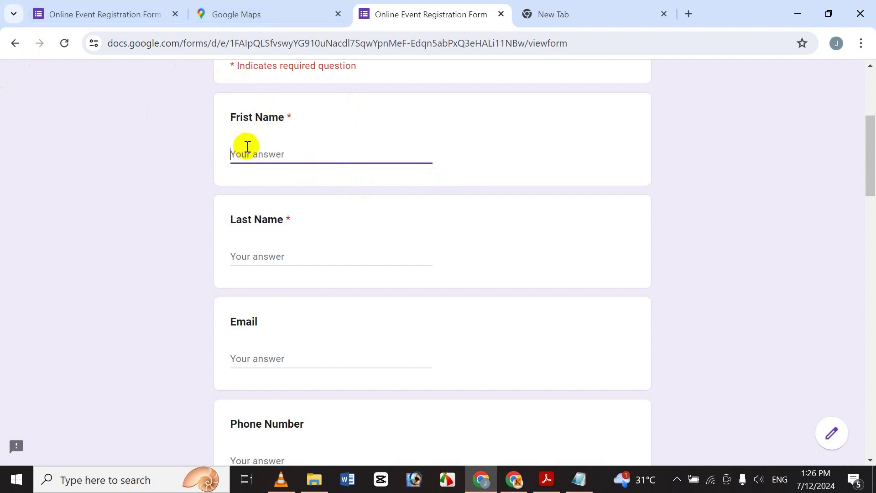
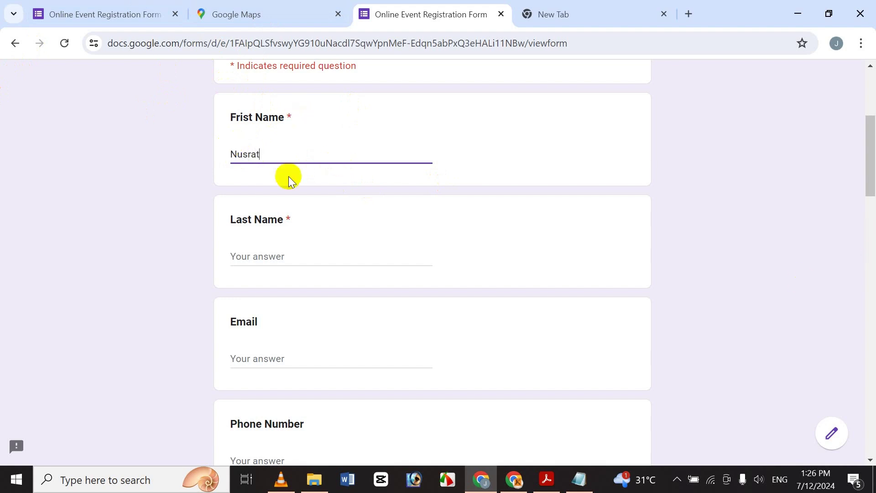
Enter the respondent's first name and last name
left_click(262, 259)
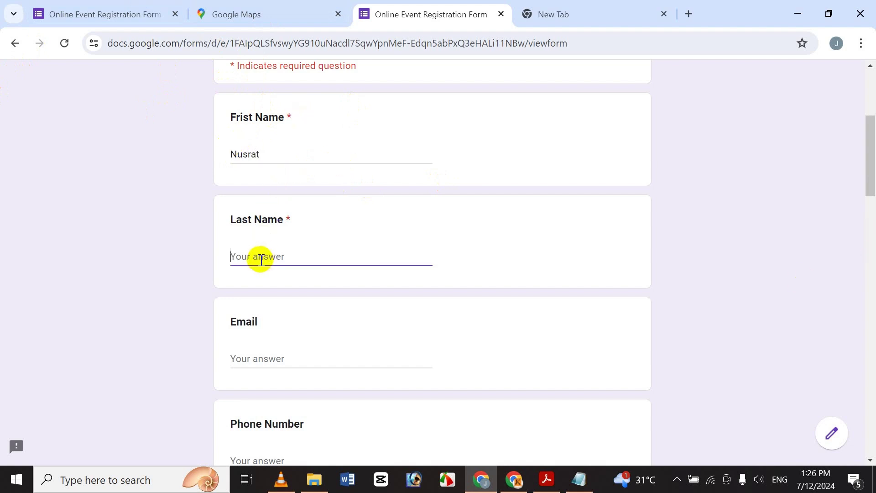
Replace the invalid 'gfgdfgdfgdfg' e-mail entry with a valid e-mail address
left_click(257, 369)
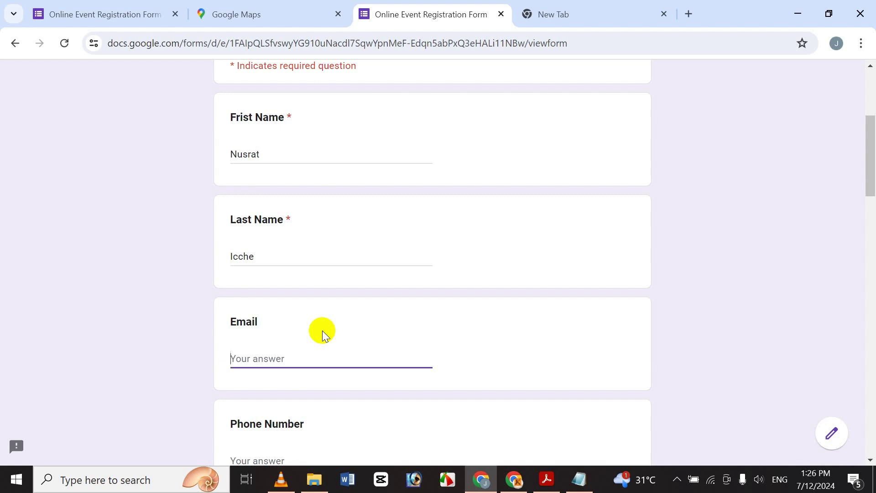
type("gfgdfgdfgdfg")
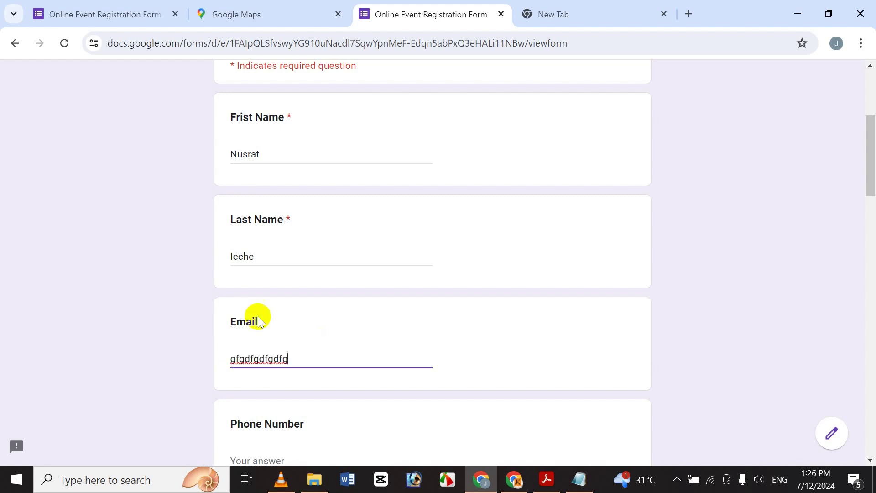
left_click(204, 331)
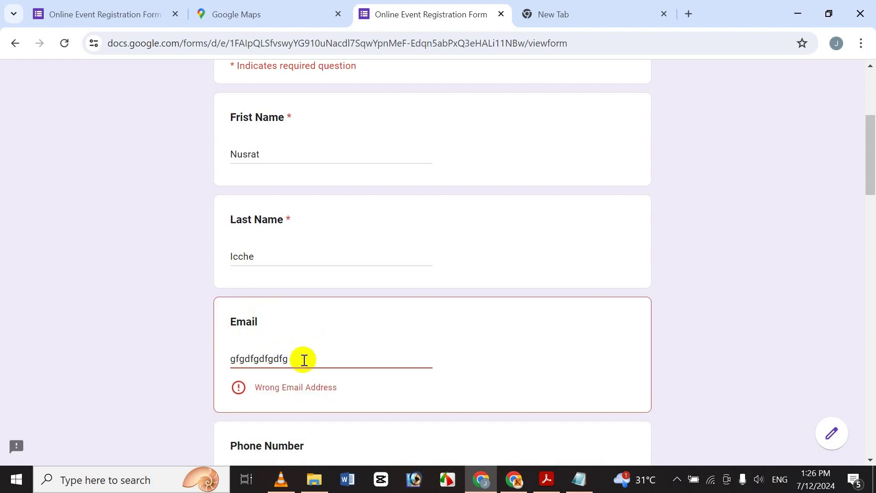
left_click_drag(303, 357, 117, 345)
key("BackSpace")
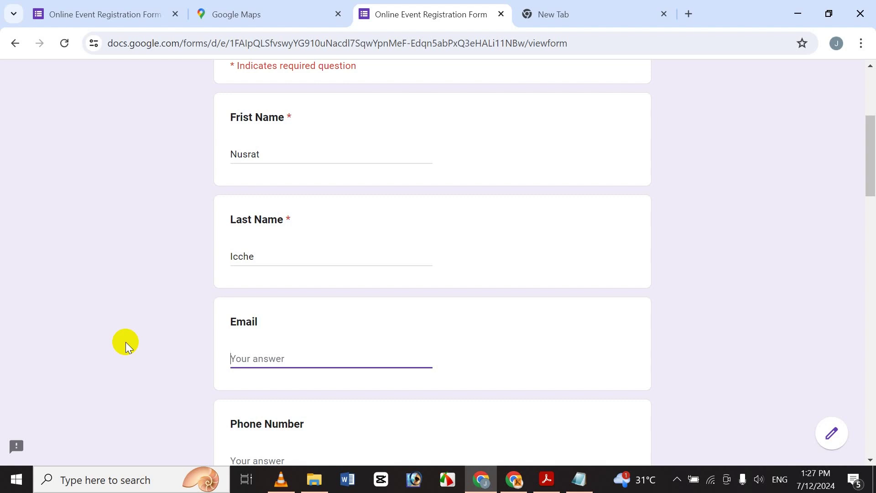
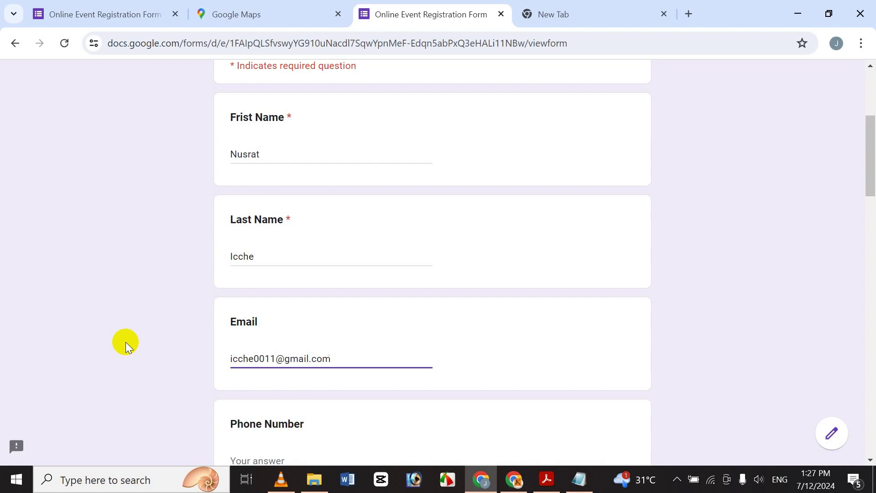
left_click_drag(865, 167, 861, 203)
Enter the respondent's phone number
left_click(261, 319)
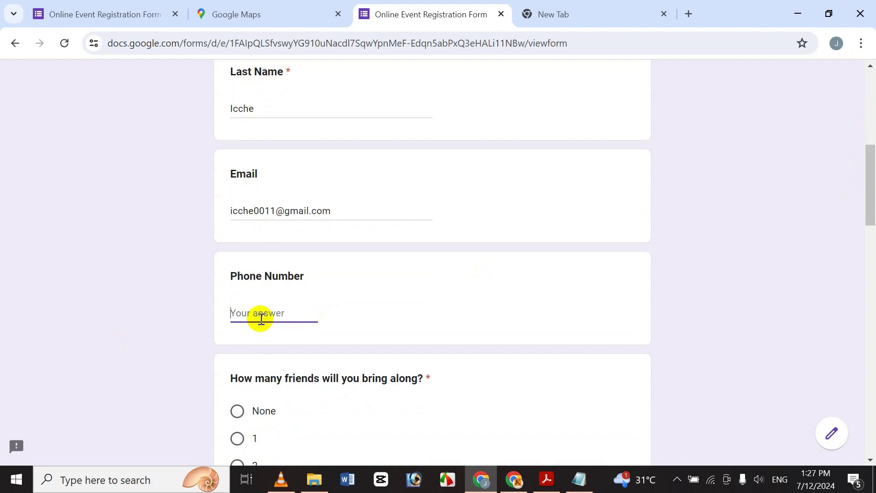
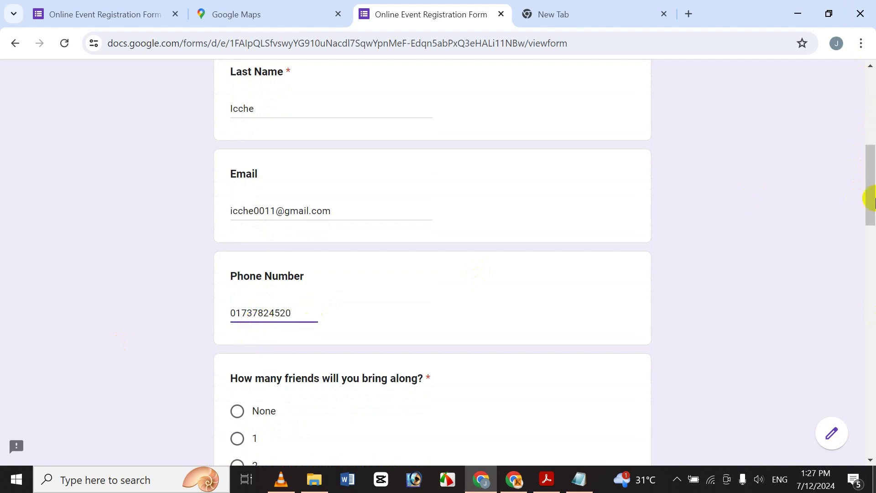
left_click_drag(872, 210, 872, 234)
left_click_drag(869, 237, 855, 246)
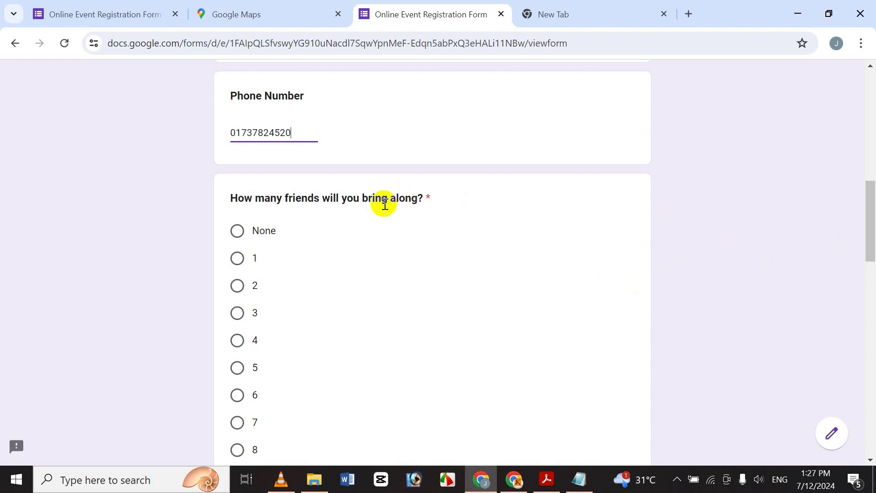
mouse_move(870, 268)
left_mouse_down()
mouse_move(856, 309)
mouse_move(856, 269)
left_mouse_up()
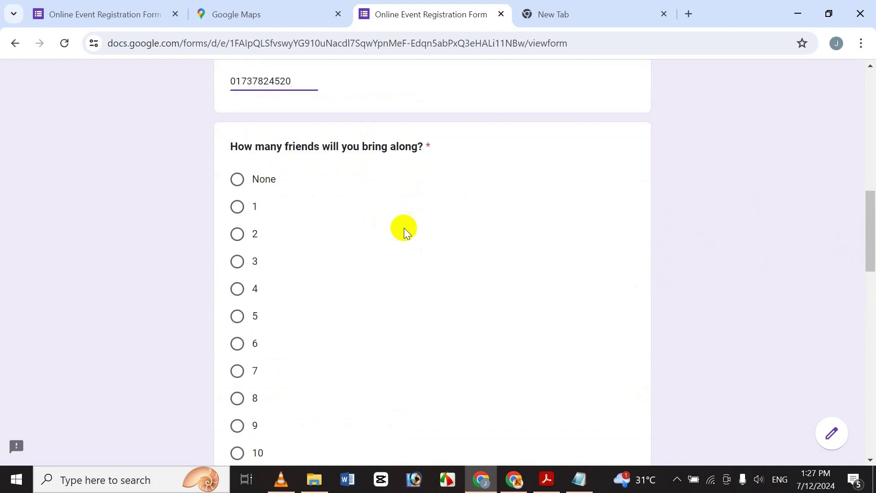
Answer 5 for how many friends will come along
left_click(237, 185)
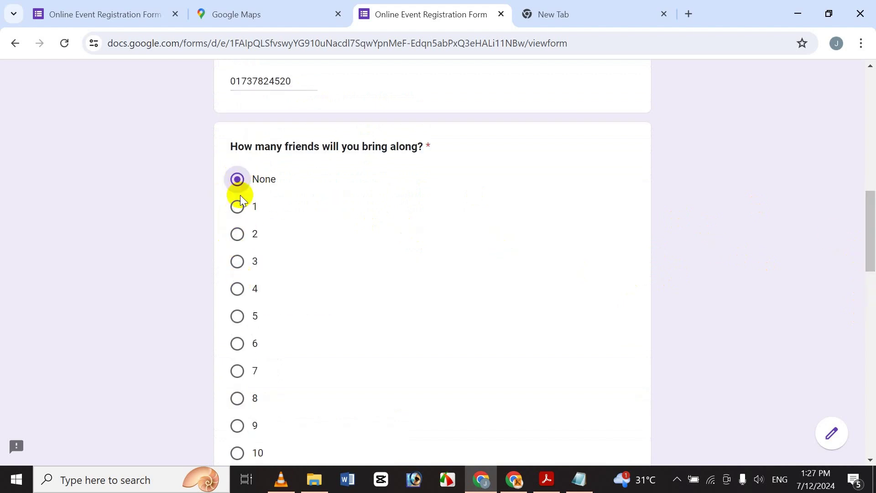
left_click(236, 237)
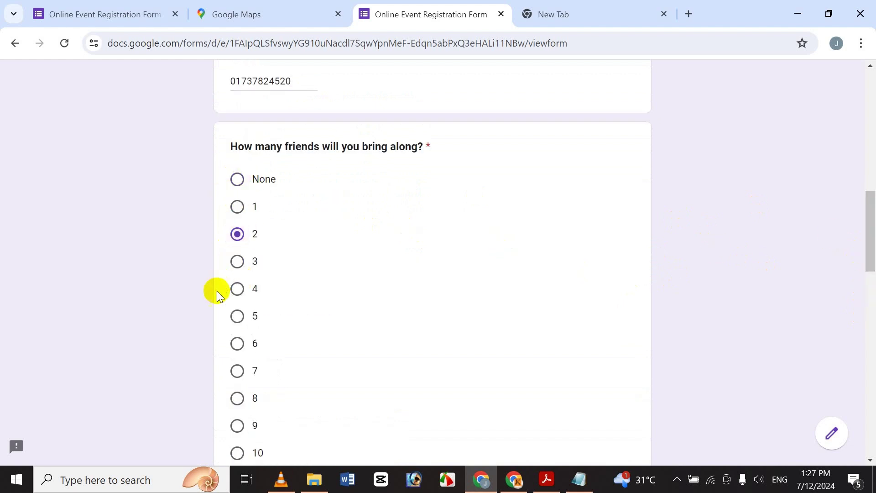
left_click(237, 318)
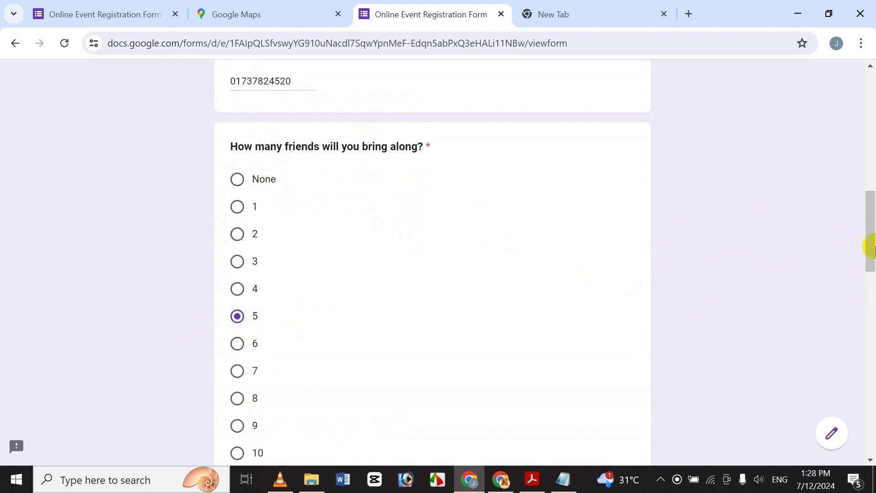
left_click_drag(870, 248, 873, 285)
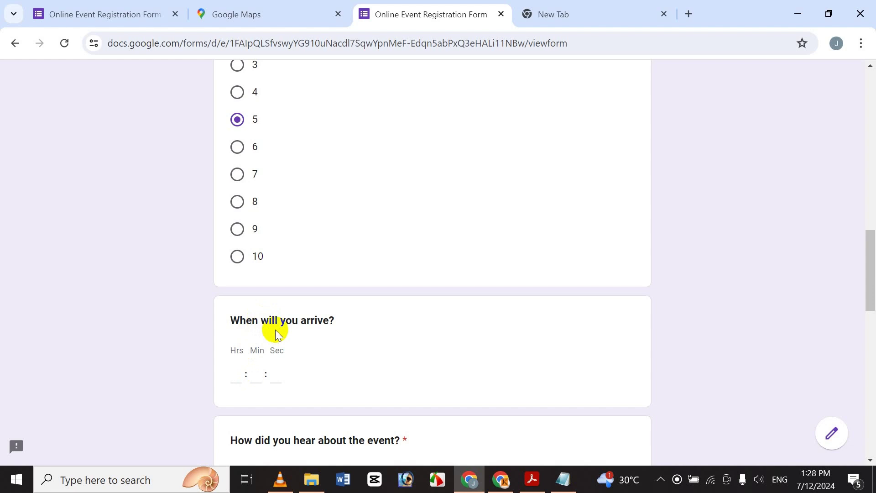
left_click_drag(871, 290, 872, 318)
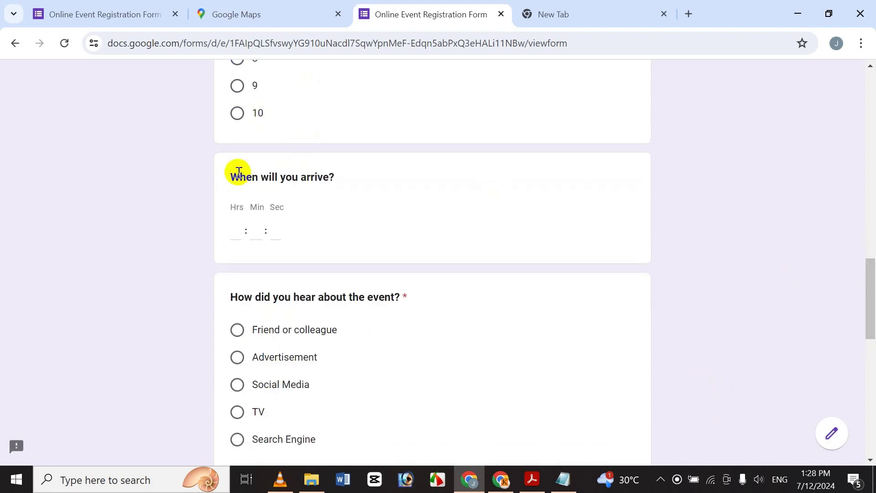
Set the arrival time to 05:15:56 in the Hrs, Min and Sec boxes
left_click(234, 227)
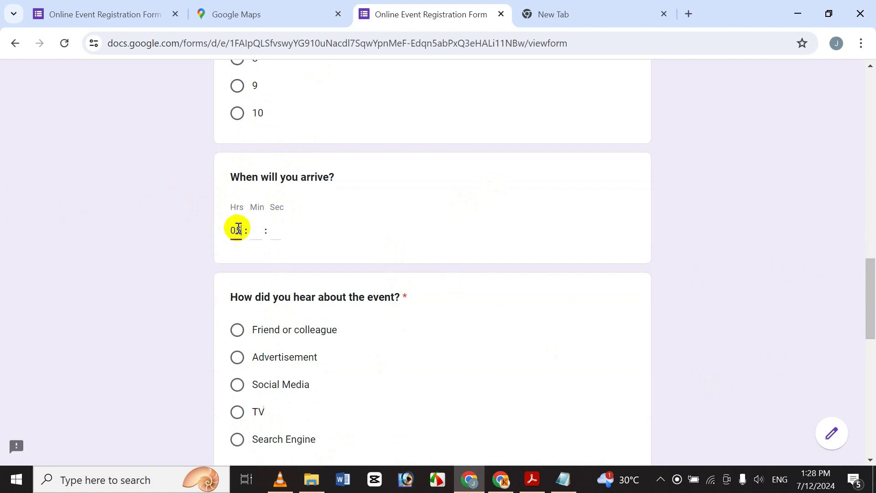
left_click(256, 228)
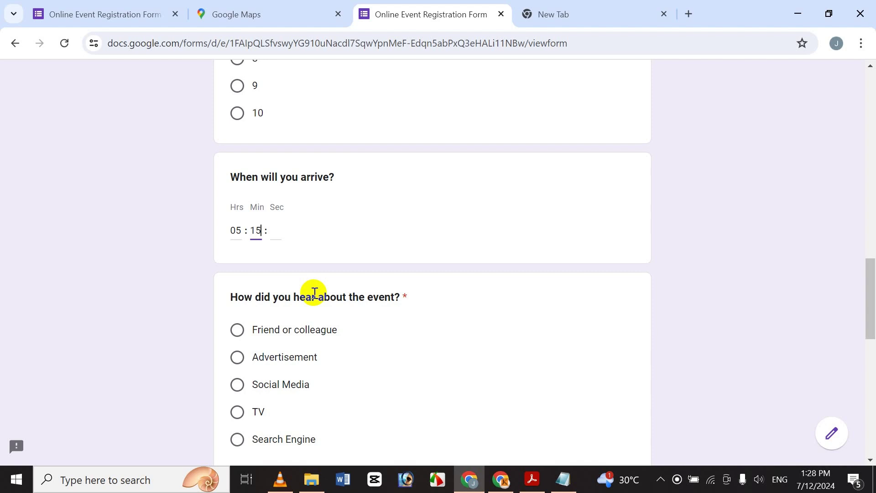
left_click(277, 231)
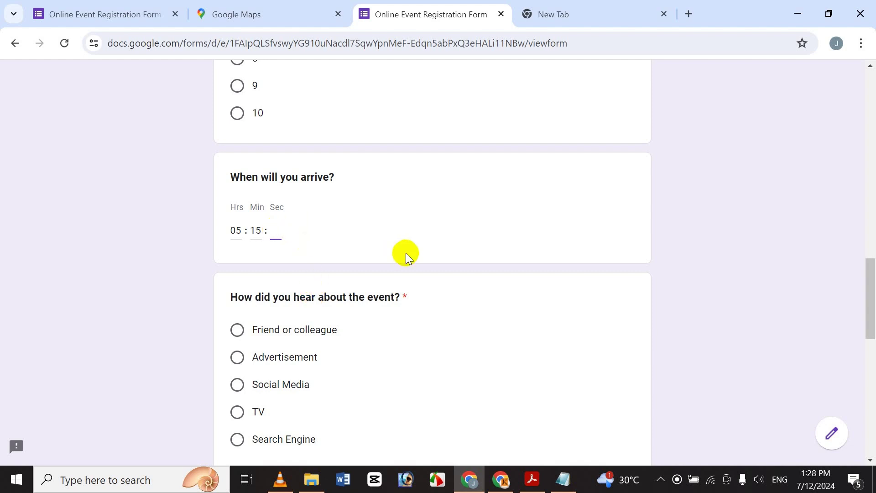
type("56")
left_click_drag(873, 270, 874, 306)
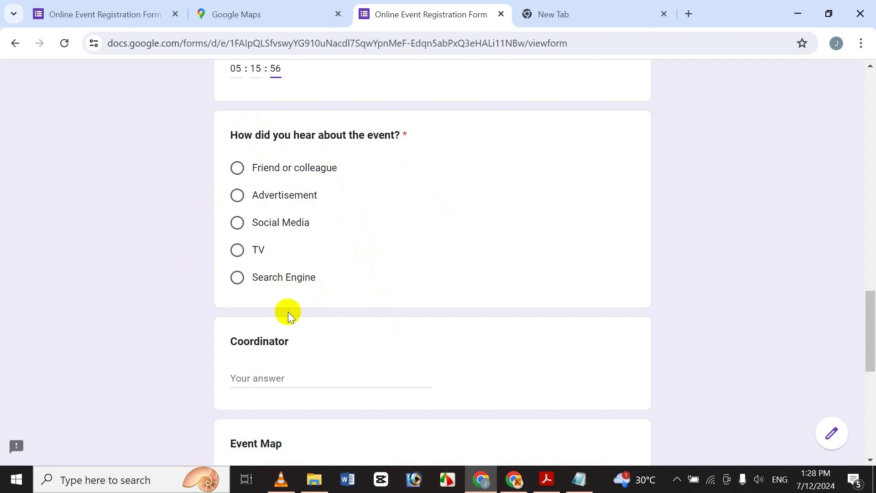
Answer Friend or colleague for how they heard about the event
left_click(239, 165)
scroll(846, 333, "down", 5)
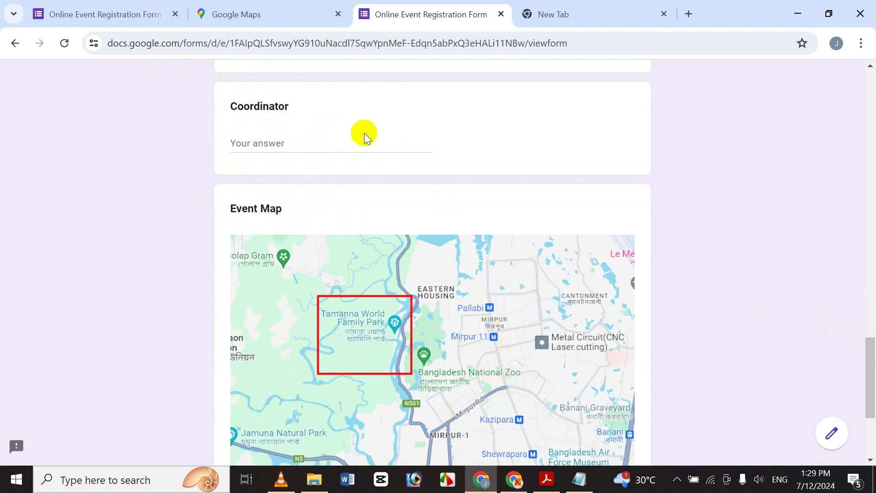
left_click(313, 151)
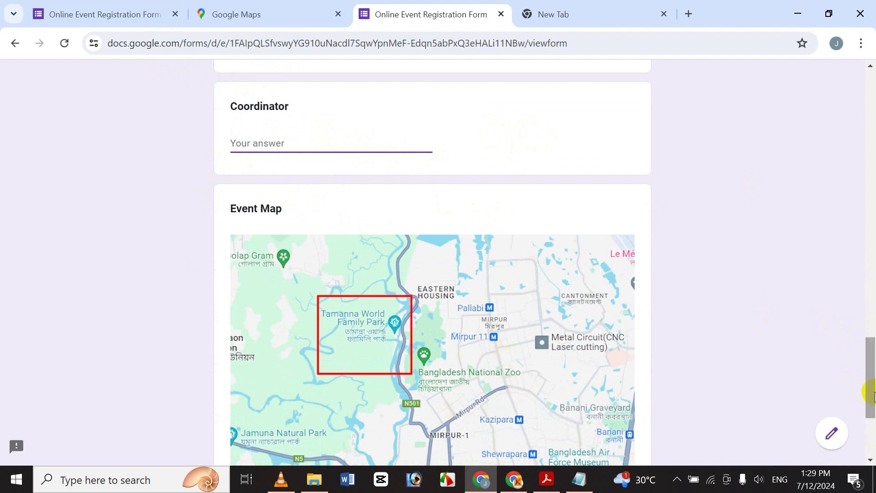
Leave the Event Map's Option 1 unticked and scroll to the form's end
scroll(870, 401, "down", 3)
left_click_drag(875, 413, 873, 410)
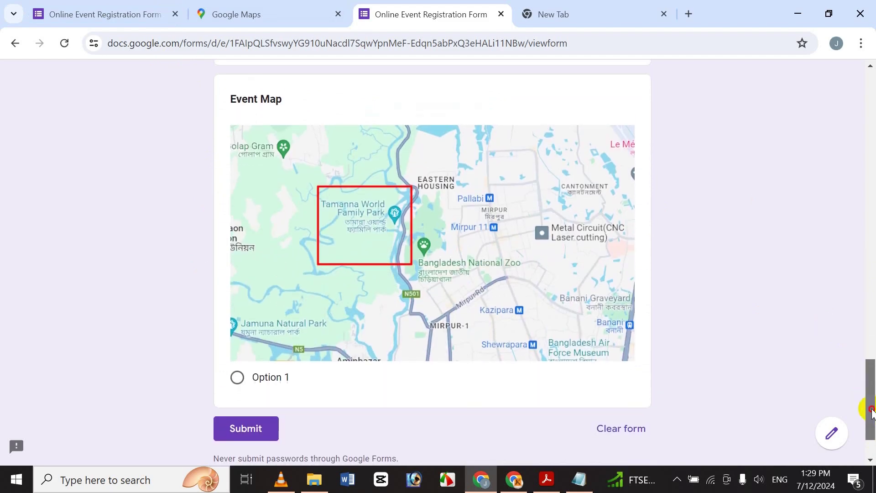
left_click(255, 376)
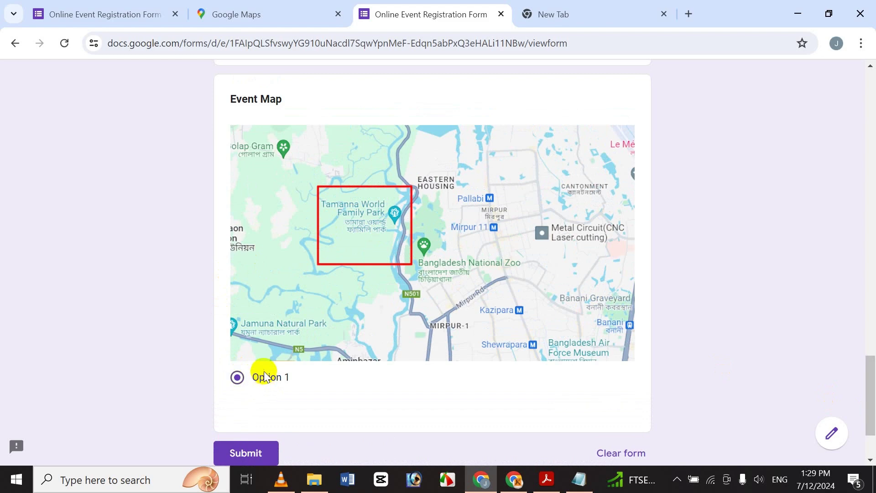
left_click(266, 376)
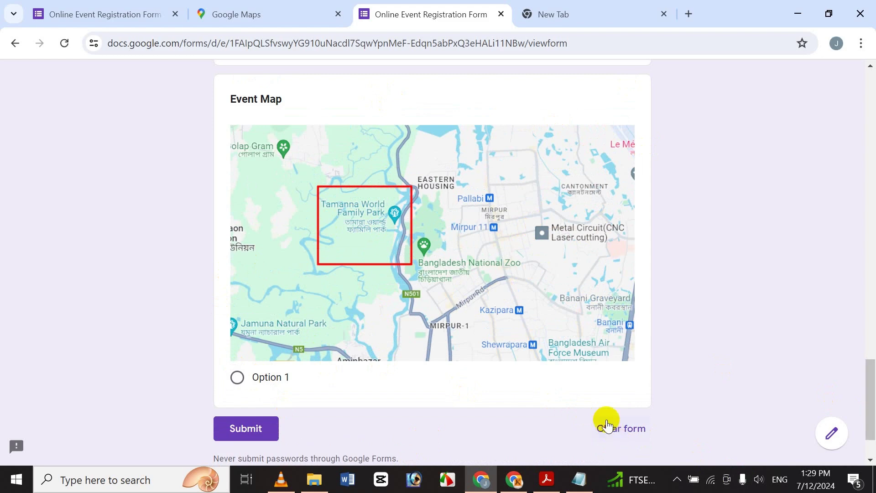
left_click_drag(871, 434, 873, 473)
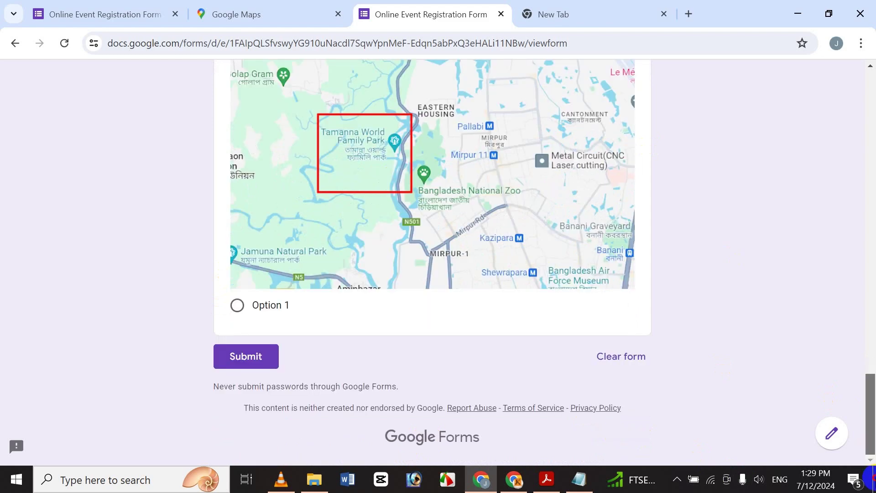
left_click_drag(869, 440, 872, 392)
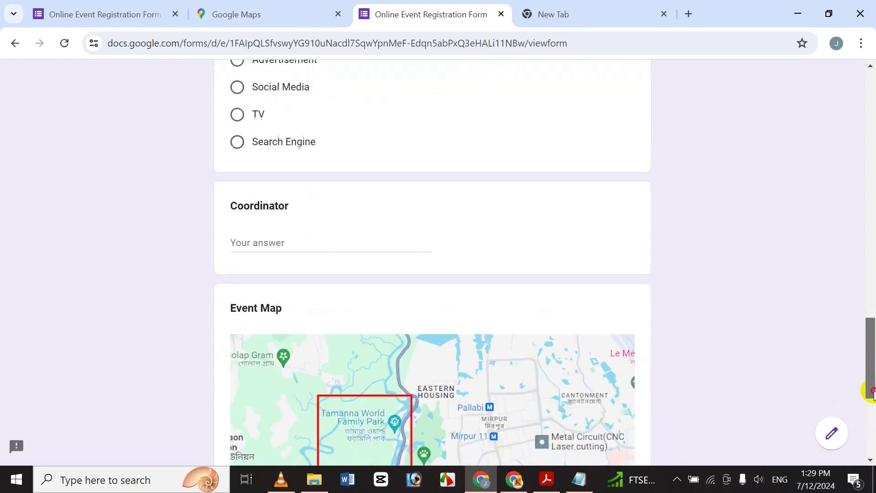
left_click(870, 411)
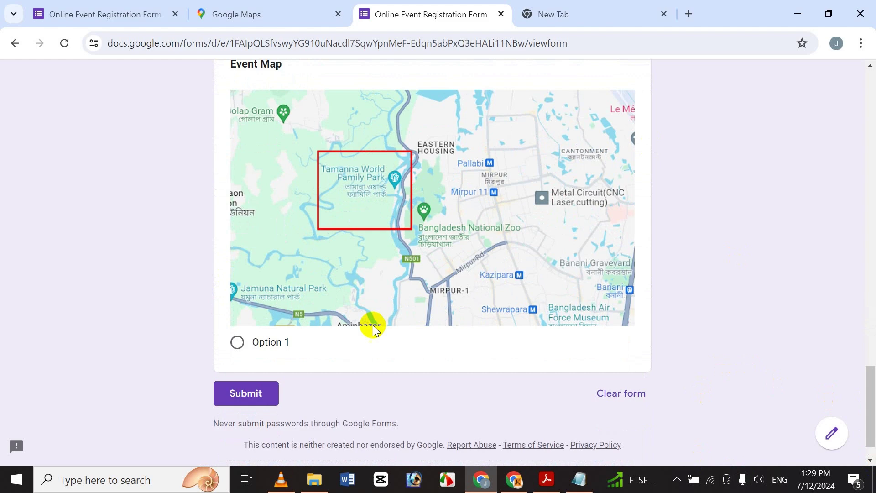
Submit the registration form, then return to the form editor tab
left_click(219, 401)
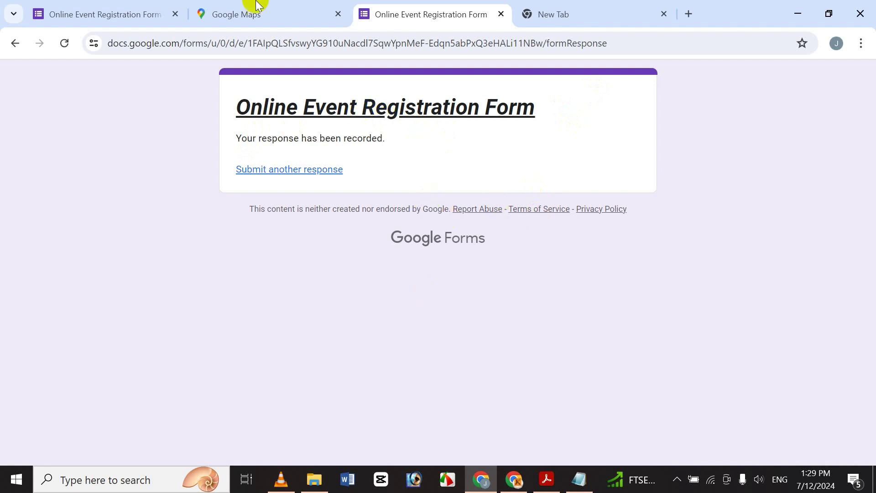
left_click(41, 9)
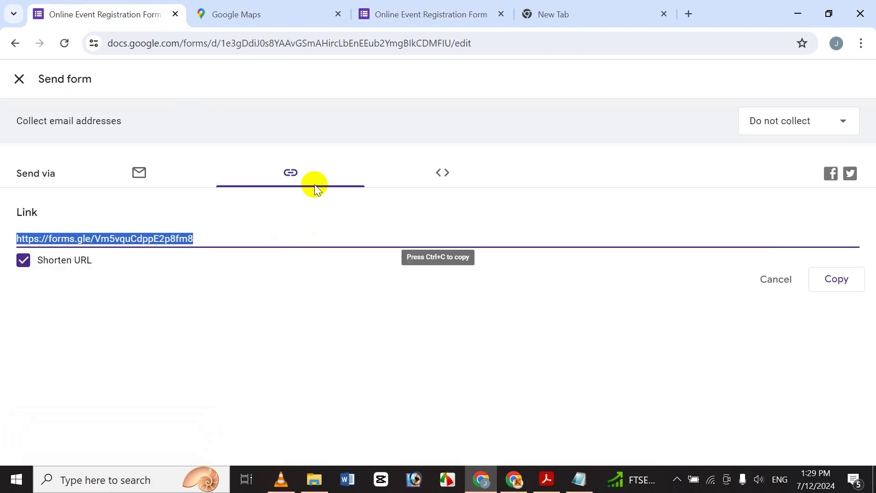
Review the 1-response summary, including the 05:15:56 arrival time and 100% Friend or colleague
left_click(19, 79)
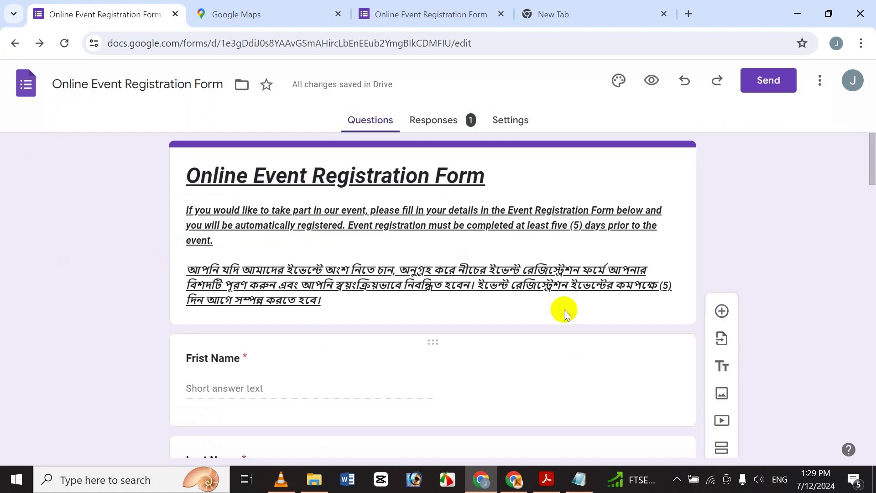
left_click(460, 124)
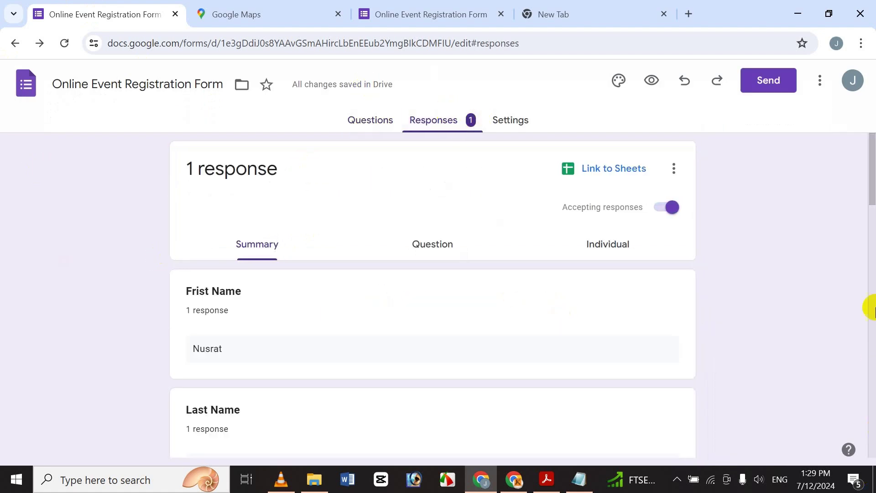
left_click_drag(871, 173, 872, 298)
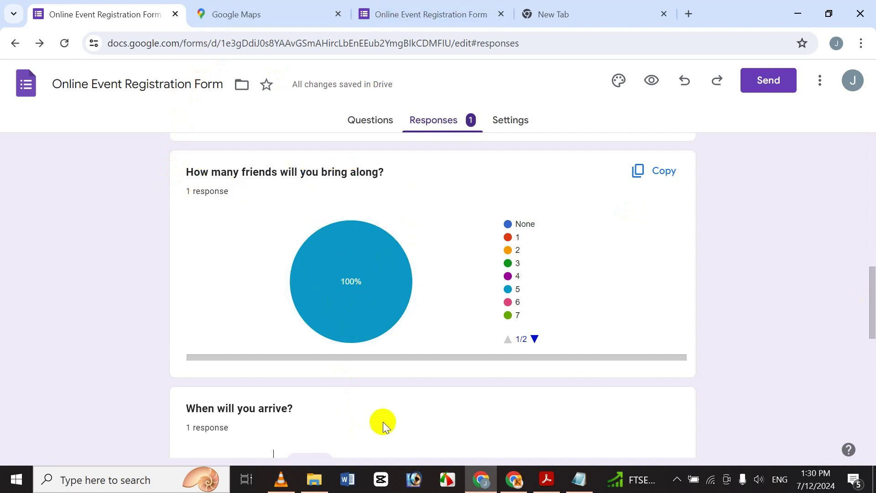
left_click_drag(871, 289, 845, 277)
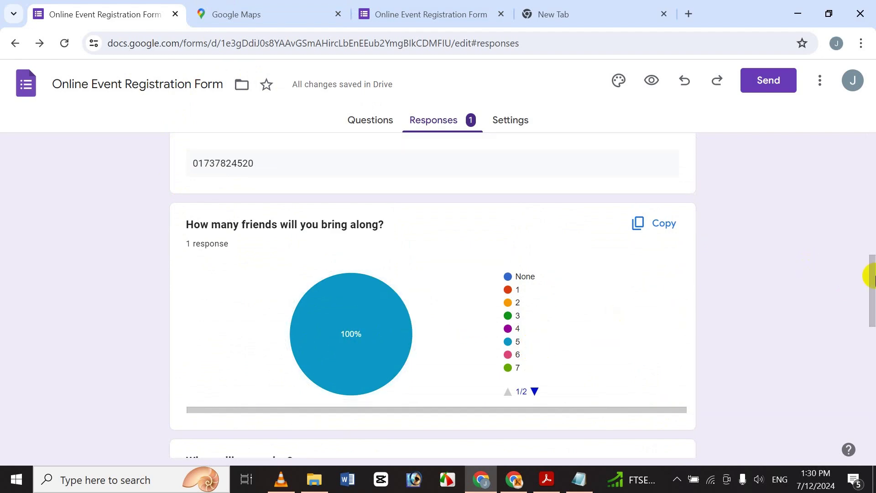
left_click_drag(869, 276, 869, 132)
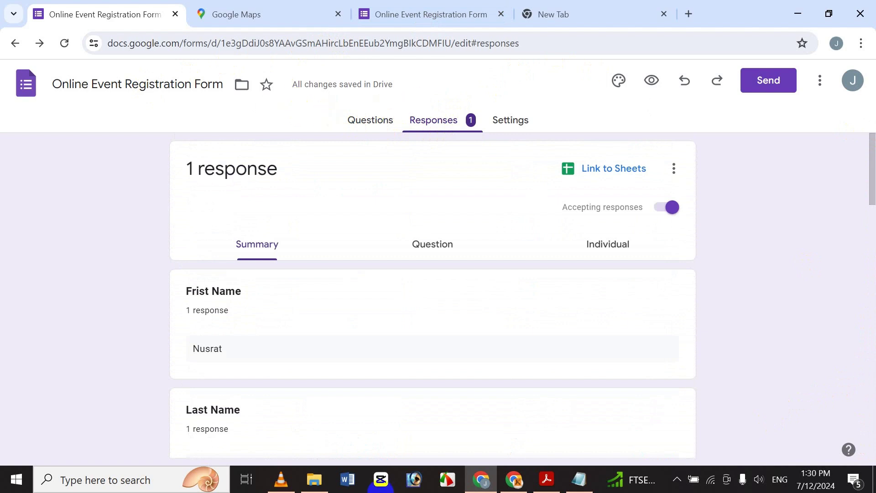
Change the theme's header text size from 24 to 20
left_click(507, 123)
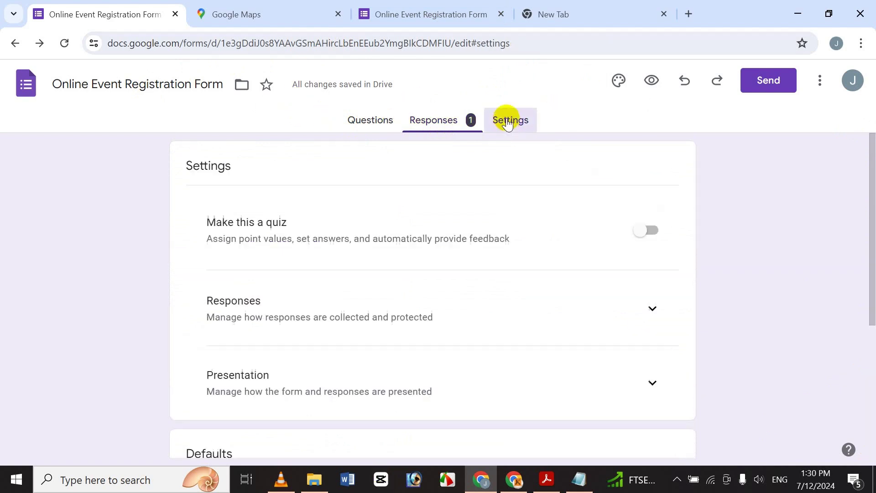
left_click(380, 133)
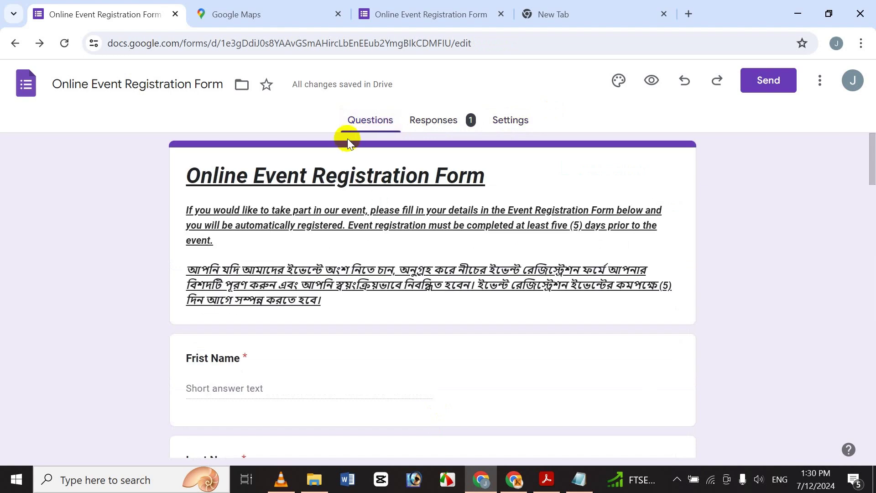
left_click(615, 84)
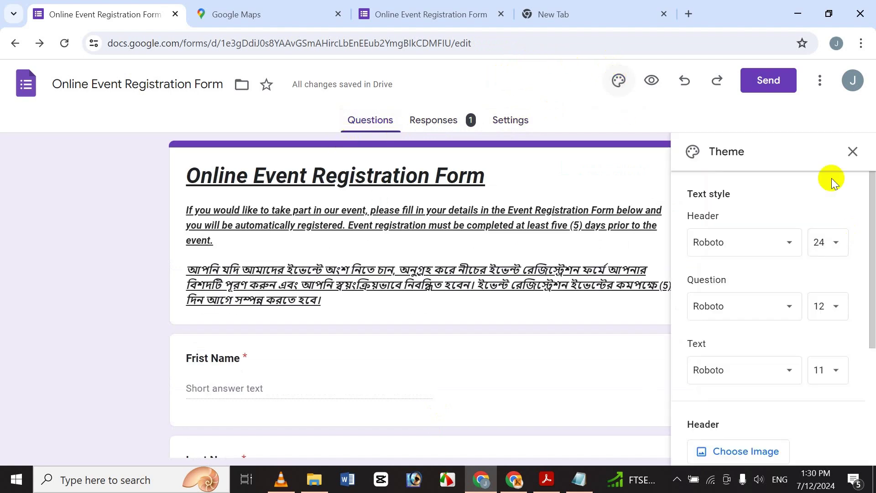
left_click(835, 247)
left_click(827, 315)
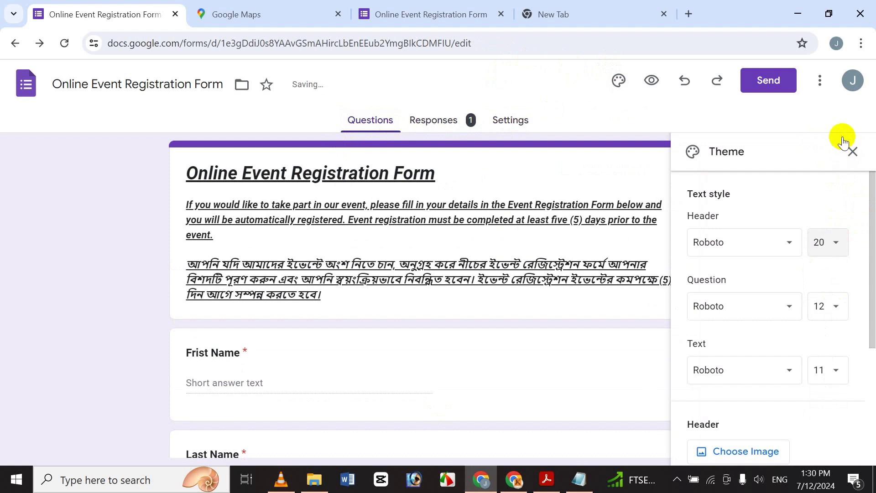
left_click(852, 151)
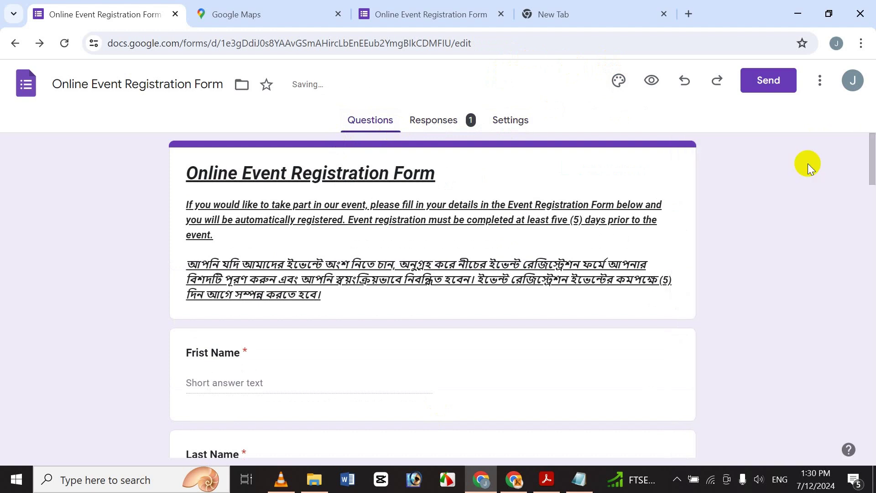
Preview the form as respondents see it, then come back to the editor
left_click(653, 81)
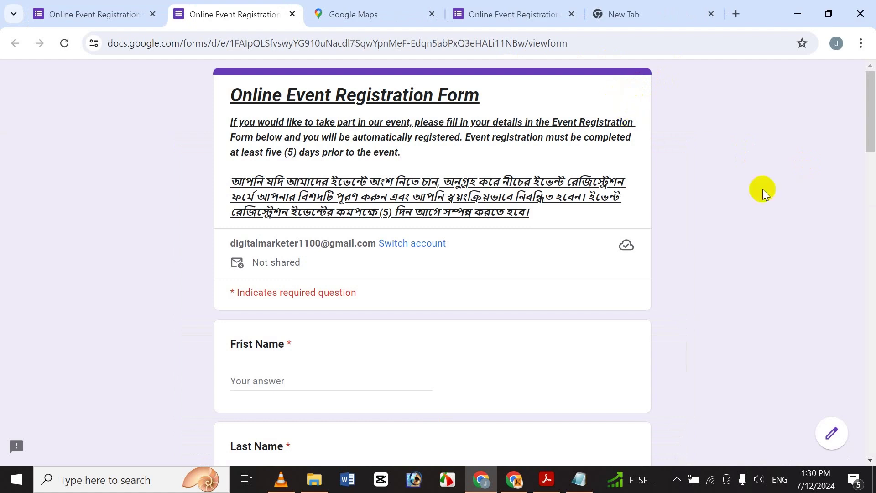
left_click_drag(869, 94, 830, 408)
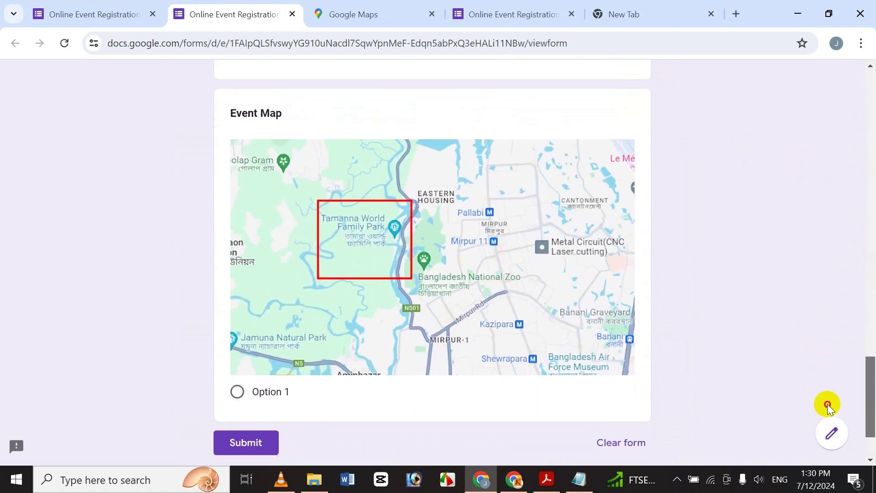
scroll(788, 246, "up", 15)
left_click(46, 9)
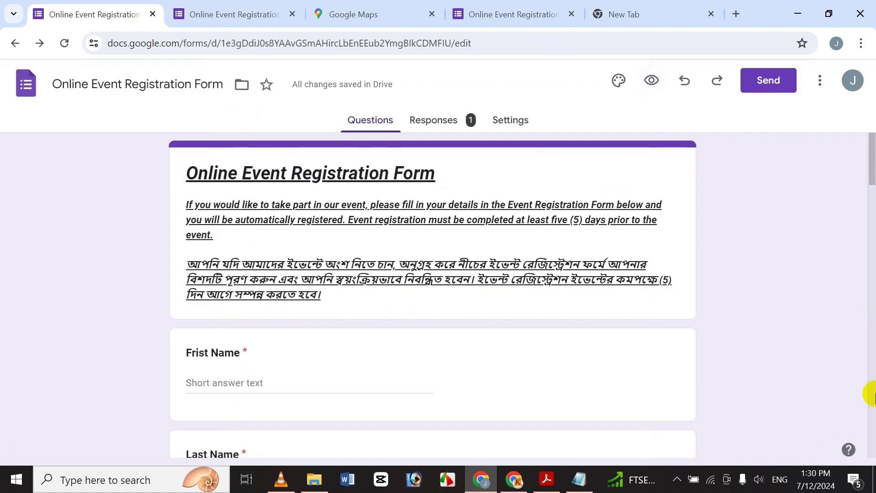
left_click_drag(868, 160, 817, 434)
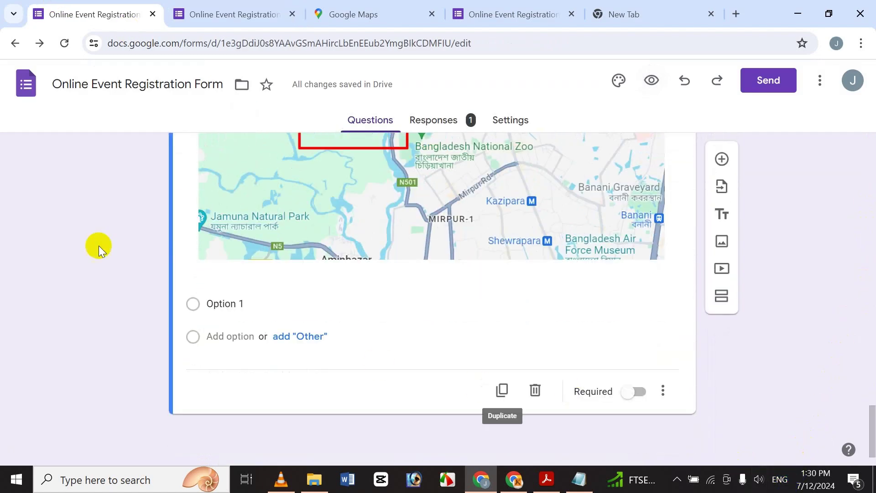
left_click_drag(872, 421, 869, 371)
Make Event Map a Short answer question and return to the Responses summary
left_click(581, 304)
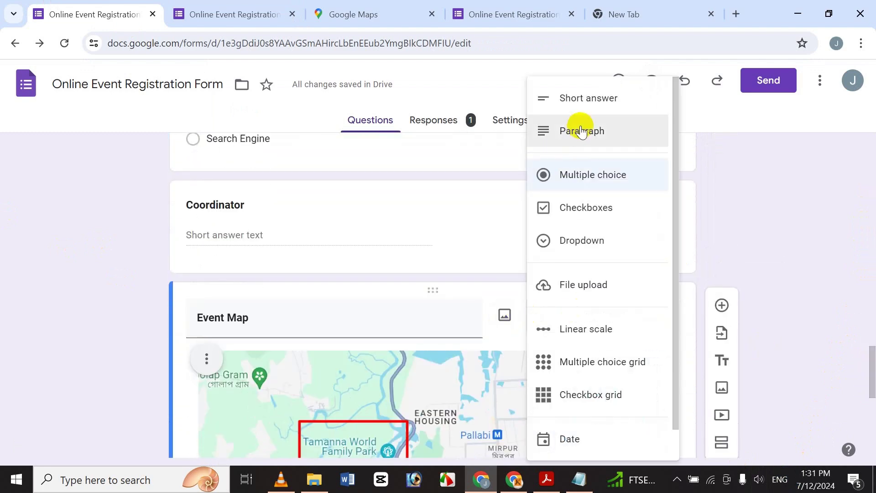
left_click(592, 99)
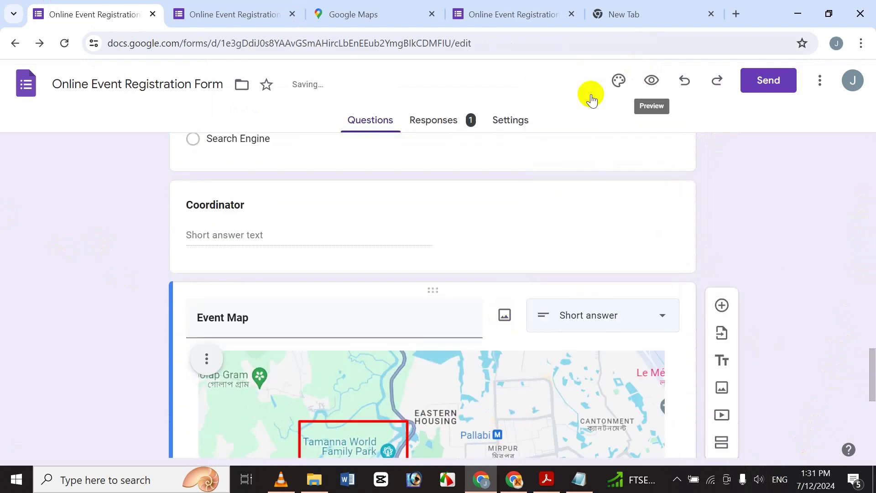
left_click_drag(868, 427, 815, 316)
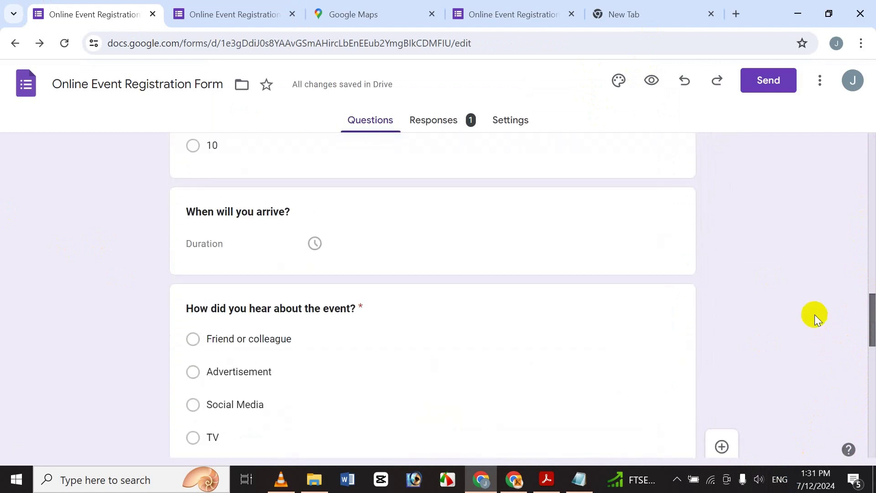
left_click(464, 11)
left_click(237, 7)
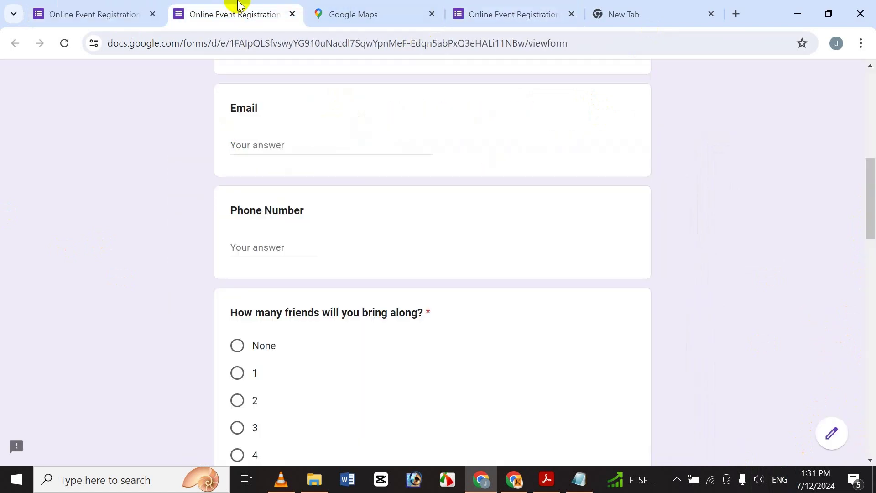
left_click(73, 7)
left_click(462, 127)
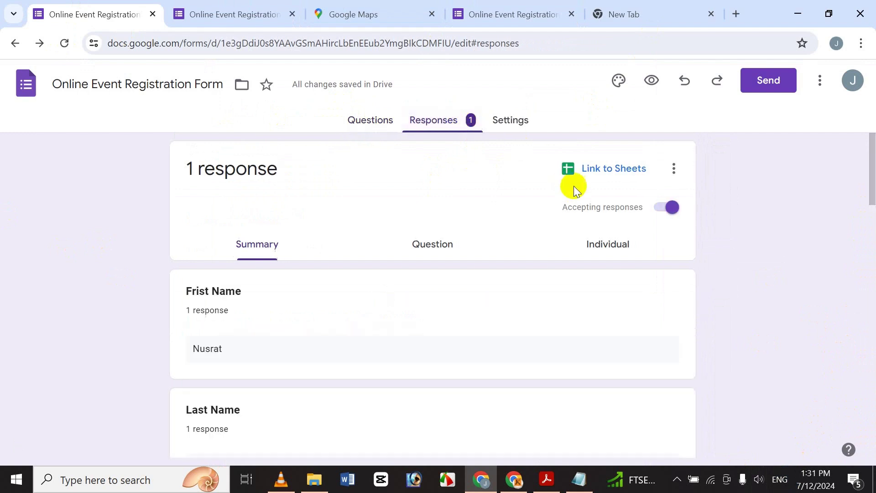
Link responses to a new spreadsheet, 'Online Event Registration Form (Responses)'
left_click(601, 167)
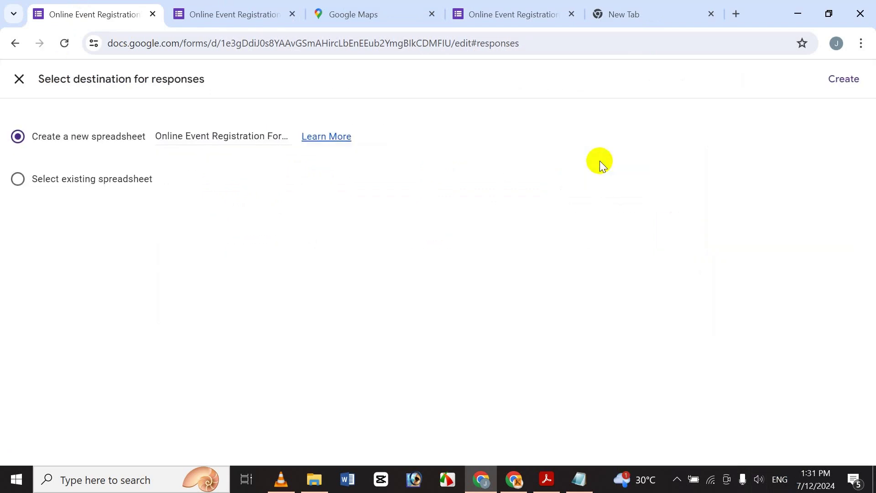
left_click(852, 83)
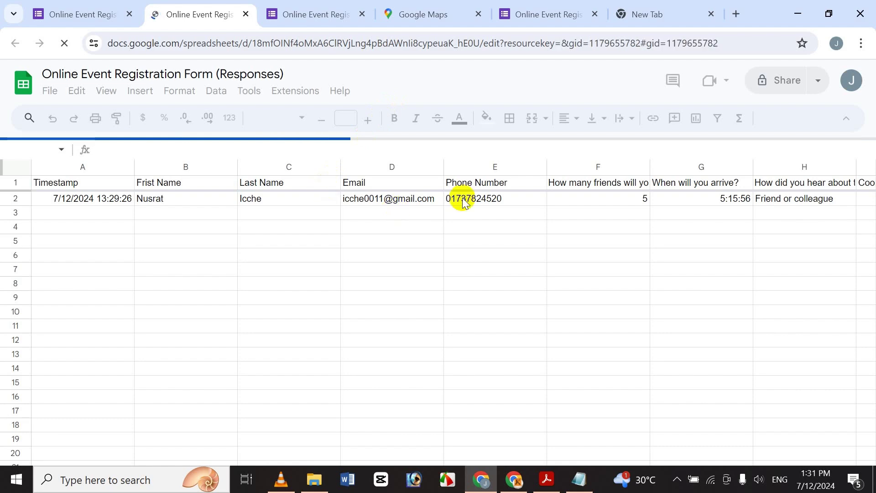
Scroll across the responses sheet's columns from Timestamp to Event Map
left_click_drag(340, 439, 152, 386)
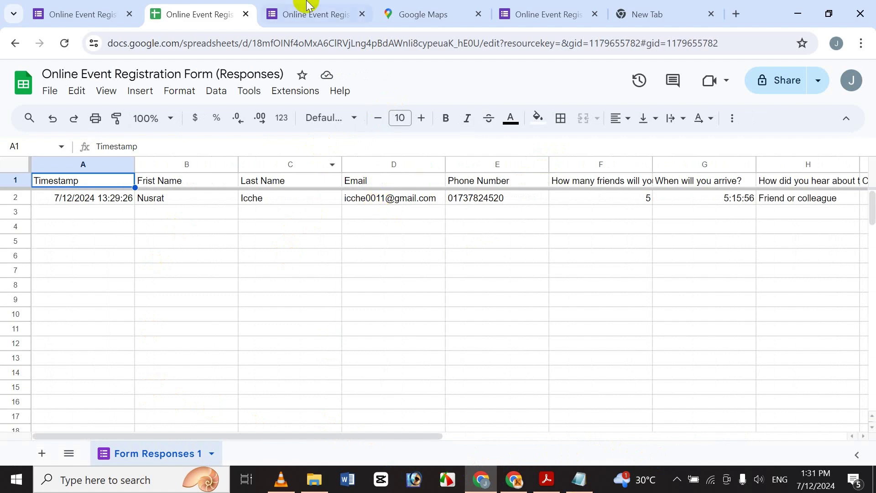
Close the sheet, delete all responses down to 0, and show the tutorial title PDF
left_click(247, 14)
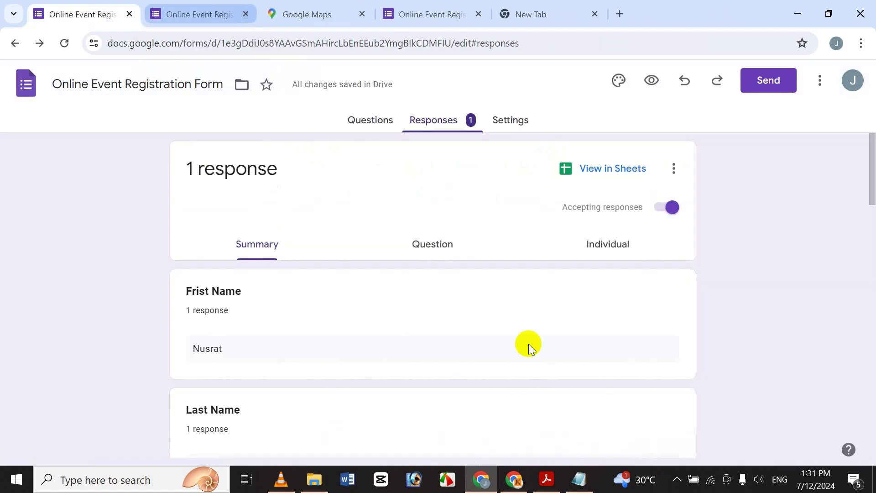
left_click(674, 168)
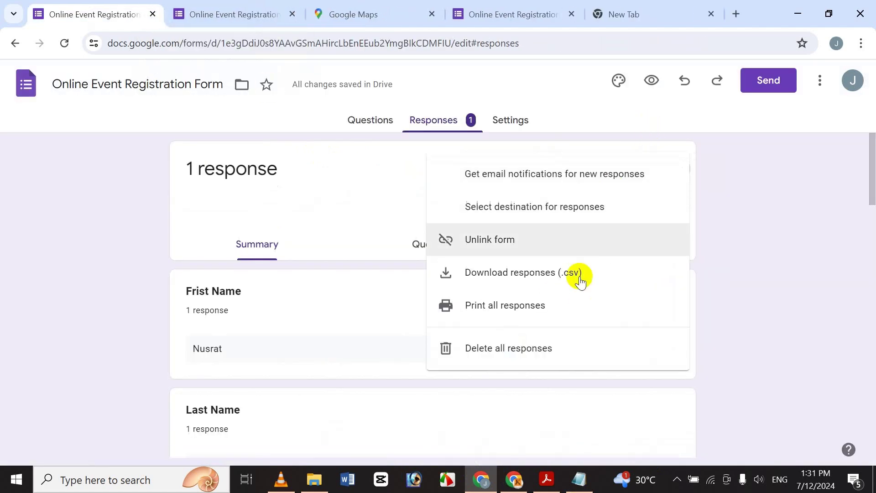
left_click(501, 358)
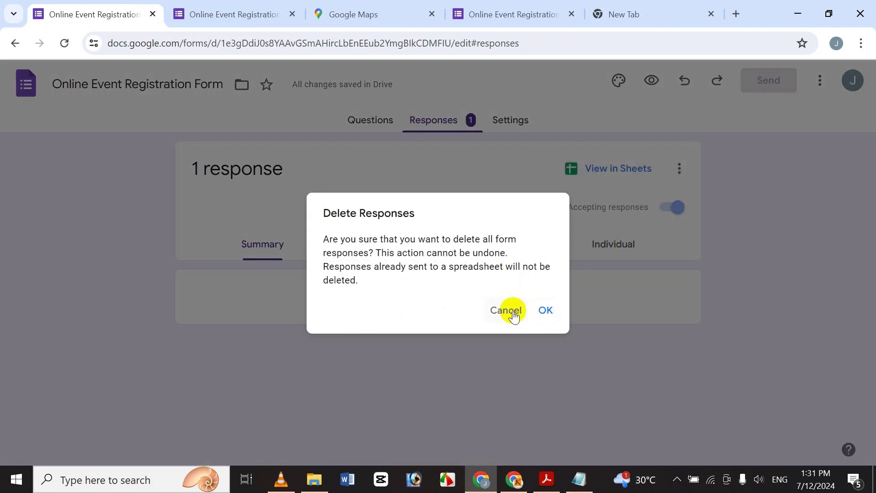
left_click(536, 313)
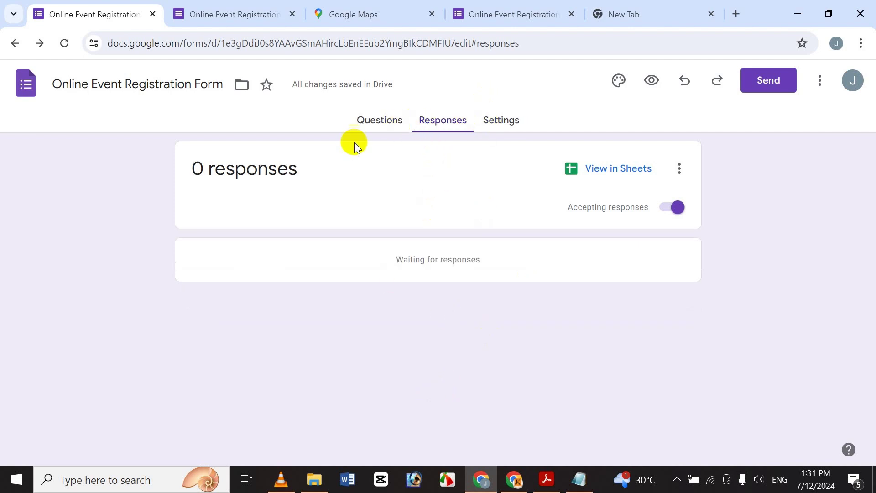
left_click(382, 130)
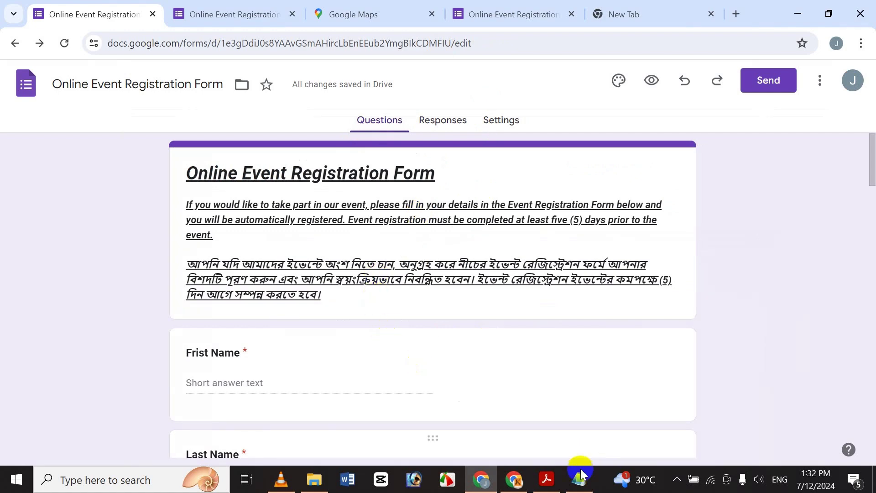
left_click(547, 486)
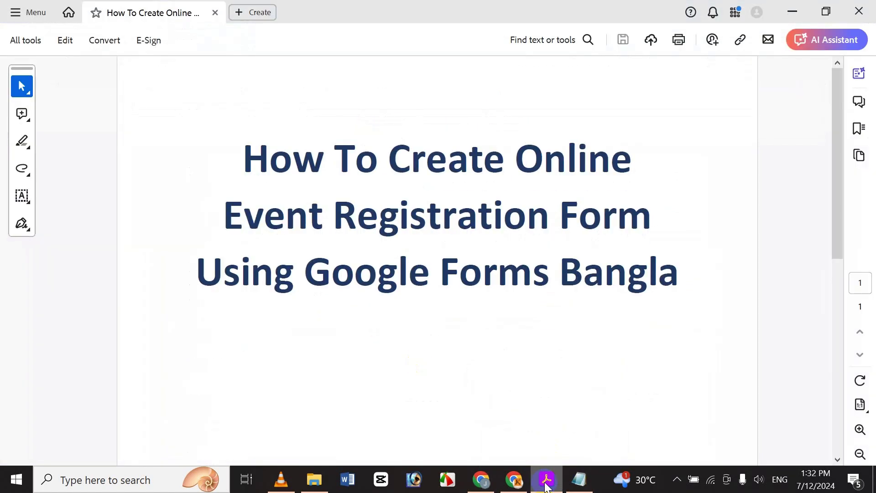